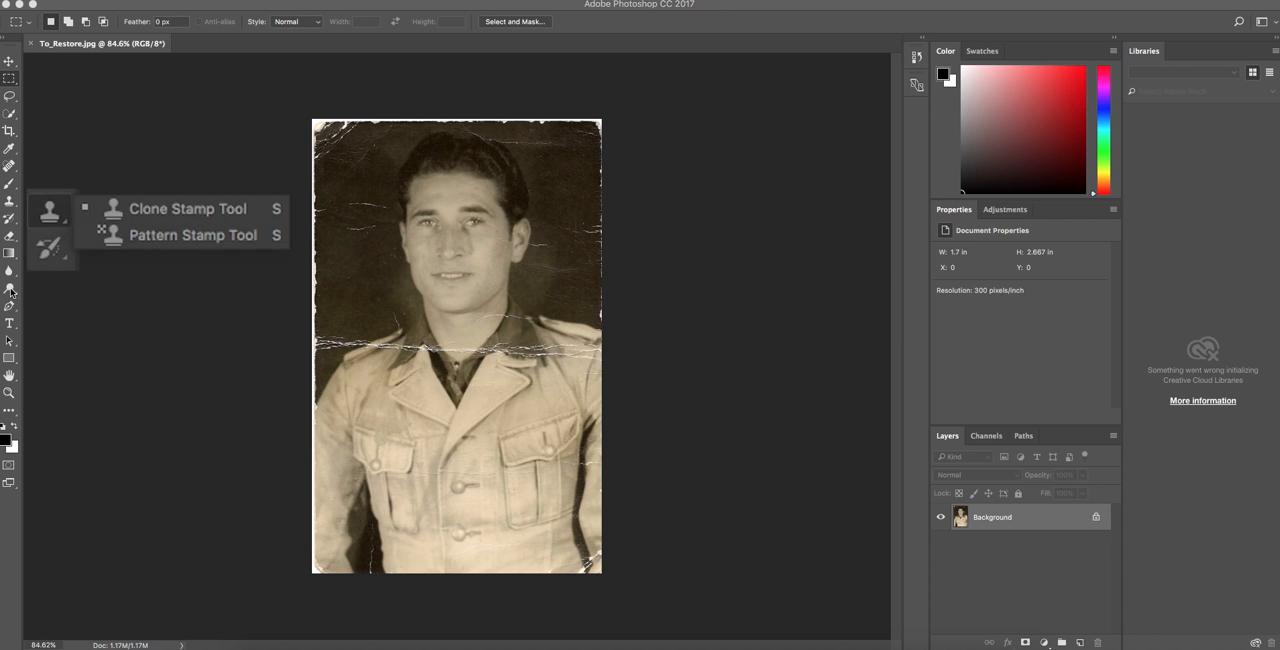
Clone clean background over the white scratch beside the eyes, left of the face, using the Clone Stamp tool.
click(11, 203)
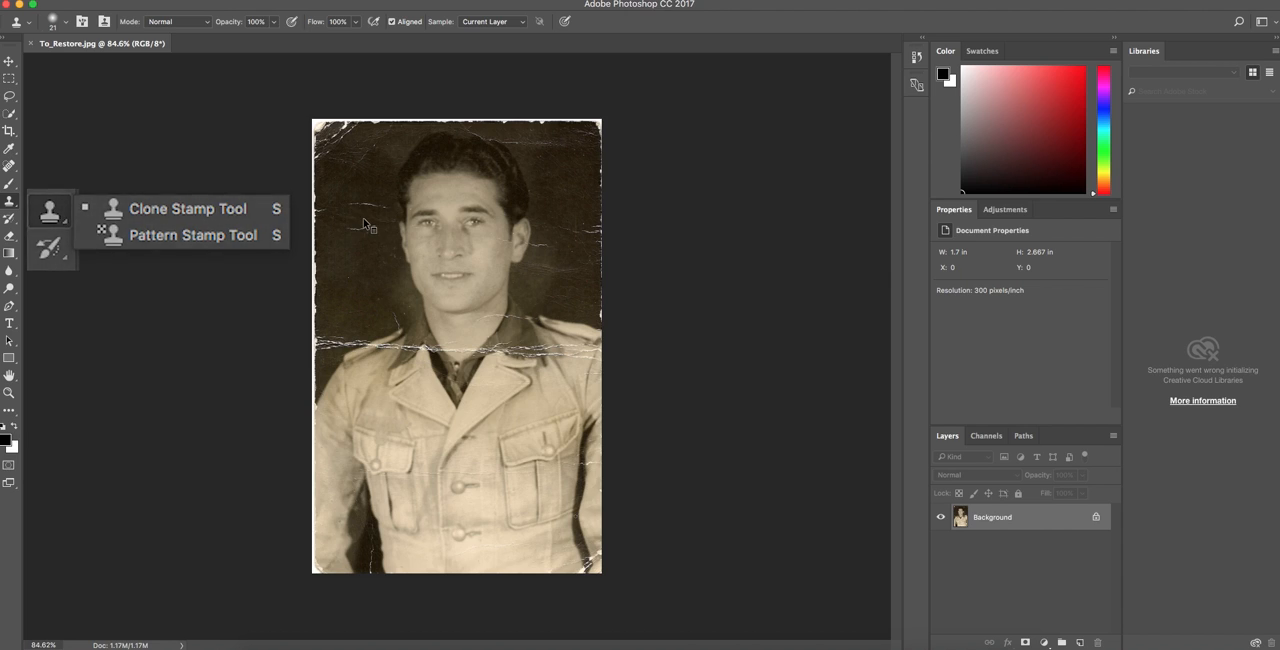
scroll(358, 230, up, 5)
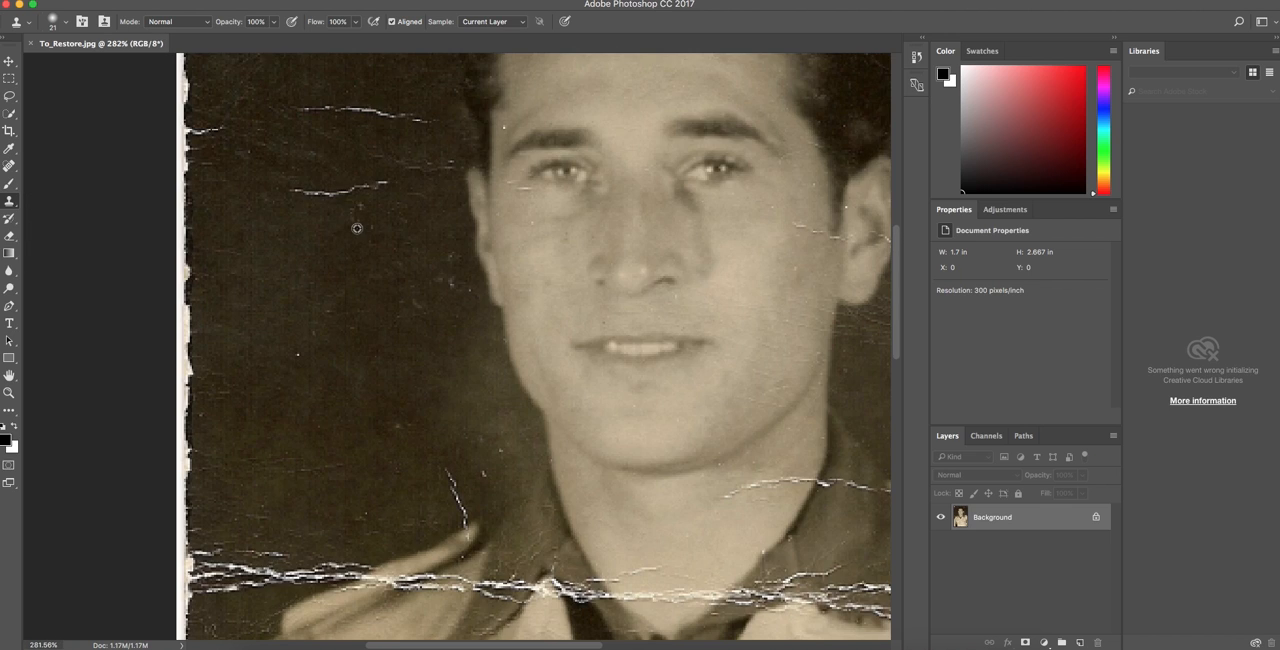
alt+click(295, 226)
drag(300, 190, 389, 180)
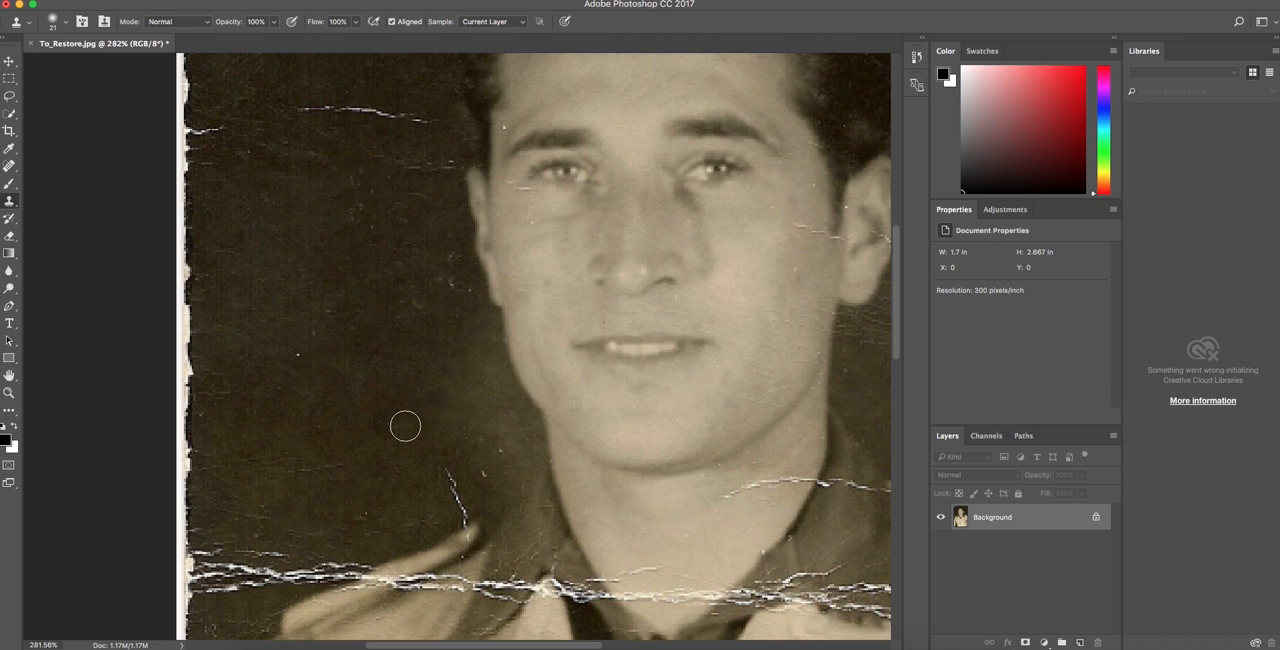
Clone dark background over the long horizontal scratch left of the man's forehead.
scroll(371, 394, down, 1)
scroll(374, 391, up, 5)
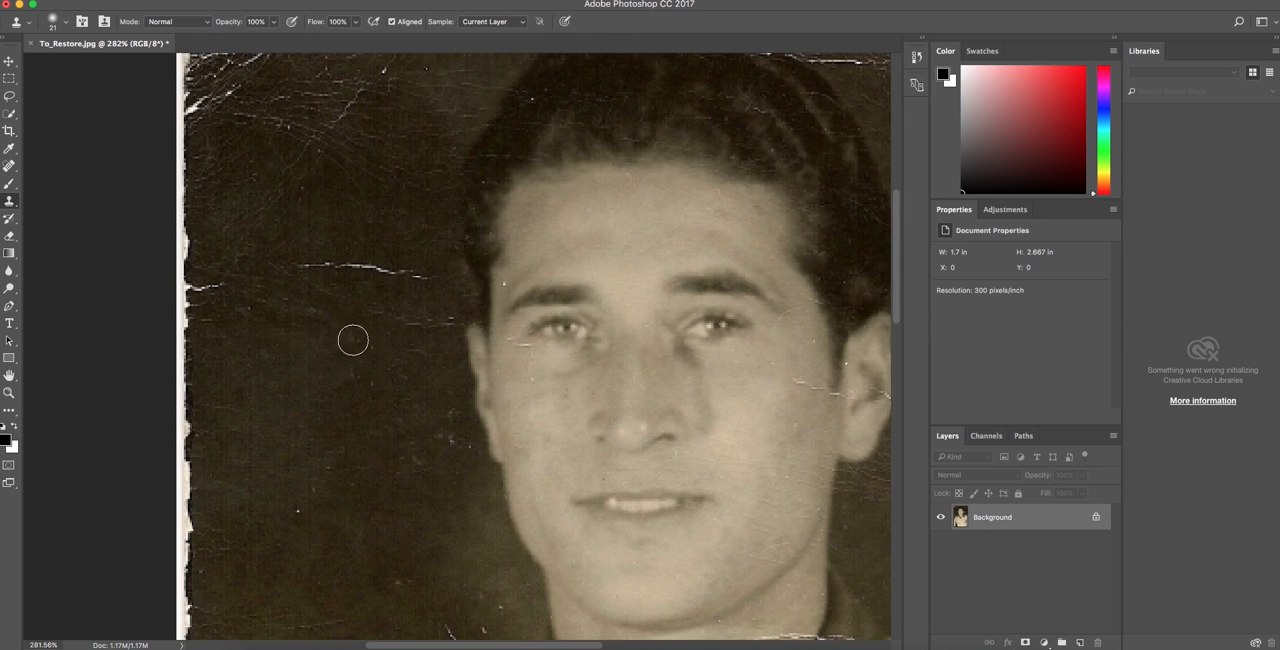
alt+click(301, 310)
drag(298, 261, 427, 272)
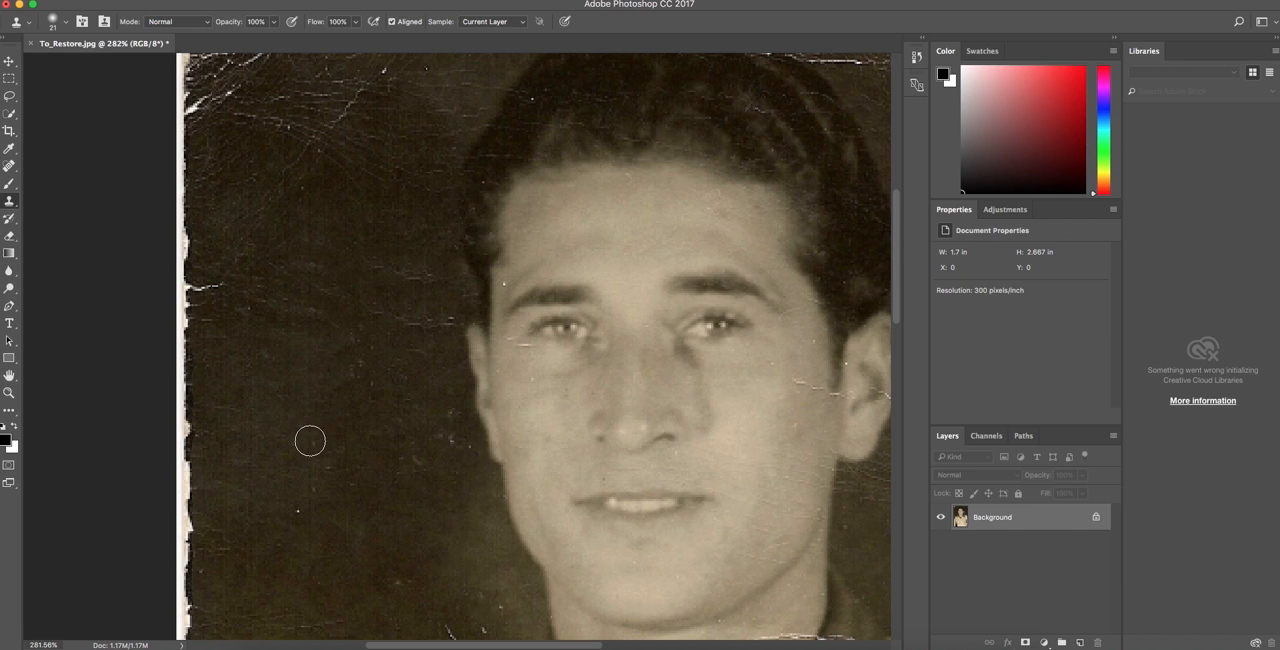
Reduce the Clone Stamp brush to 10 px and clone out the vertical crack in the dark gap between sleeve and jacket.
scroll(295, 438, up, 2)
scroll(285, 439, up, 3)
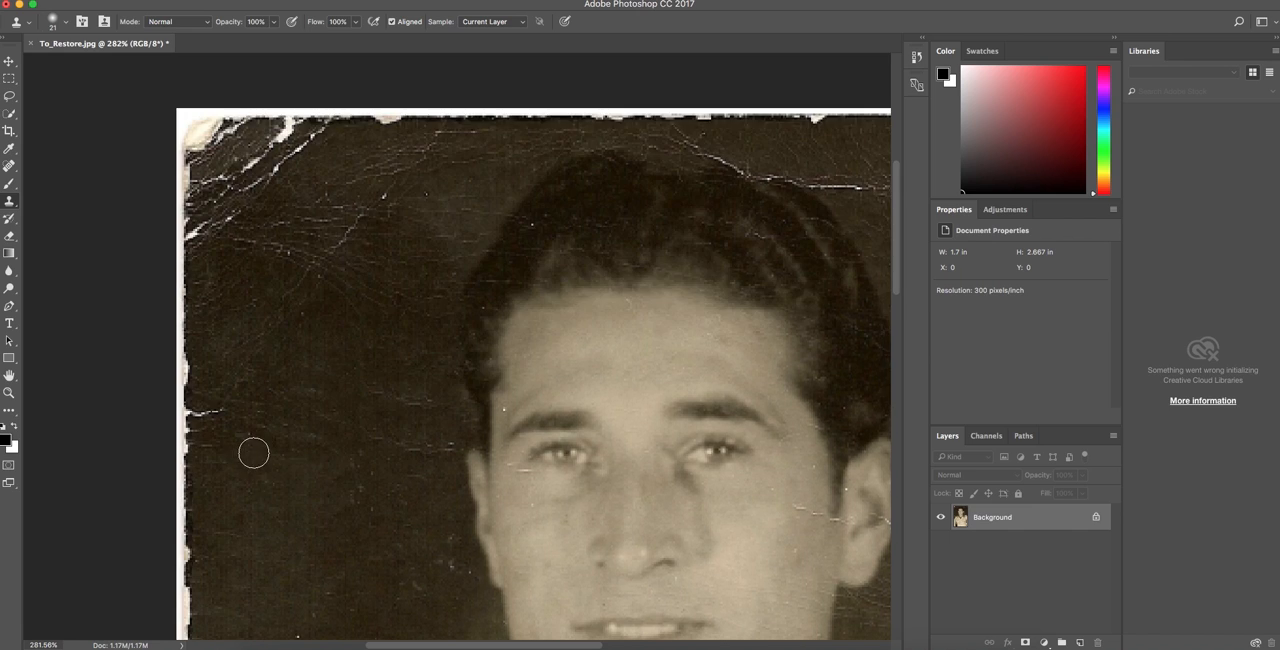
scroll(338, 453, up, 14)
scroll(340, 455, down, 20)
scroll(342, 452, up, 20)
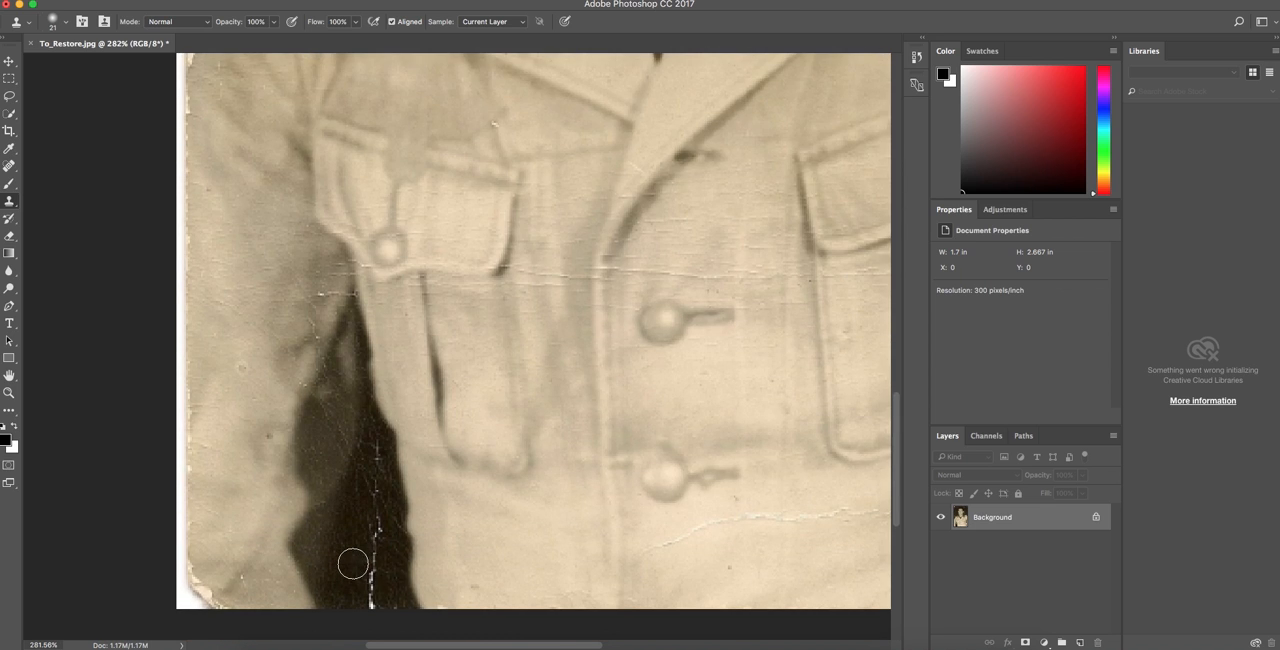
key(bracketleft)
key(bracketleft)
alt+click(349, 587)
drag(371, 589, 377, 484)
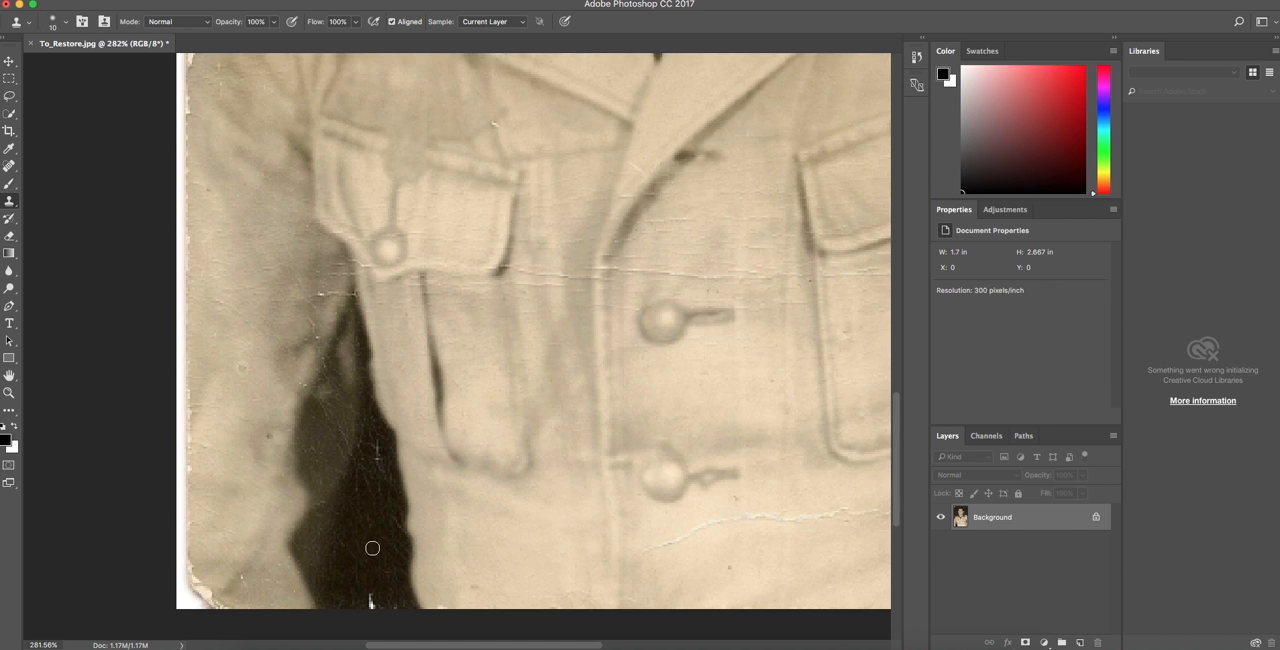
drag(376, 462, 379, 450)
drag(362, 599, 371, 607)
mouse_move(374, 603)
mouse_down()
mouse_move(397, 597)
mouse_move(378, 607)
mouse_move(380, 594)
mouse_up()
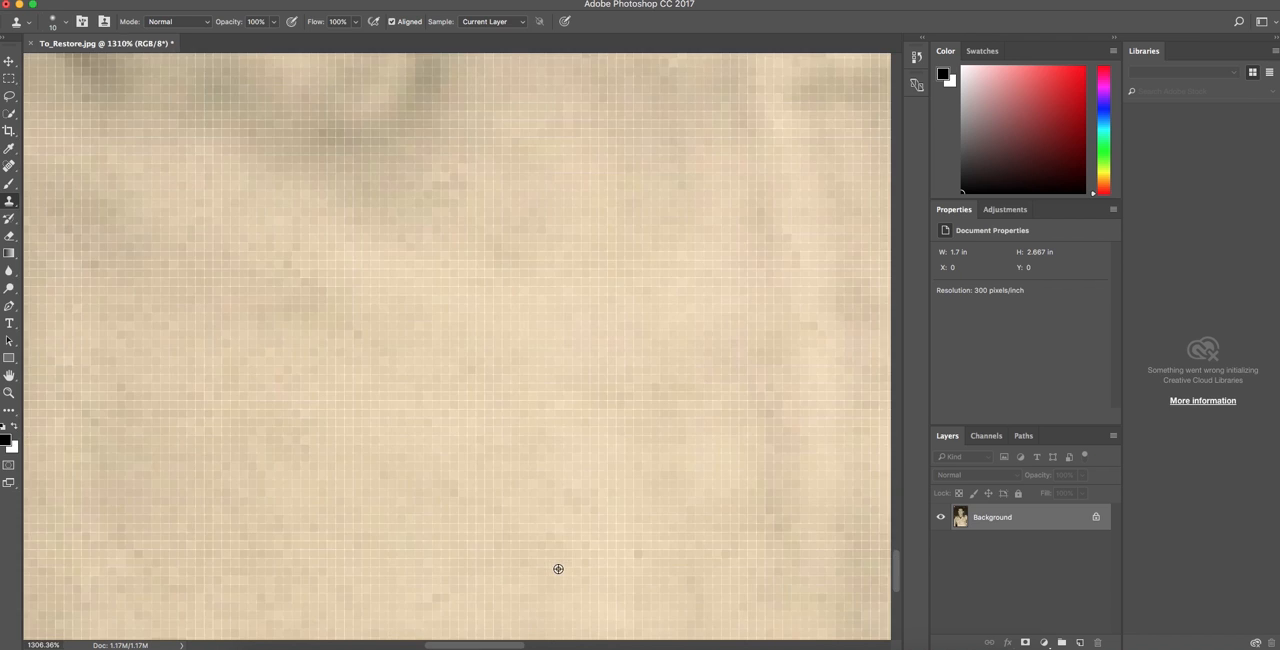
Clone clean skin over the thin horizontal crack on the neck, up to the collar edge.
key(super+0)
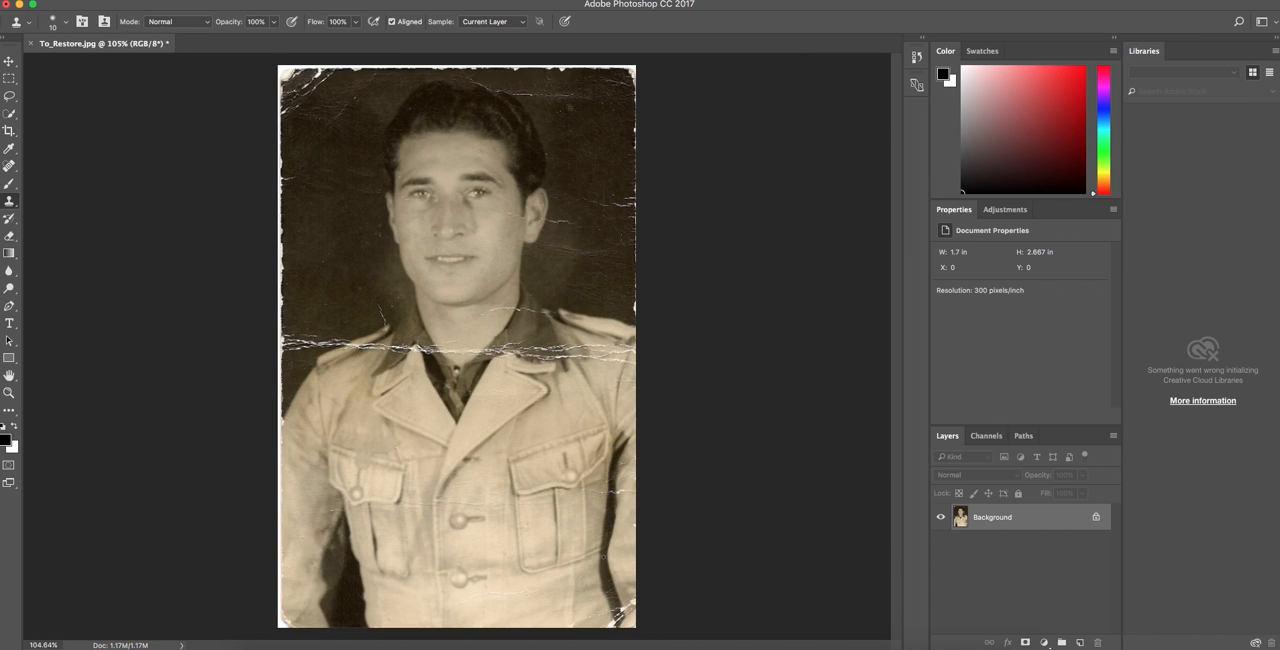
scroll(298, 183, up, 5)
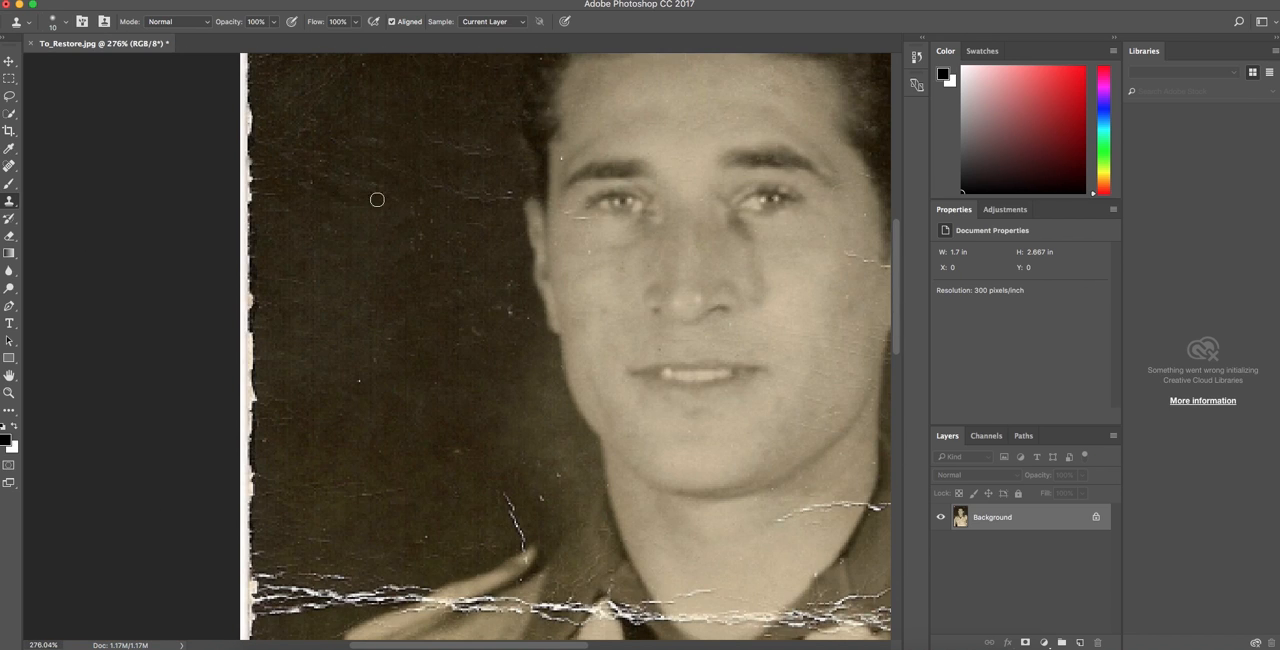
scroll(392, 198, up, 5)
scroll(629, 357, right, 5)
scroll(466, 220, down, 4)
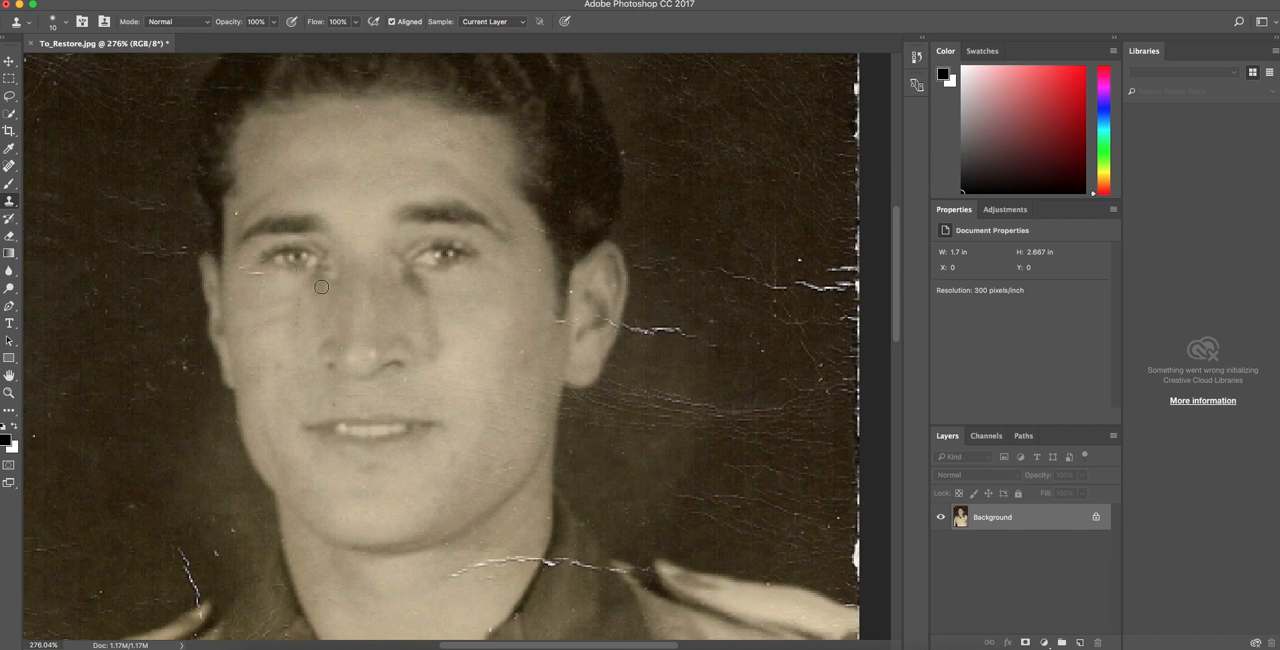
scroll(646, 263, down, 5)
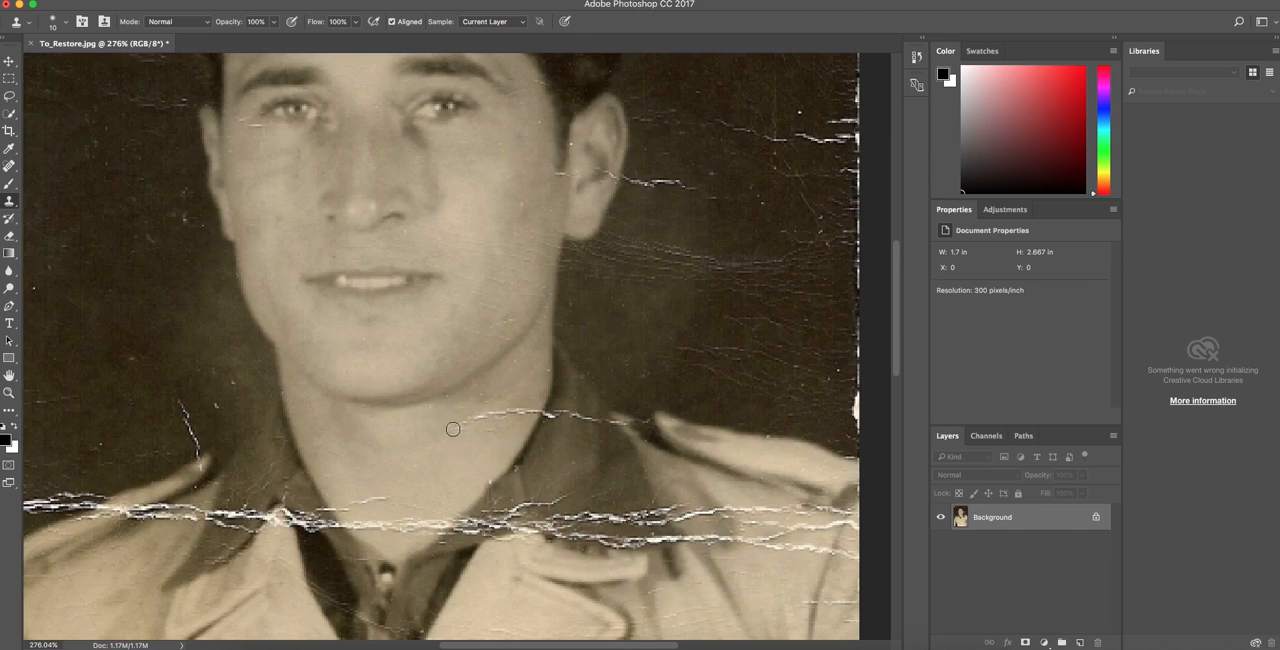
drag(506, 414, 534, 411)
click(483, 413)
alt+click(536, 406)
alt+click(488, 432)
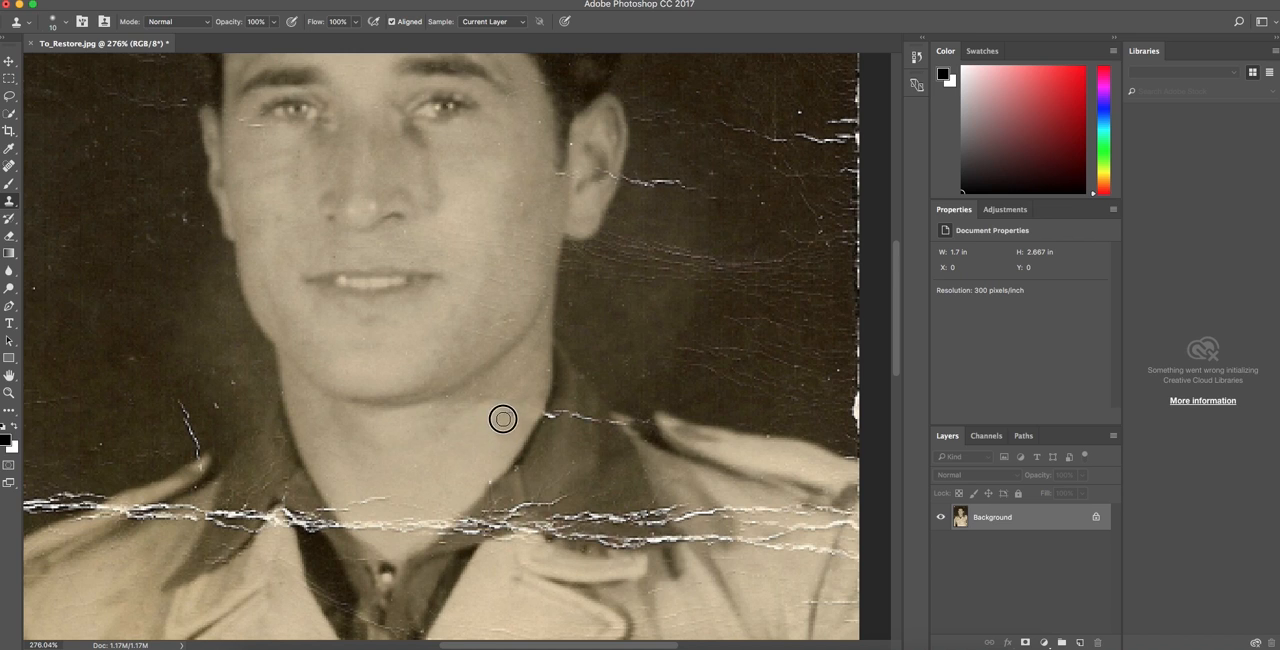
Clone dark background over the large horizontal crack between the photo's left edge and the shoulder strap.
scroll(510, 388, down, 5)
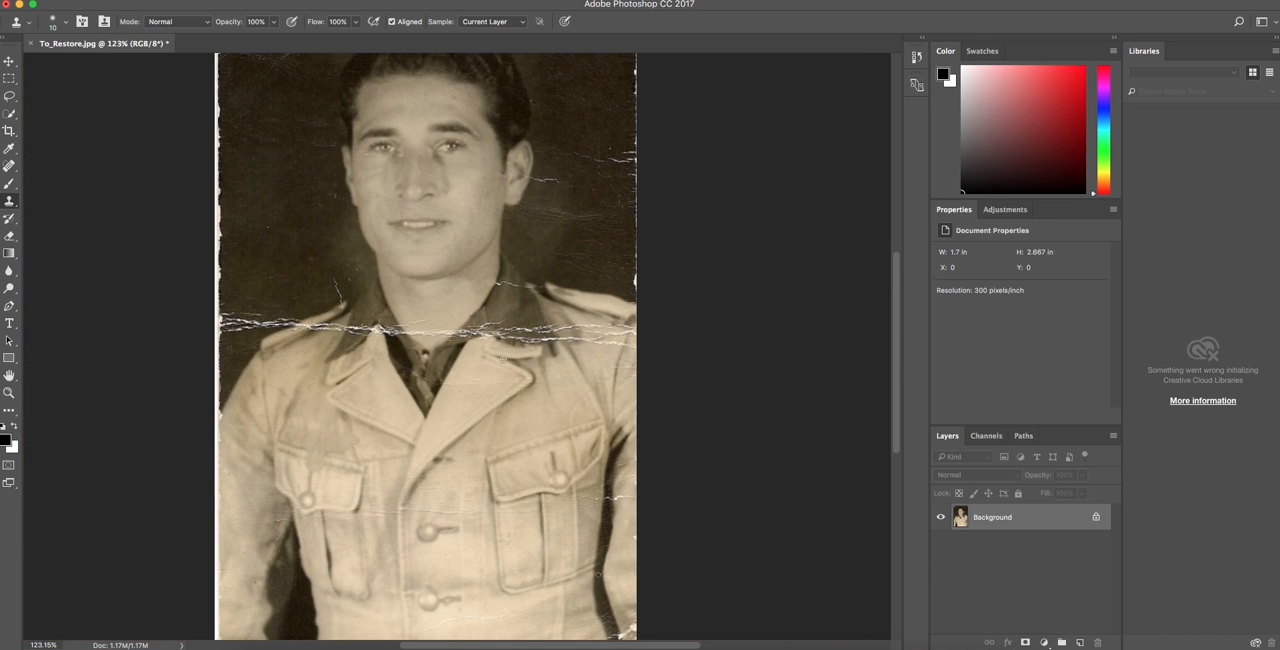
scroll(231, 293, up, 6)
drag(322, 404, 392, 404)
mouse_move(240, 400)
mouse_down()
mouse_move(208, 400)
mouse_move(228, 398)
mouse_move(232, 429)
mouse_move(379, 441)
mouse_move(237, 453)
mouse_move(415, 447)
mouse_move(258, 482)
mouse_move(344, 471)
mouse_move(238, 479)
mouse_move(227, 441)
mouse_move(203, 446)
mouse_move(217, 415)
mouse_move(199, 405)
mouse_move(197, 440)
mouse_move(220, 403)
mouse_up()
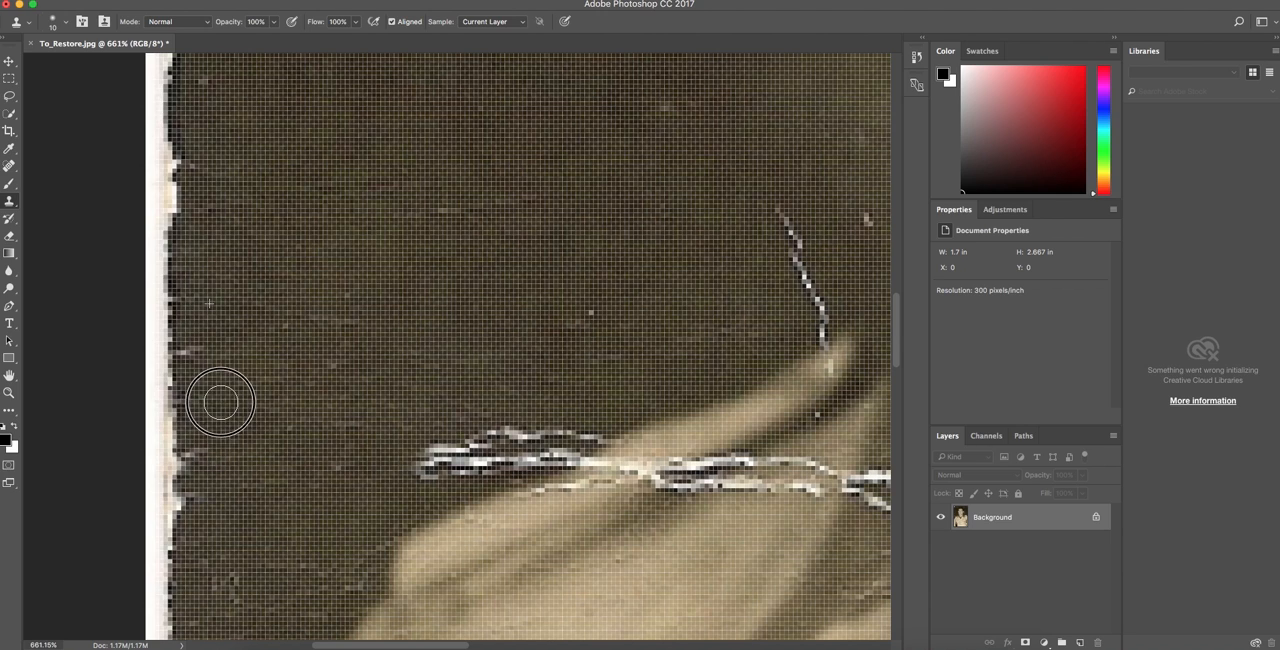
alt+click(420, 303)
mouse_move(420, 451)
mouse_down()
mouse_move(489, 457)
mouse_move(591, 424)
mouse_move(583, 324)
mouse_move(548, 454)
mouse_move(572, 437)
mouse_up()
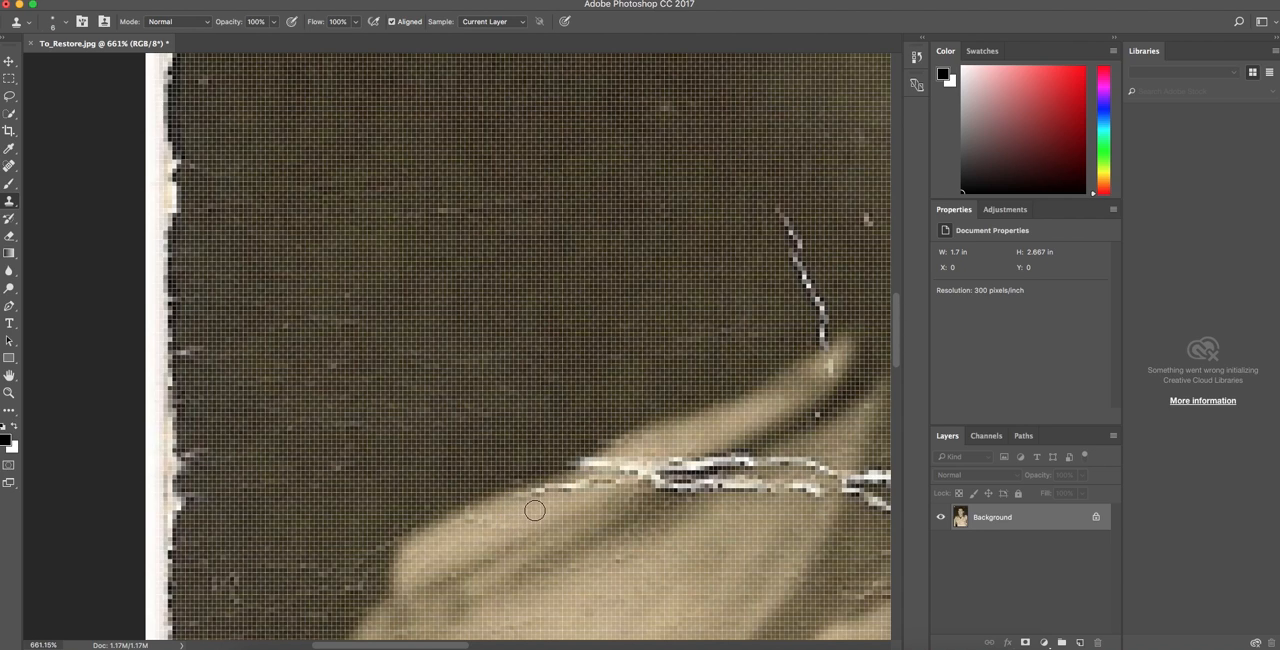
Rebuild the edge of the left shoulder strap where the large crack meets it, using a small clone brush.
alt+click(530, 512)
drag(538, 496, 583, 481)
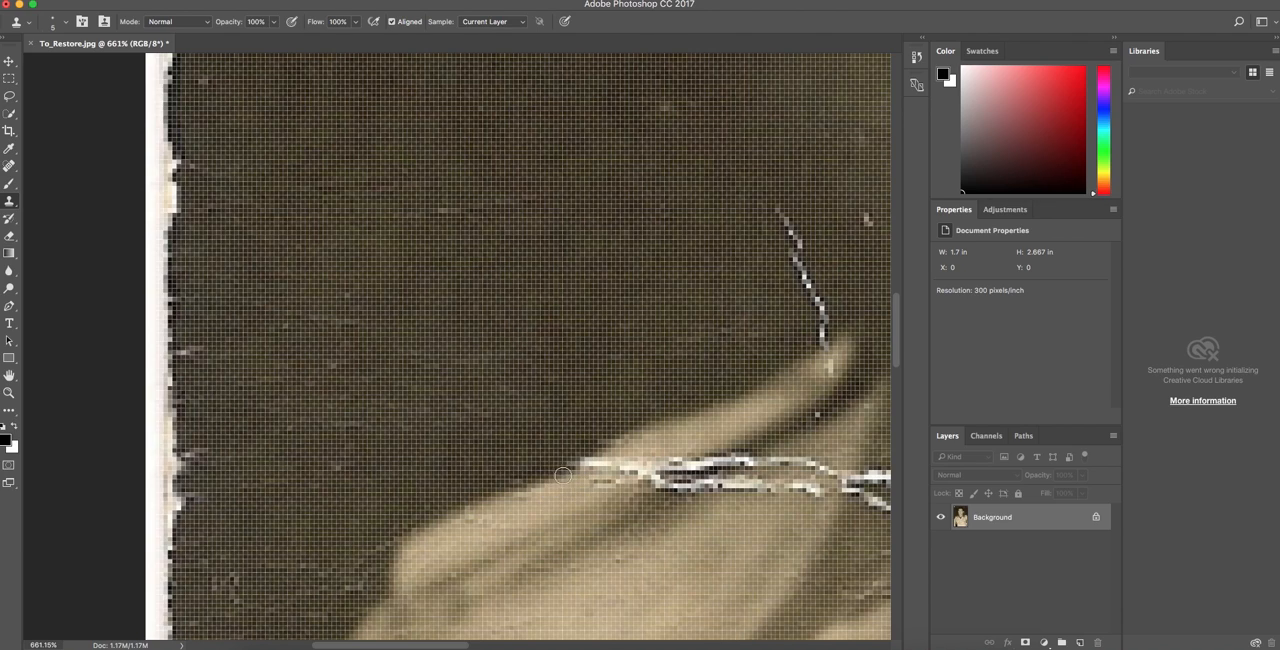
drag(578, 471, 613, 430)
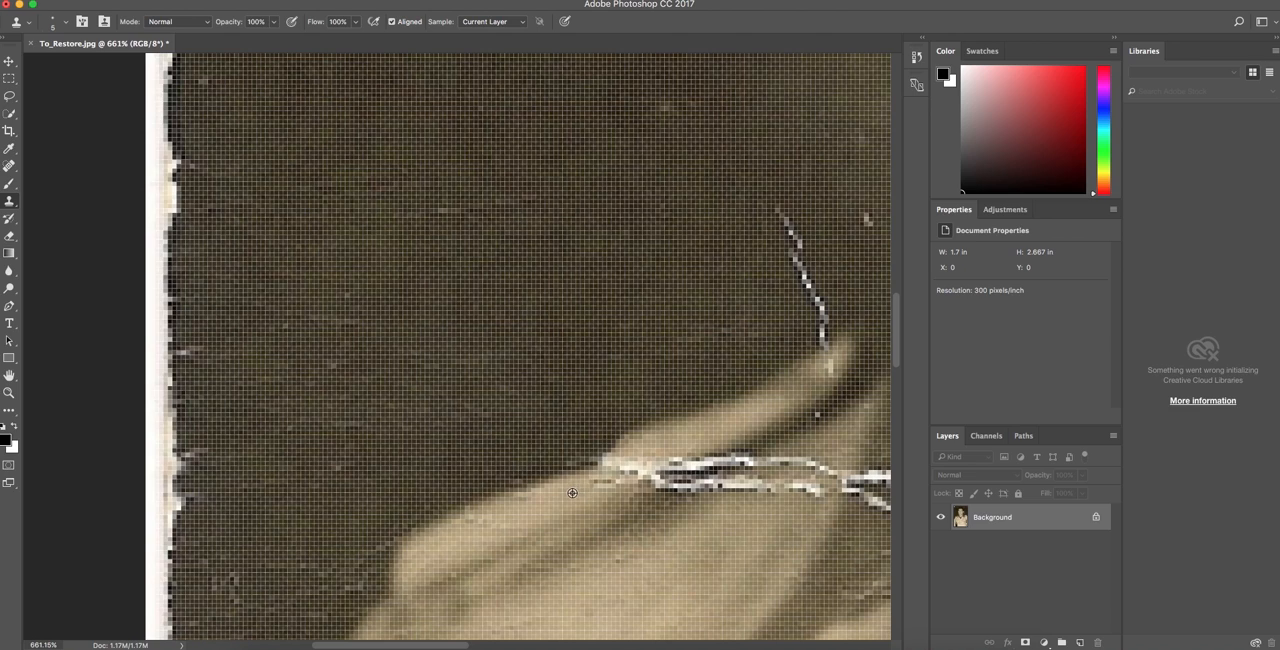
drag(592, 483, 618, 463)
key(super+z)
drag(596, 485, 600, 481)
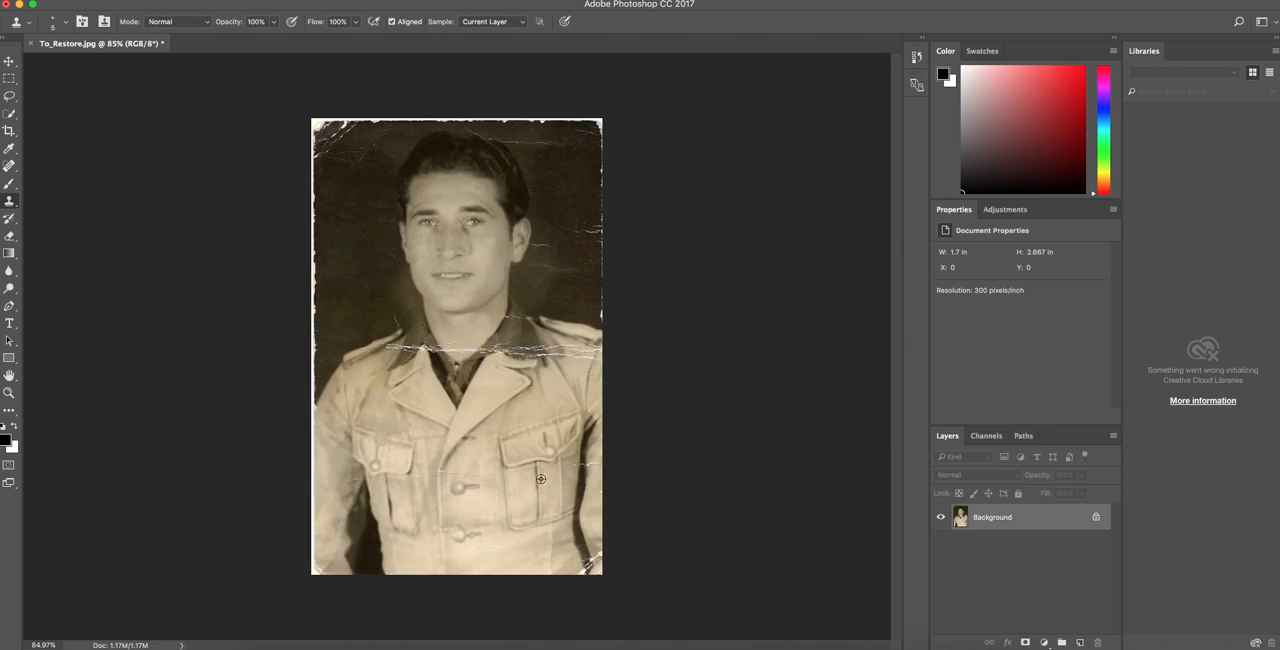
Clone out the rest of the crack across the left shoulder and the diagonal scratch above the strap's tip.
scroll(395, 335, up, 5)
scroll(395, 336, up, 5)
click(396, 336)
mouse_move(396, 336)
mouse_down()
mouse_move(490, 328)
mouse_move(409, 315)
mouse_move(512, 325)
mouse_move(415, 291)
mouse_move(427, 286)
mouse_move(537, 308)
mouse_up()
scroll(381, 344, down, 5)
mouse_move(394, 258)
mouse_down()
mouse_move(408, 288)
mouse_move(495, 284)
mouse_move(430, 286)
mouse_move(428, 335)
mouse_up()
scroll(431, 373, up, 4)
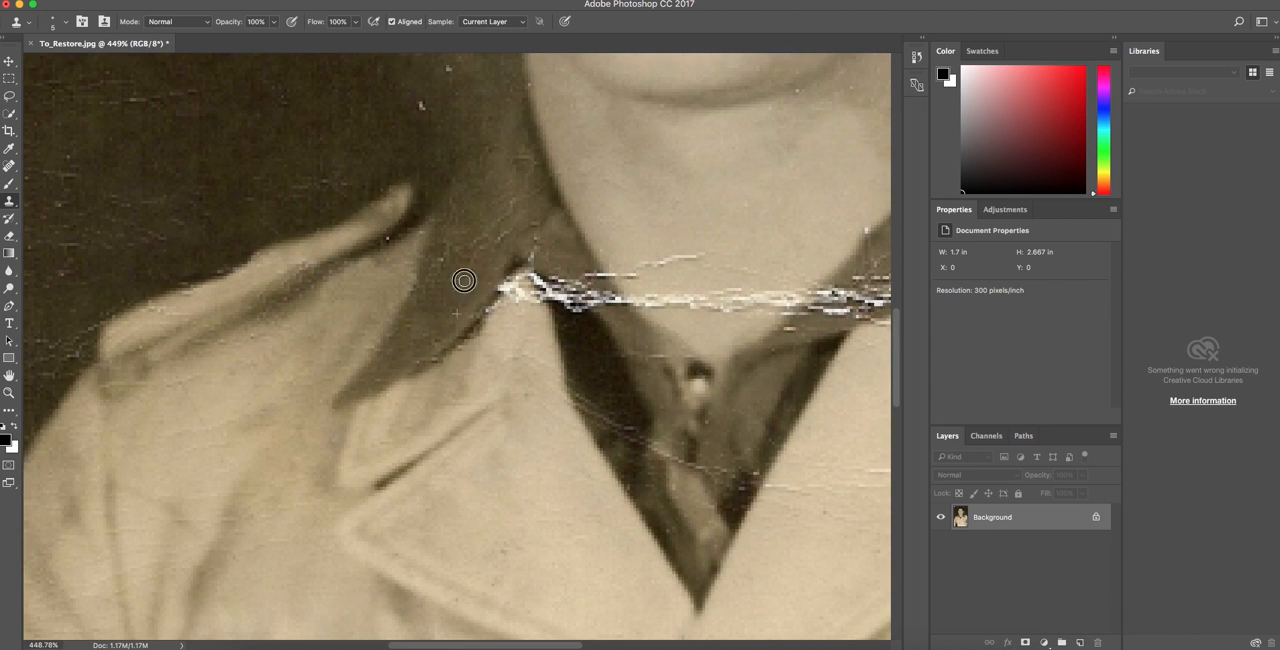
Clone out the large crack from the left lapel tip across the lower neck to the throat.
alt+click(538, 302)
mouse_move(497, 290)
mouse_down()
mouse_move(574, 315)
mouse_move(560, 303)
mouse_move(649, 296)
mouse_move(626, 312)
mouse_move(656, 300)
mouse_move(649, 328)
mouse_move(677, 299)
mouse_move(780, 274)
mouse_up()
alt+click(576, 314)
scroll(690, 357, up, 3)
drag(650, 324, 705, 333)
scroll(791, 404, right, 5)
alt+click(377, 276)
mouse_move(376, 332)
mouse_down()
mouse_move(463, 346)
mouse_move(584, 338)
mouse_up()
alt+click(544, 383)
drag(556, 359, 562, 359)
Clone jacket fabric over the outer ends of the large crack near the right sleeve seam.
scroll(720, 297, down, 5)
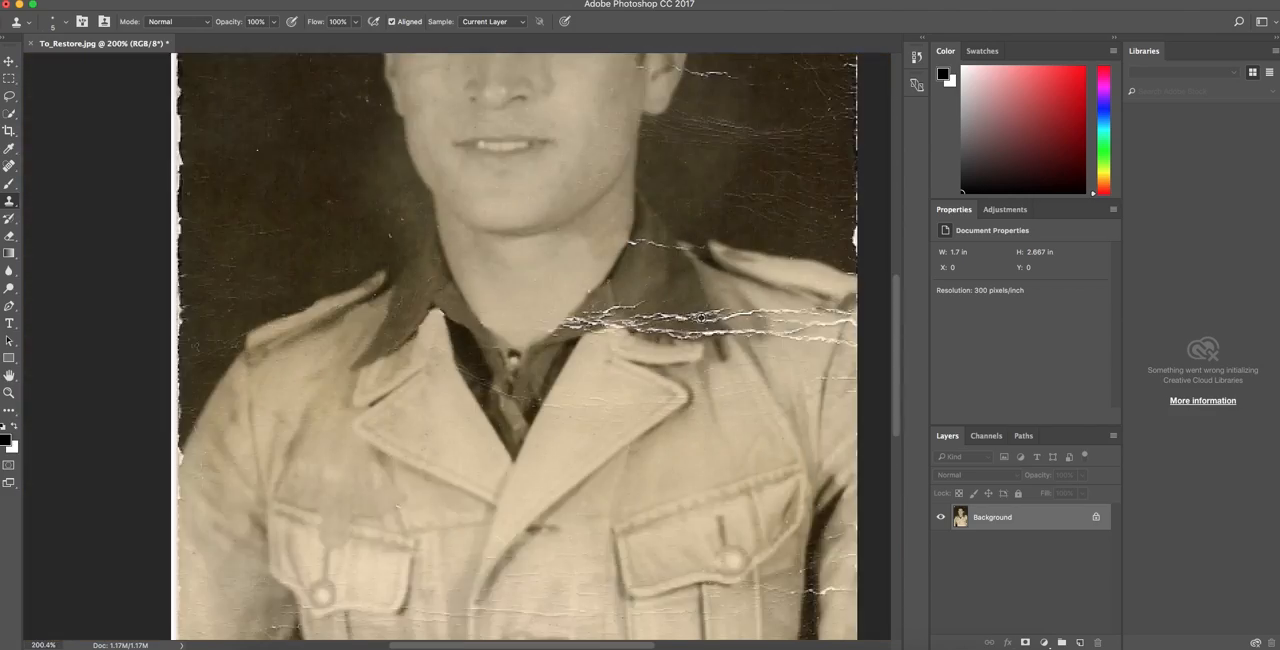
scroll(709, 306, up, 5)
scroll(709, 306, right, 5)
scroll(709, 306, left, 3)
click(696, 380)
click(704, 325)
click(702, 451)
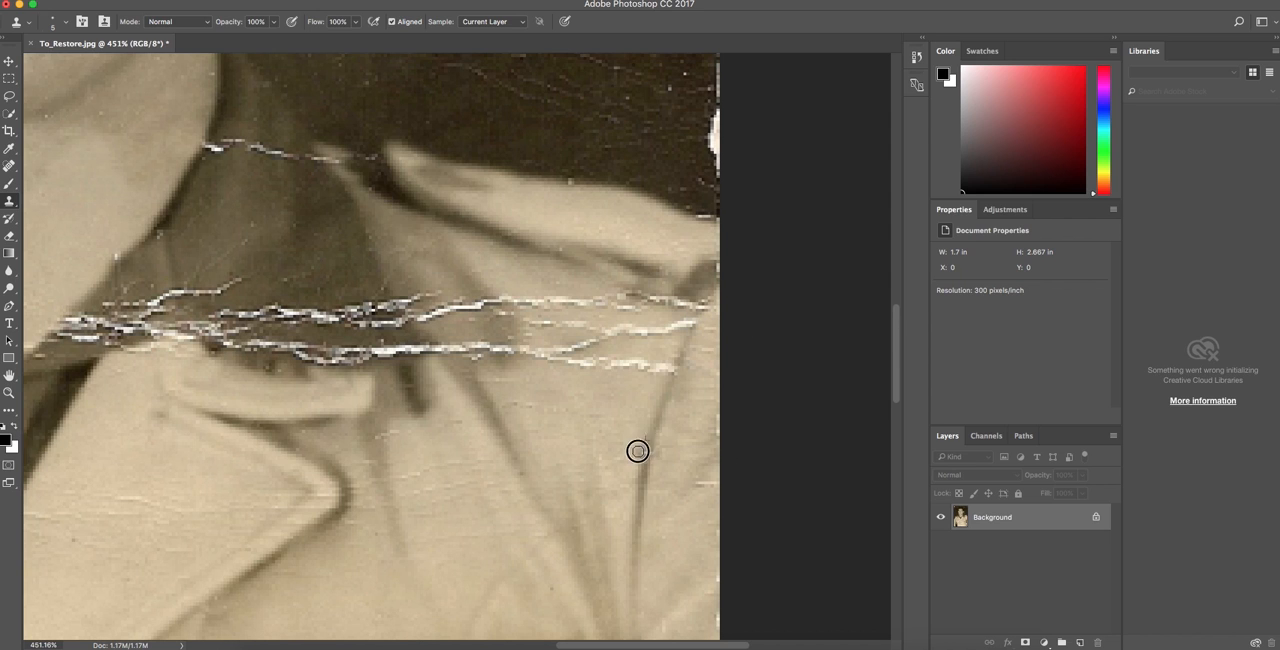
scroll(610, 490, down, 5)
scroll(587, 201, down, 3)
drag(588, 202, 578, 195)
alt+click(662, 376)
drag(668, 400, 709, 378)
alt+click(664, 384)
mouse_move(673, 425)
mouse_down()
mouse_move(709, 394)
mouse_move(674, 412)
mouse_move(703, 430)
mouse_up()
alt+click(675, 413)
Clone jacket fabric over the crack strands between the right sleeve seam and the dark collar.
scroll(703, 430, up, 8)
scroll(703, 430, left, 2)
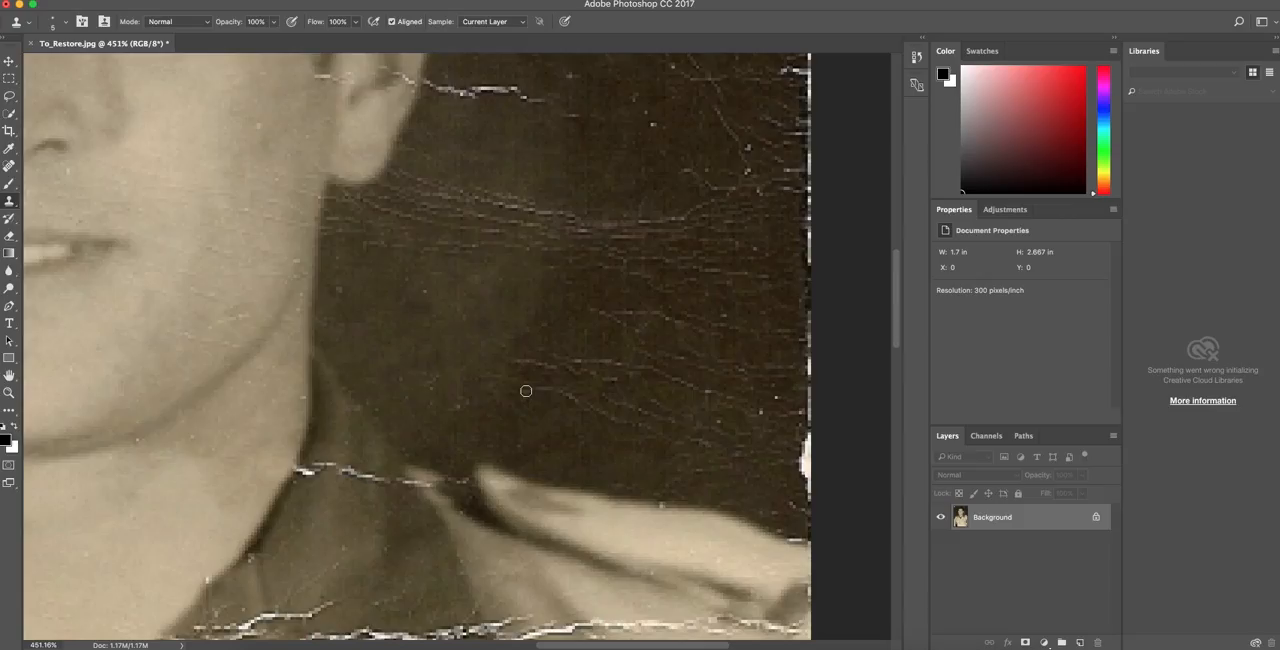
drag(719, 268, 698, 270)
drag(684, 293, 648, 291)
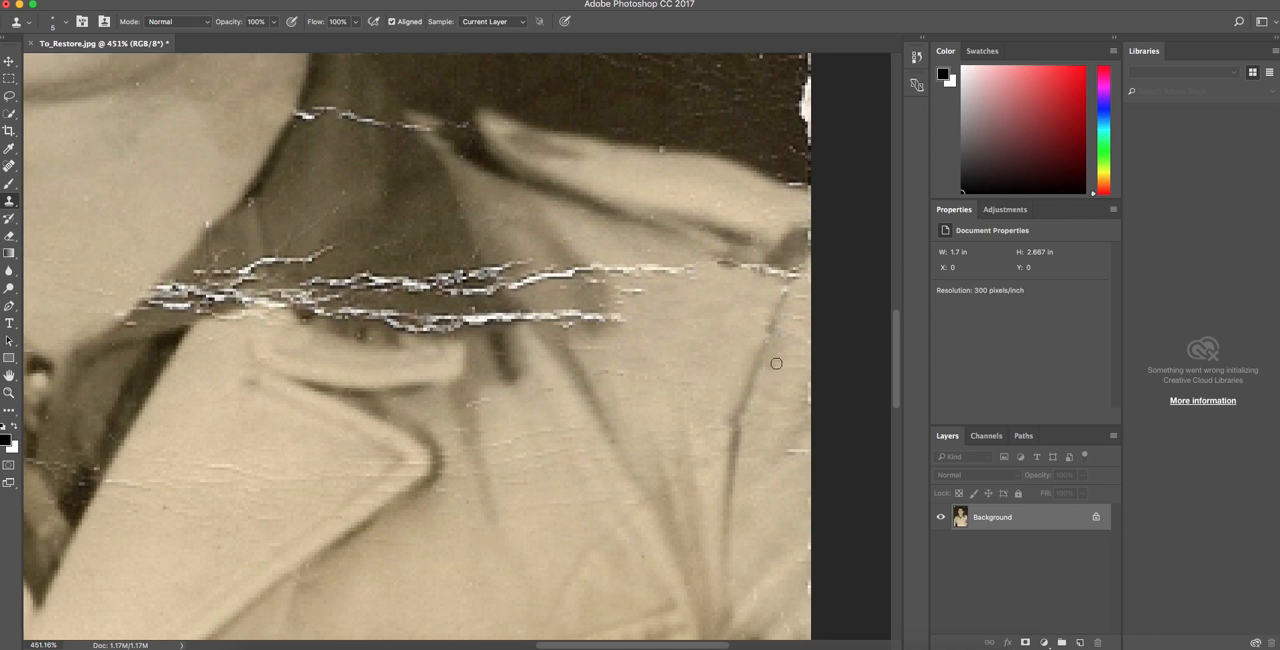
alt+click(566, 301)
alt+click(566, 309)
mouse_move(568, 317)
mouse_down()
mouse_move(541, 323)
mouse_move(601, 324)
mouse_up()
alt+click(589, 306)
scroll(660, 300, down, 1)
scroll(660, 300, up, 5)
scroll(660, 300, right, 3)
mouse_move(478, 476)
mouse_down()
mouse_move(549, 475)
mouse_move(538, 474)
mouse_up()
drag(416, 481, 462, 479)
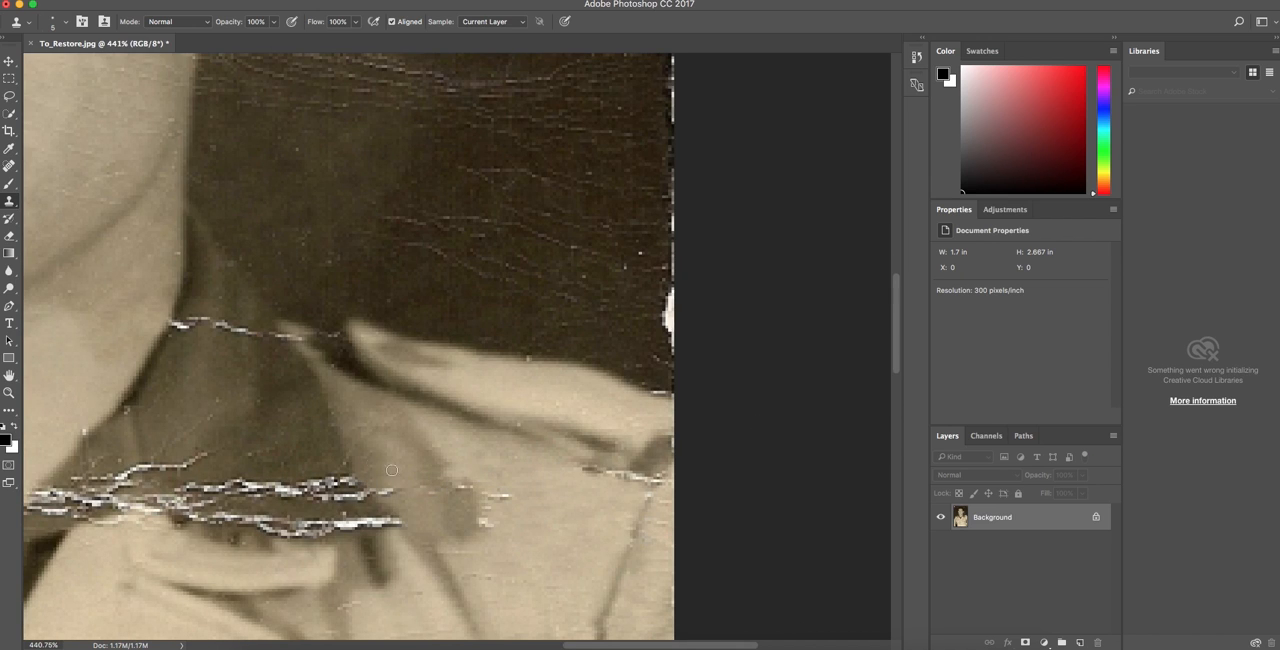
Clone dark collar fabric over the crack strands crossing the right side of the collar, with a 9 px brush.
drag(350, 485, 215, 485)
drag(322, 490, 358, 496)
scroll(371, 436, left, 5)
drag(479, 523, 376, 518)
mouse_move(352, 457)
mouse_down()
mouse_move(293, 443)
mouse_move(346, 454)
mouse_up()
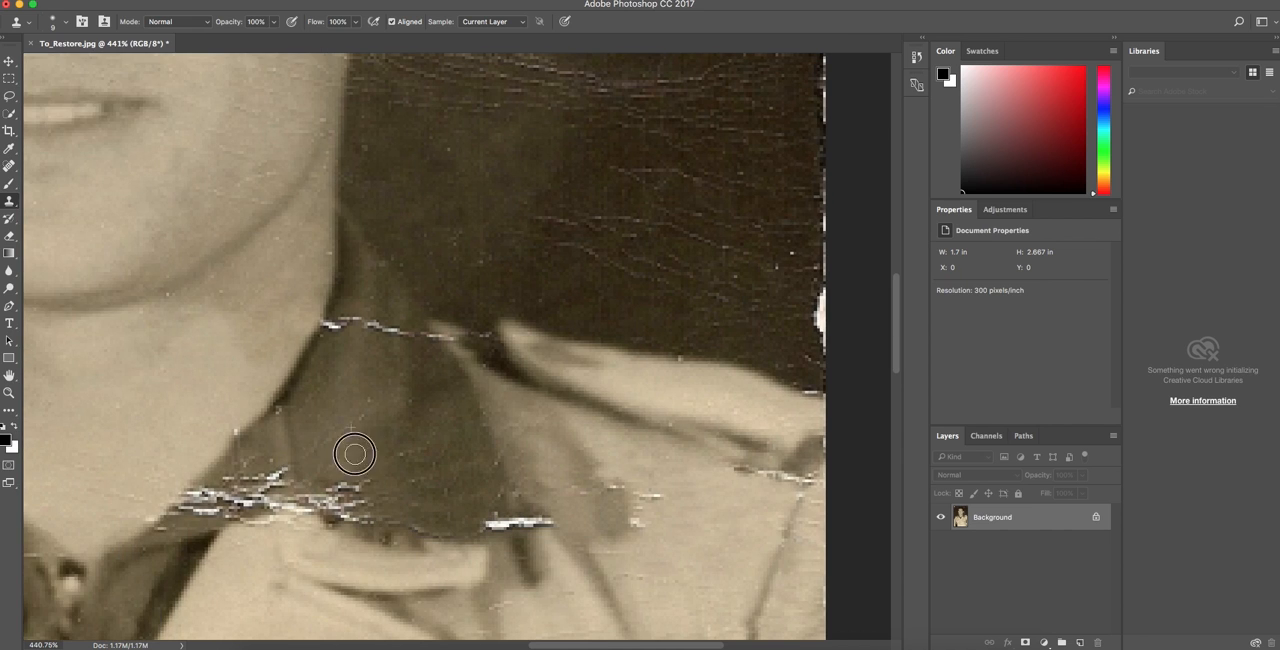
Clone out the remaining large-crack fragments along the right collar, lapel top and throat.
scroll(362, 416, right, 1)
scroll(397, 482, down, 5)
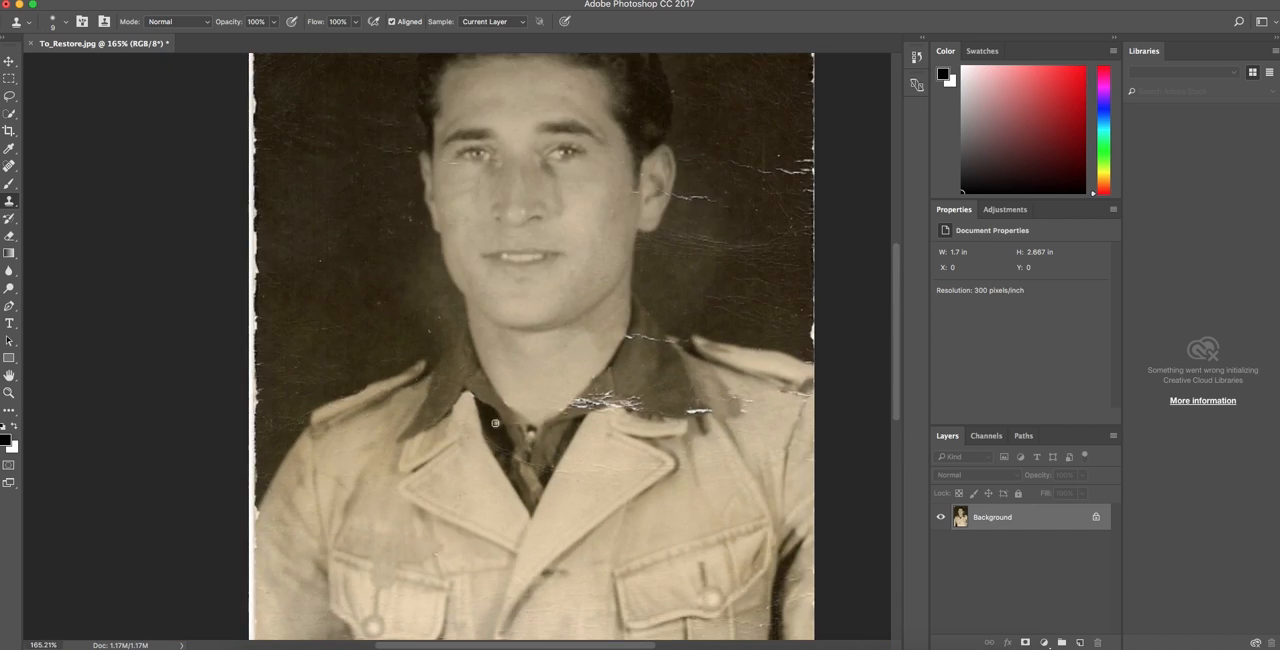
scroll(517, 338, right, 5)
scroll(517, 338, up, 5)
drag(494, 336, 543, 335)
drag(365, 301, 340, 306)
mouse_move(376, 334)
mouse_down()
mouse_move(357, 338)
mouse_move(286, 294)
mouse_up()
drag(330, 304, 316, 318)
drag(647, 311, 612, 302)
drag(632, 318, 629, 341)
scroll(429, 445, left, 3)
mouse_move(324, 313)
mouse_down()
mouse_move(340, 325)
mouse_move(324, 333)
mouse_up()
drag(369, 301, 340, 326)
alt+click(401, 272)
mouse_move(412, 297)
mouse_down()
mouse_move(428, 225)
mouse_move(402, 303)
mouse_up()
mouse_move(385, 318)
mouse_down()
mouse_move(400, 337)
mouse_move(414, 326)
mouse_up()
scroll(500, 330, left, 10)
scroll(535, 327, down, 15)
scroll(548, 368, up, 15)
scroll(508, 357, down, 5)
scroll(448, 342, left, 2)
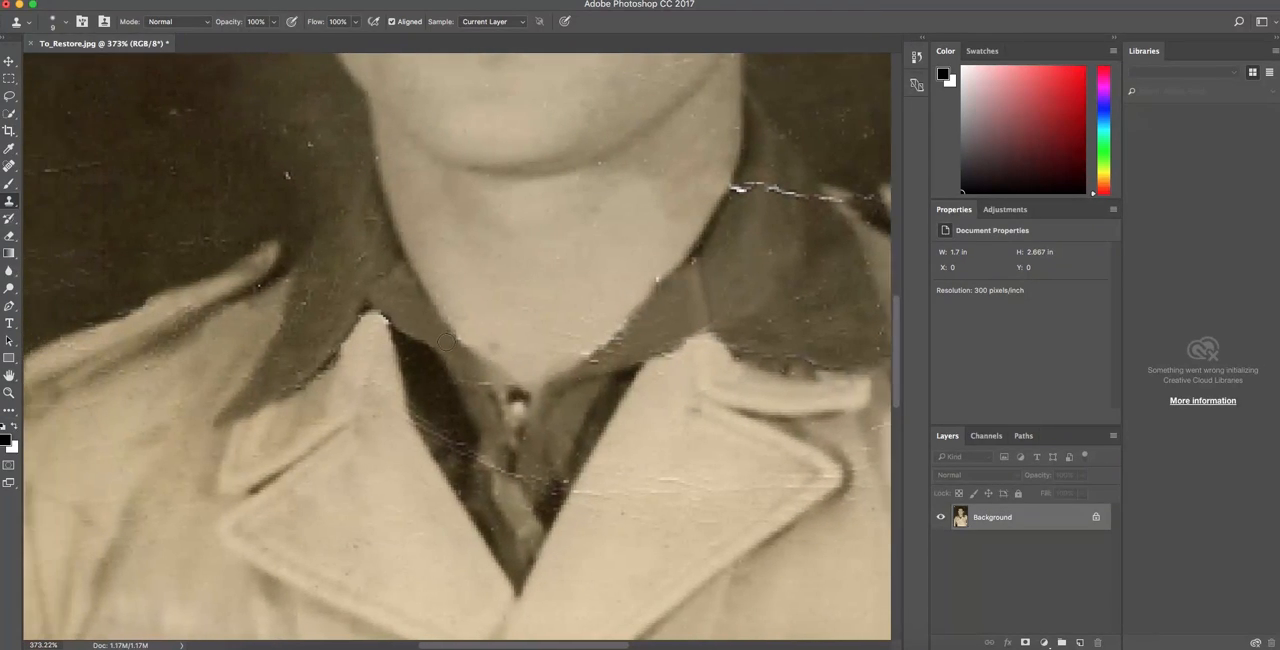
scroll(445, 340, left, 1)
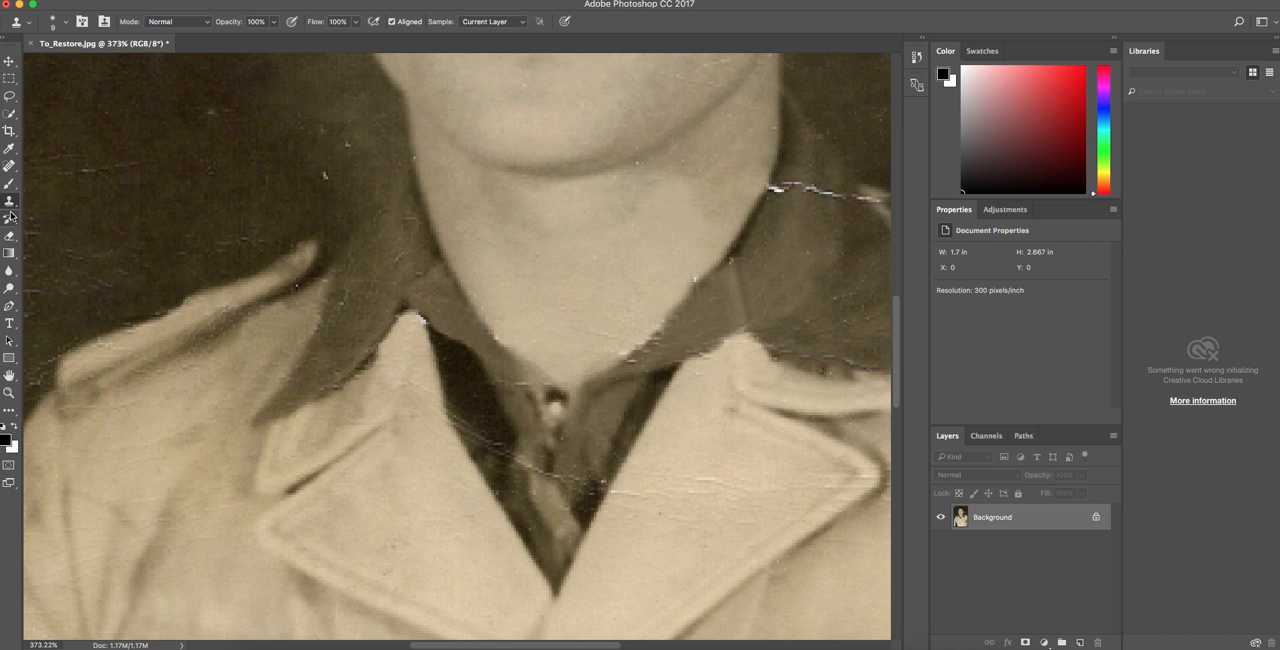
Show the clone source settings, use a 15 px brush to clean the left lapel tip, and collapse the settings.
click(104, 23)
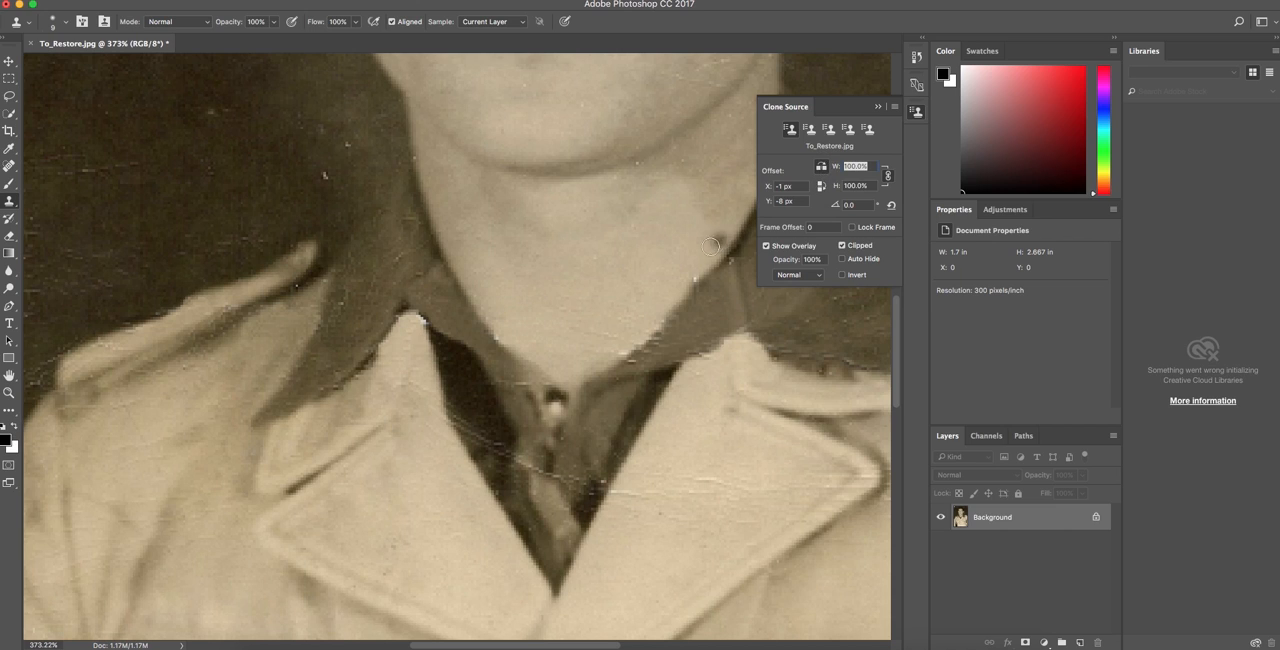
key(bracketright)
key(bracketright)
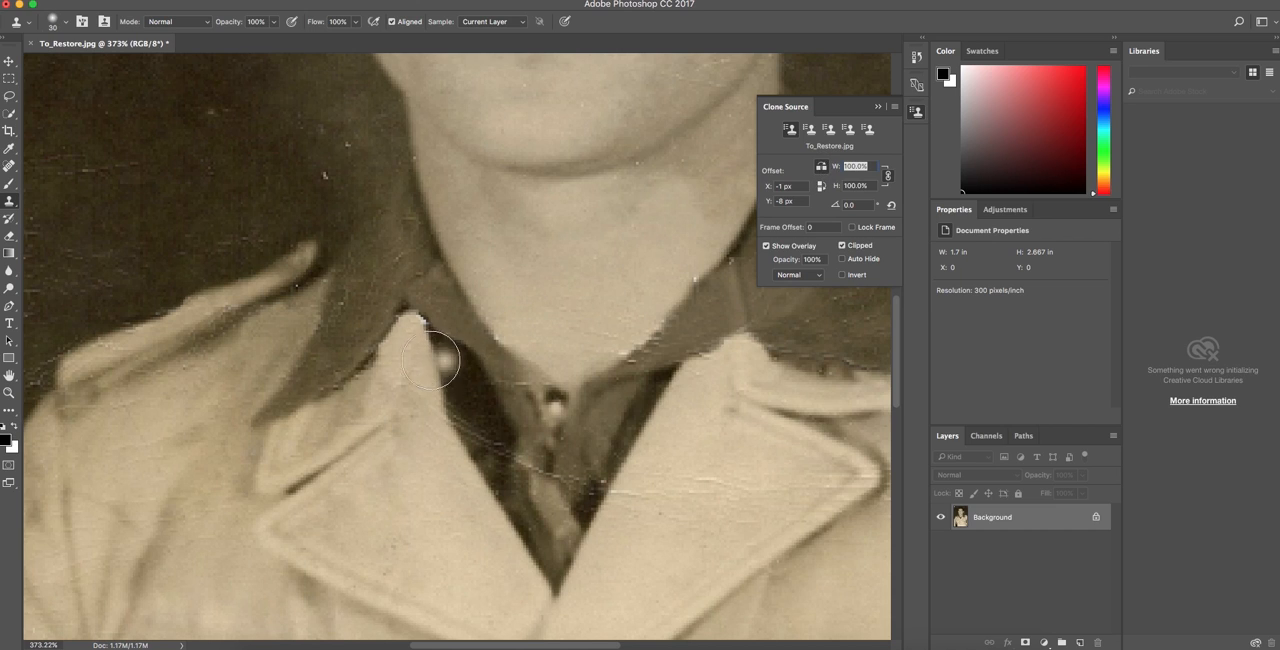
key(bracketleft)
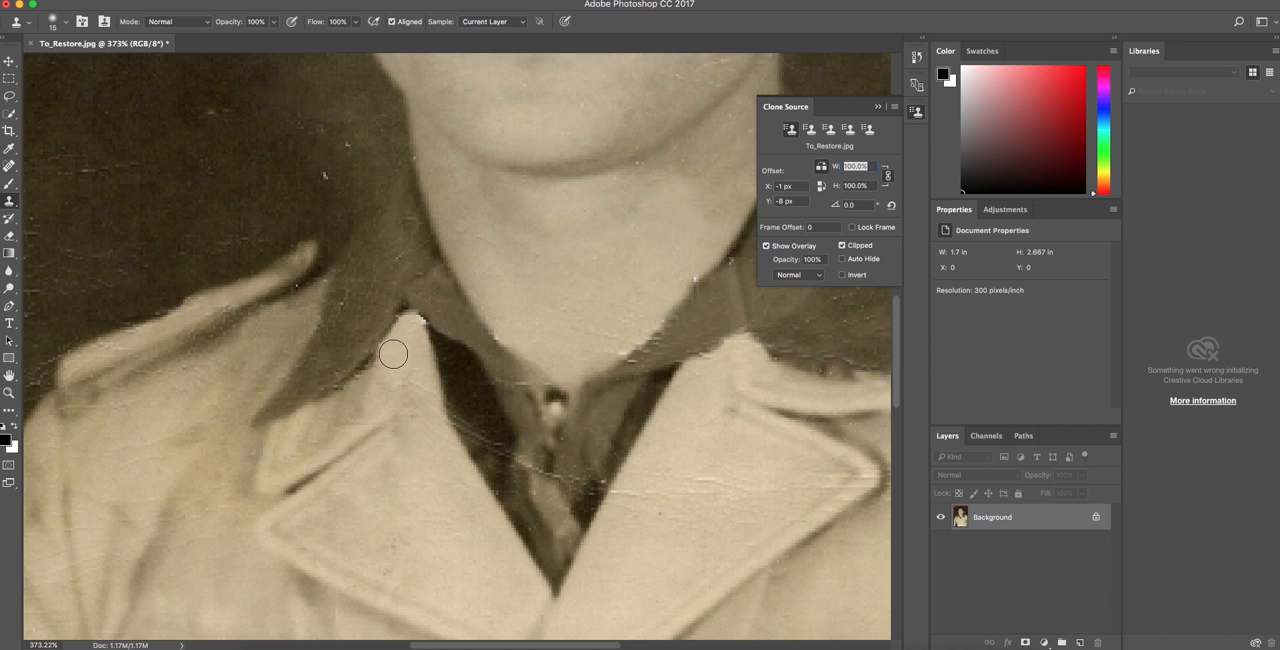
alt+click(395, 322)
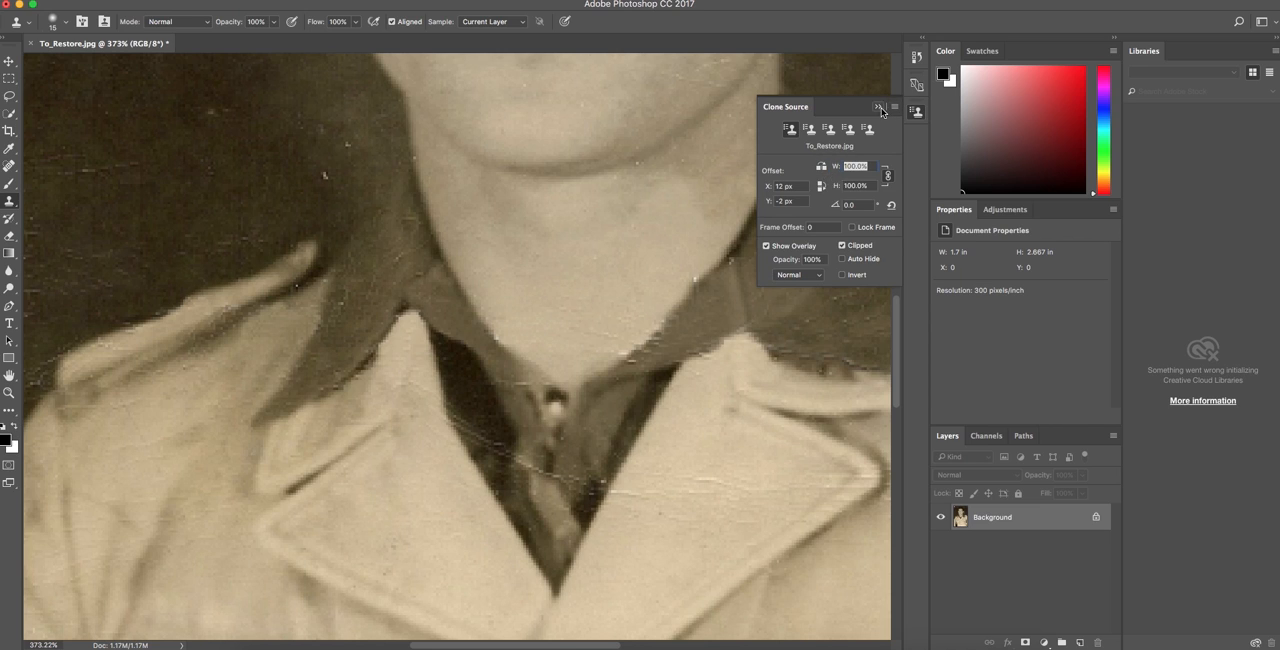
click(879, 107)
Enlarge the clone brush to 70 px and clone left background over the creases in the dark background right of the head.
key(super+0)
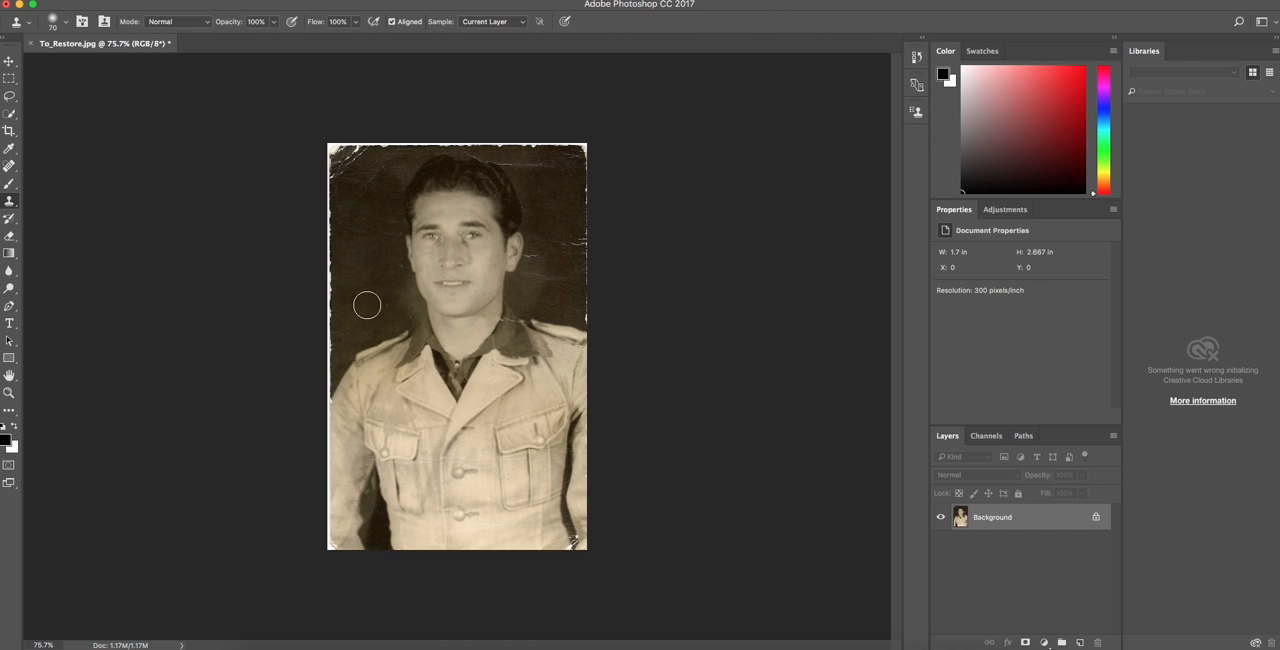
alt+click(372, 303)
mouse_move(561, 302)
mouse_down()
mouse_move(570, 308)
mouse_move(559, 284)
mouse_move(528, 286)
mouse_move(566, 309)
mouse_move(549, 282)
mouse_move(569, 306)
mouse_up()
mouse_move(567, 248)
mouse_down()
mouse_move(557, 239)
mouse_move(559, 261)
mouse_move(566, 194)
mouse_move(586, 260)
mouse_up()
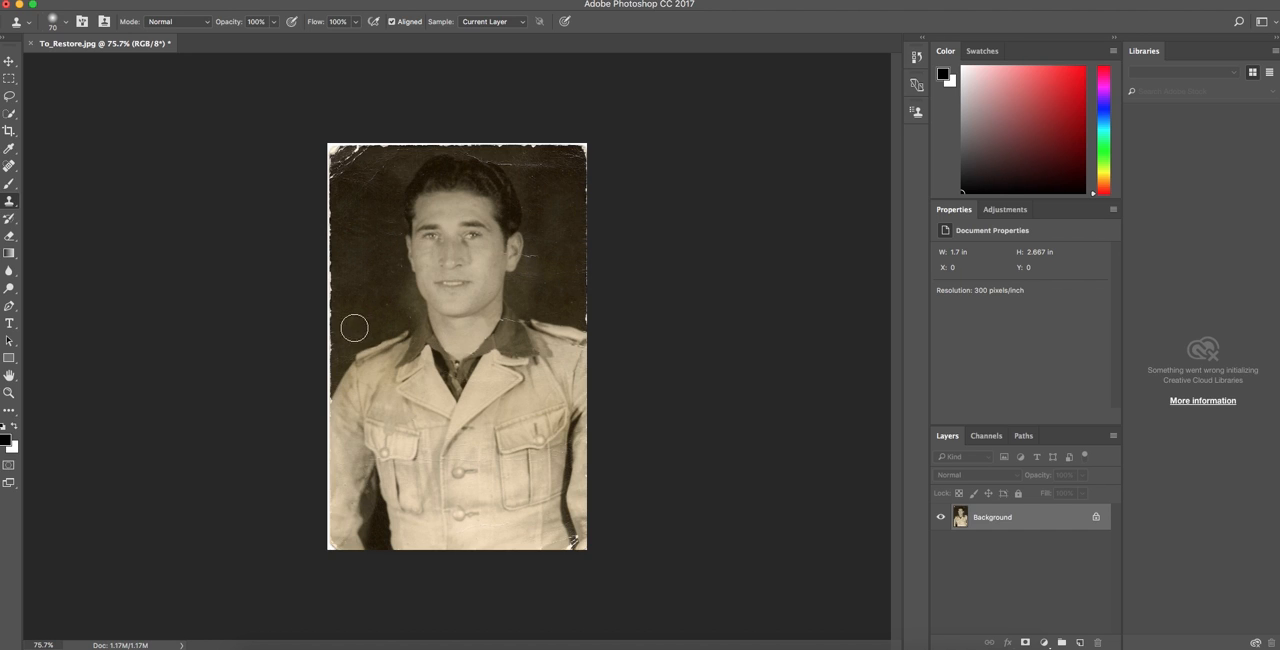
Clone clean dark background over the creases left of the head, in the upper right area and above the hair, undoing one stray stroke.
alt+click(368, 294)
mouse_move(366, 204)
mouse_down()
mouse_move(354, 160)
mouse_move(371, 159)
mouse_move(358, 166)
mouse_move(377, 174)
mouse_move(364, 210)
mouse_up()
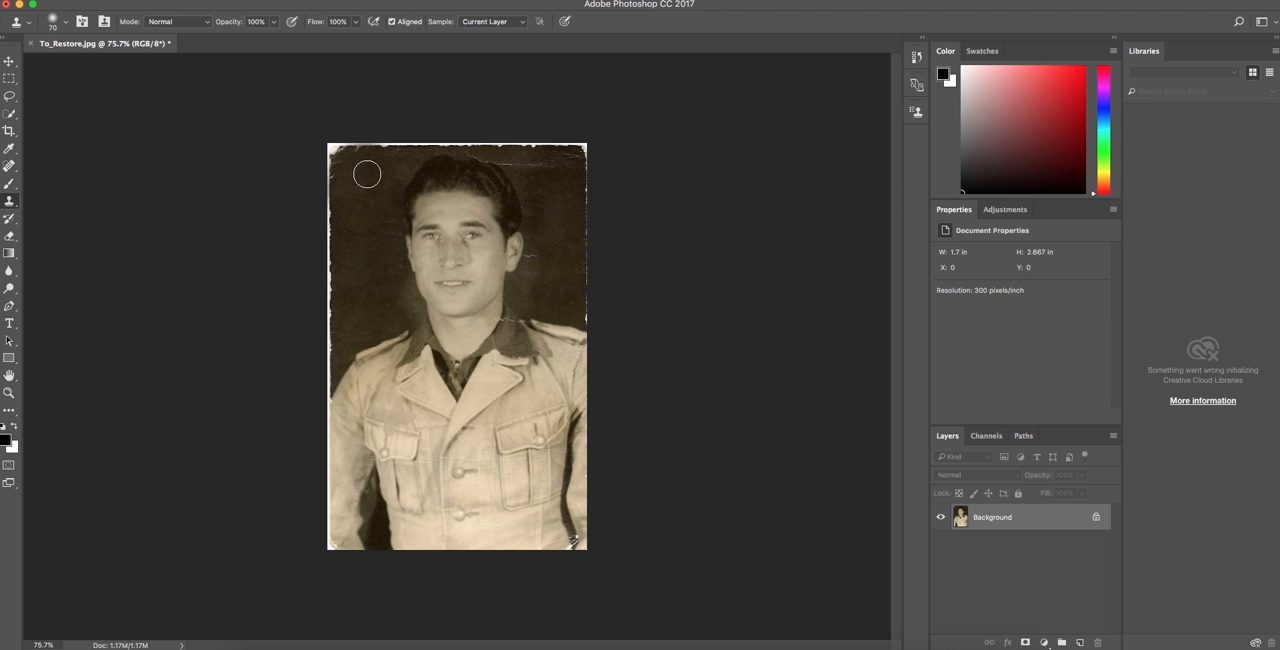
mouse_move(541, 170)
mouse_down()
mouse_move(555, 168)
mouse_move(538, 168)
mouse_up()
drag(563, 286, 535, 261)
key(super+z)
alt+click(562, 295)
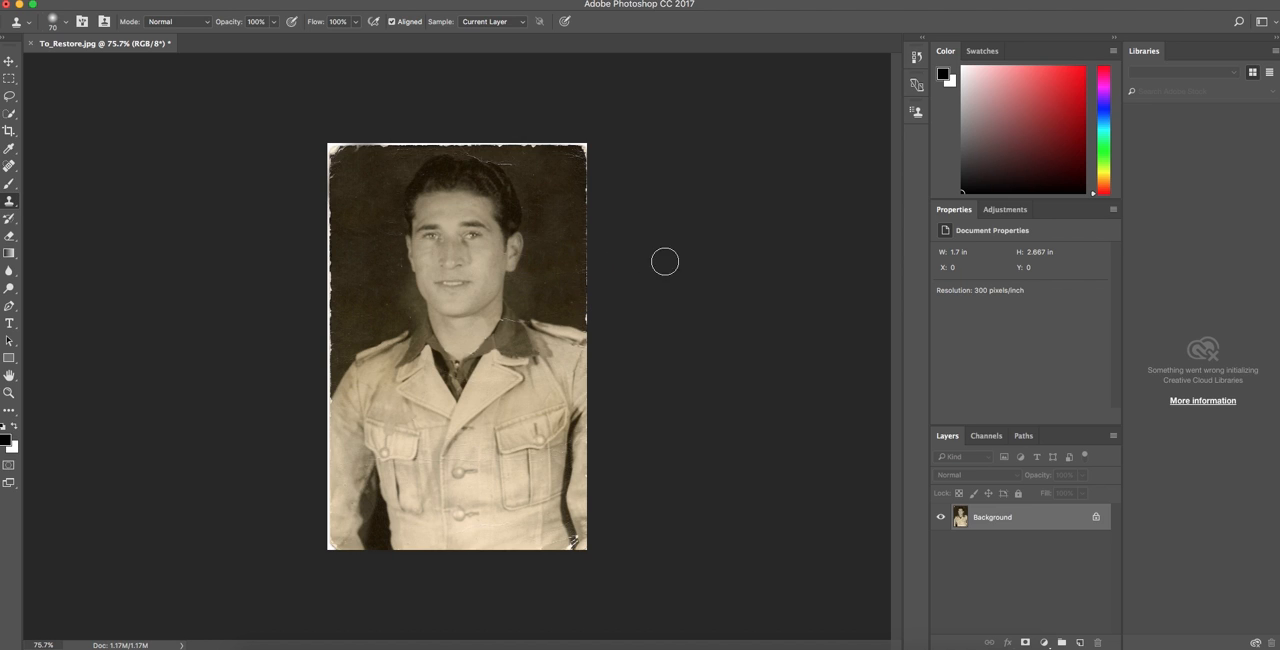
alt+click(544, 180)
drag(522, 160, 505, 153)
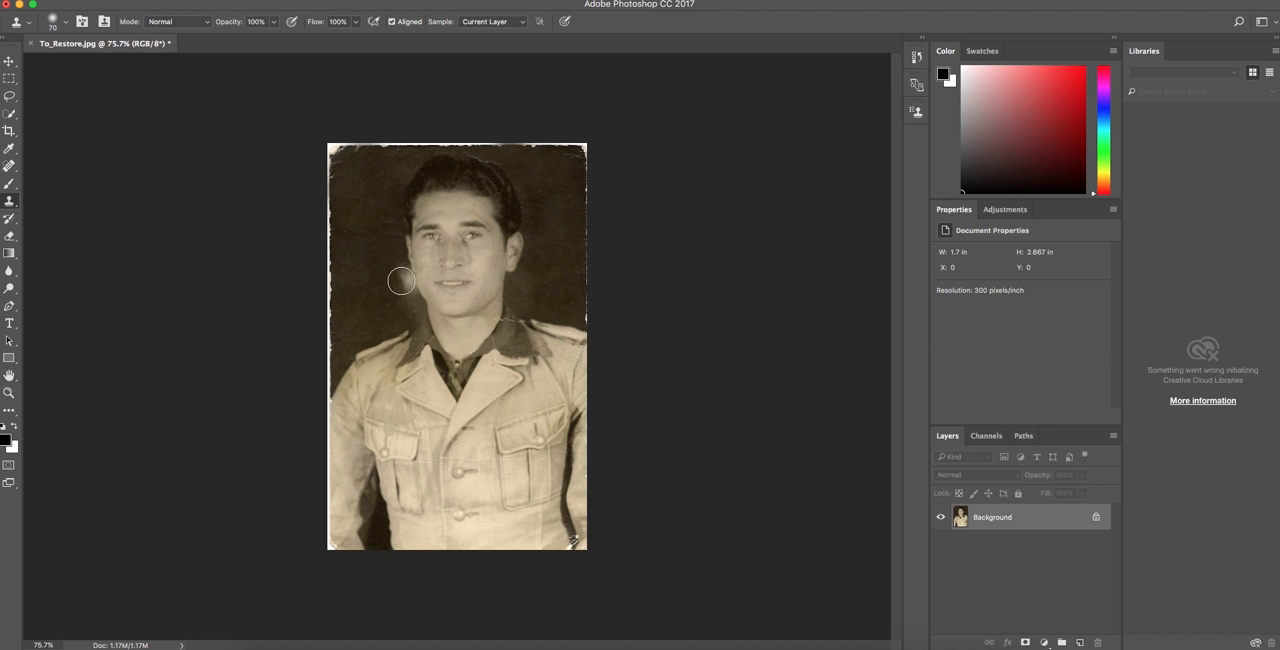
Reduce the clone brush to 20 px and clone background over the crack running above the top of the hair.
scroll(467, 271, up, 5)
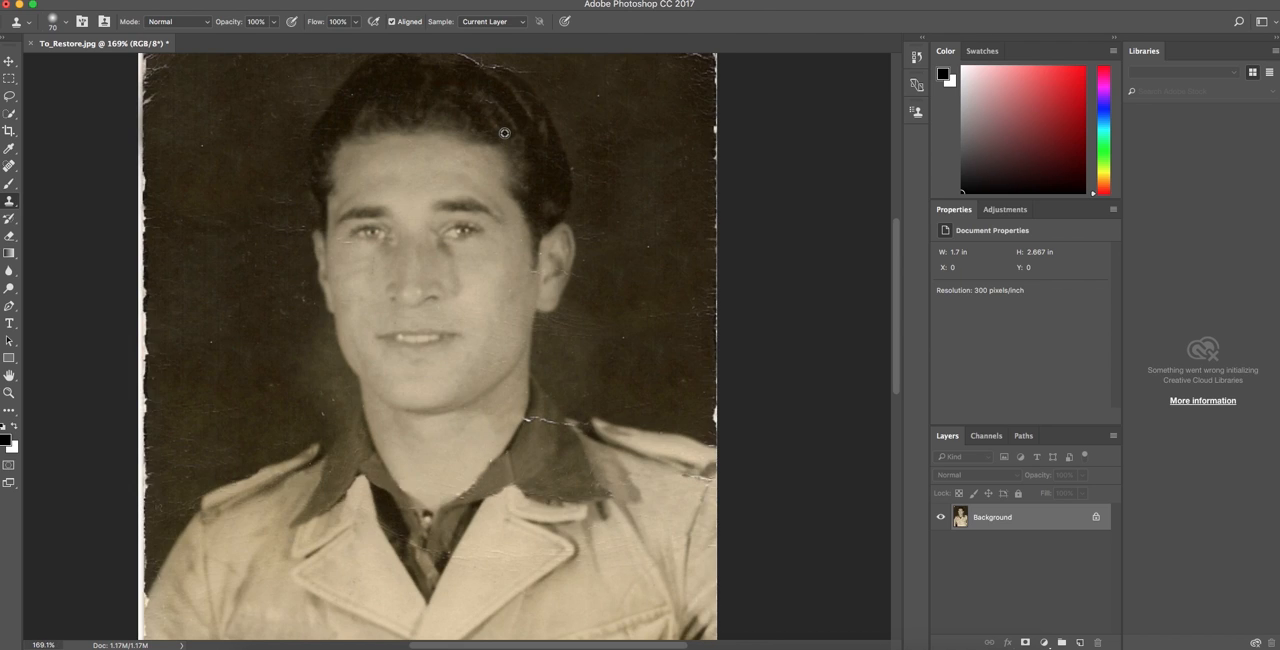
scroll(560, 137, down, 5)
scroll(555, 132, up, 10)
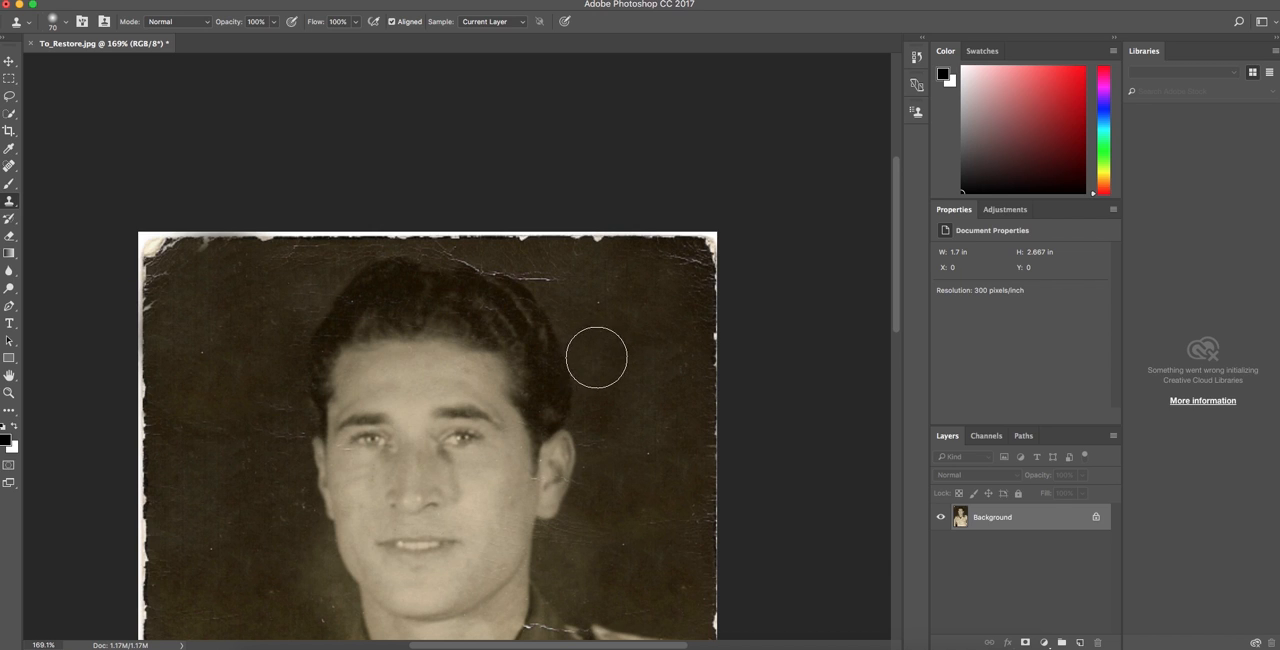
scroll(598, 353, up, 3)
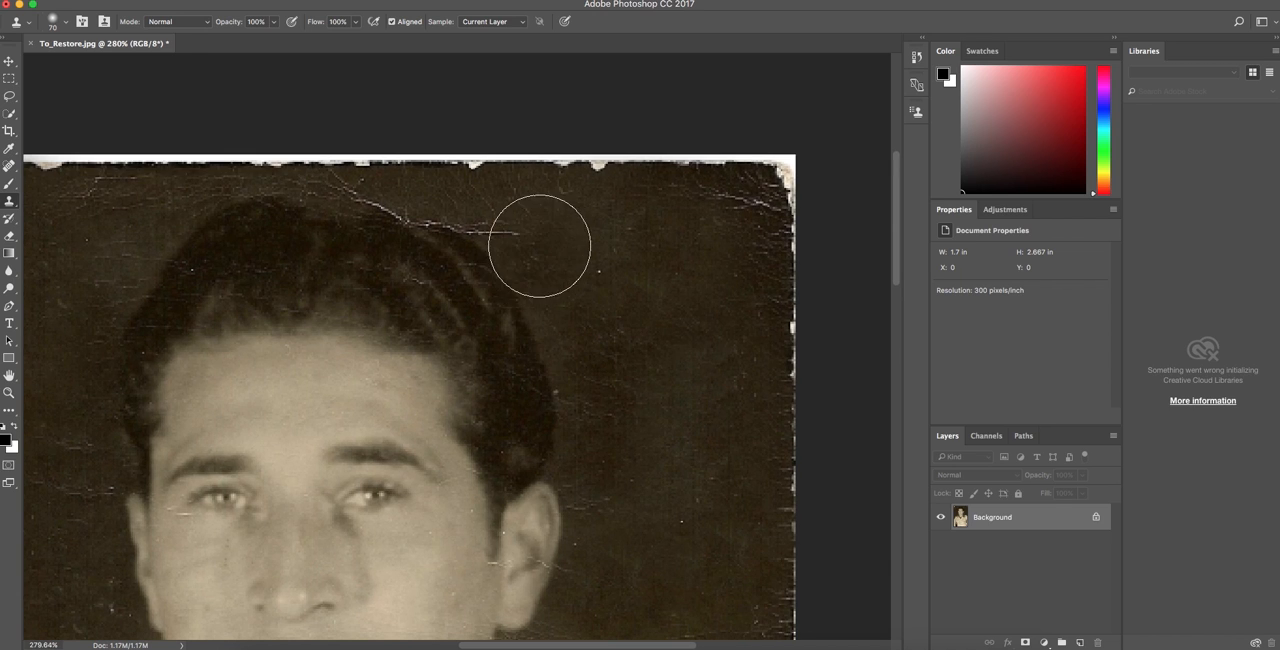
key(bracketleft)
key(bracketleft)
key(bracketleft)
key(bracketleft)
key(bracketleft)
key(bracketleft)
key(bracketleft)
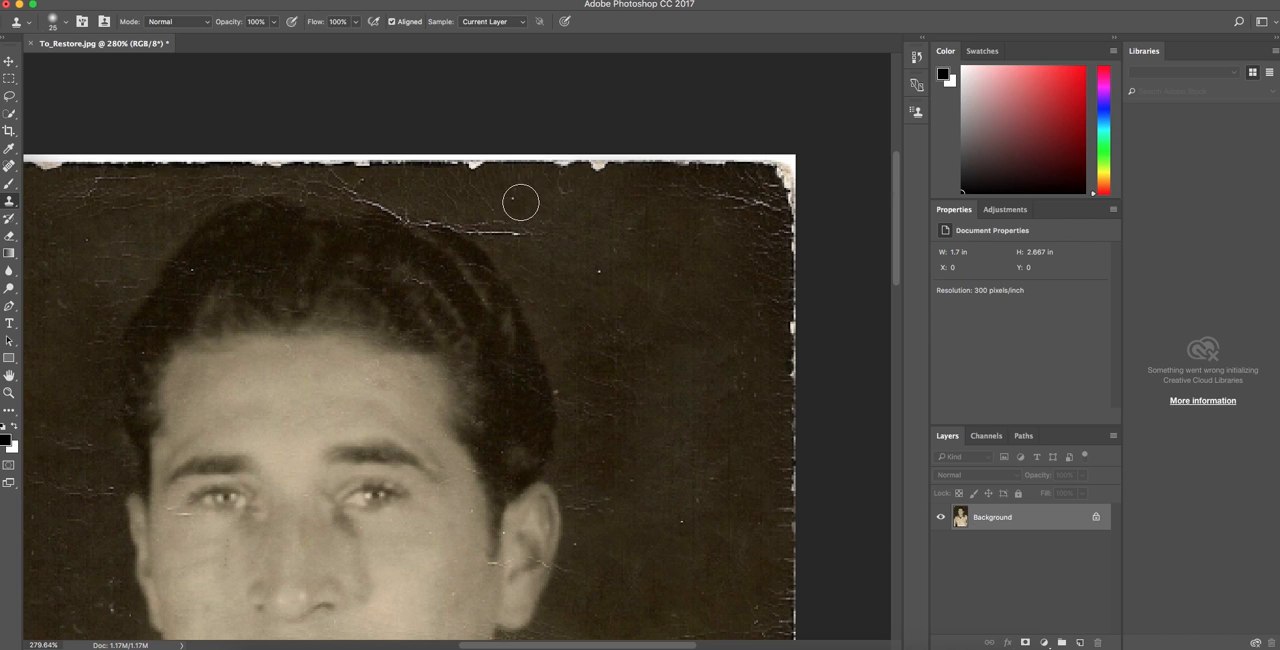
alt+click(530, 196)
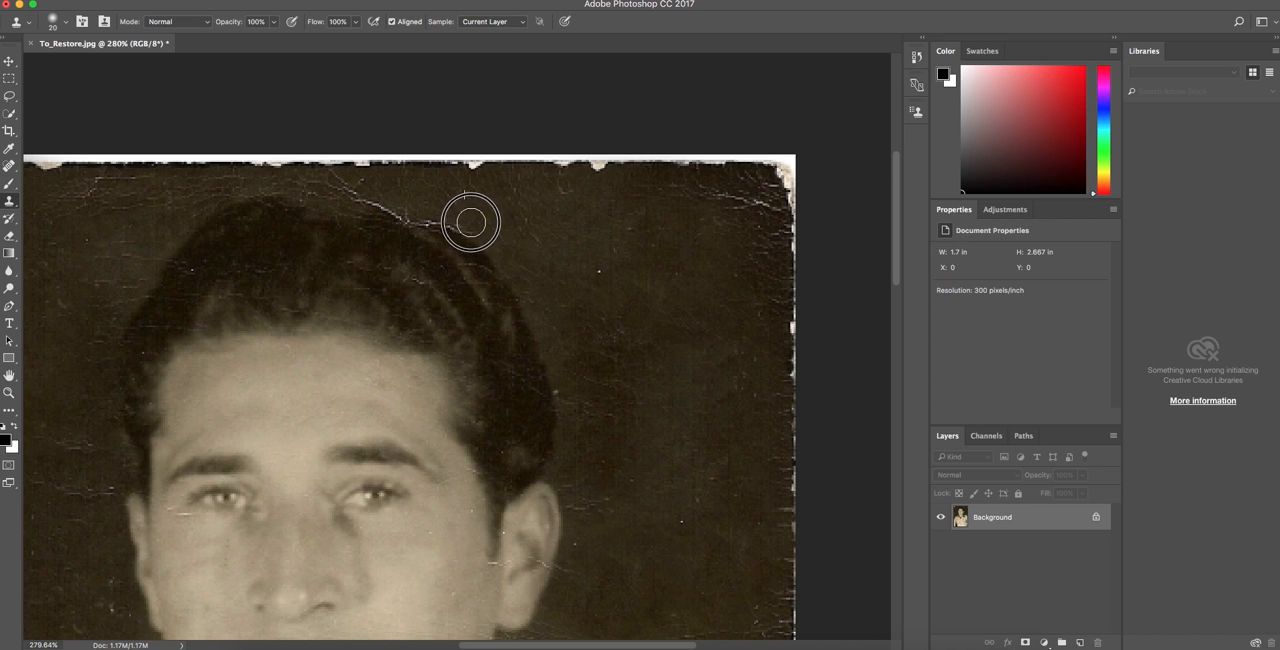
mouse_move(408, 189)
mouse_down()
mouse_move(291, 184)
mouse_move(329, 181)
mouse_move(380, 202)
mouse_up()
alt+click(278, 184)
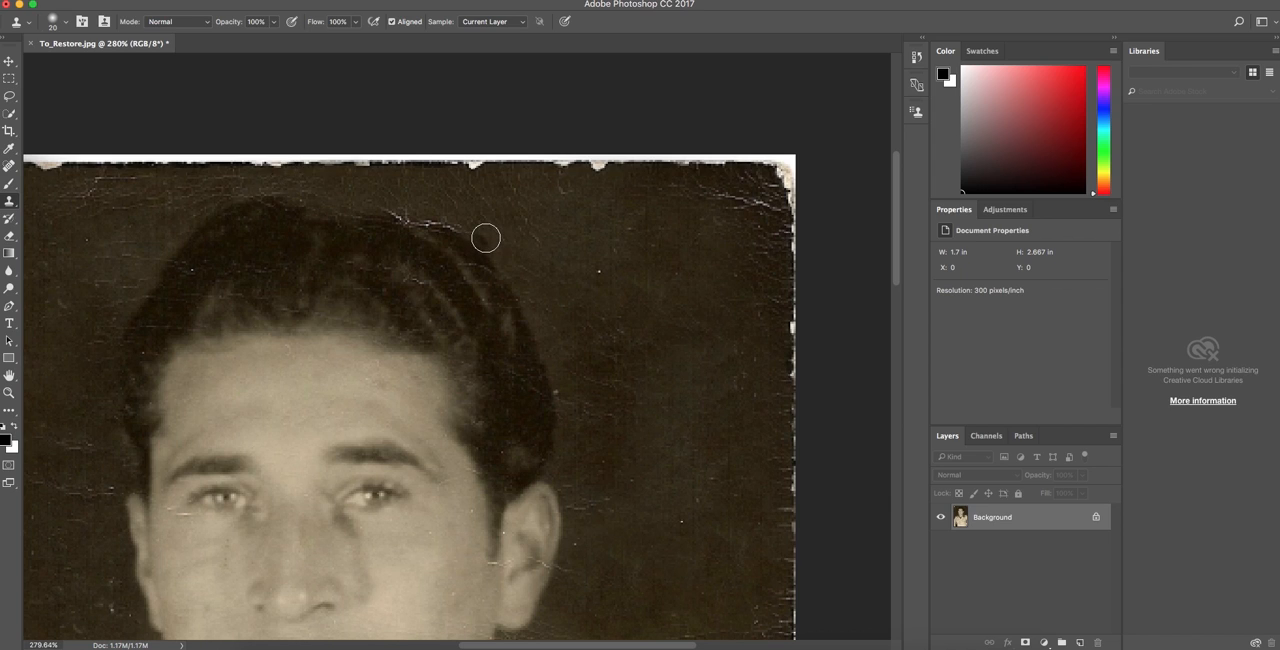
Rotate the clone source angle, clone over the crack along the hair's upper right outline, and collapse the Clone Source settings.
click(917, 113)
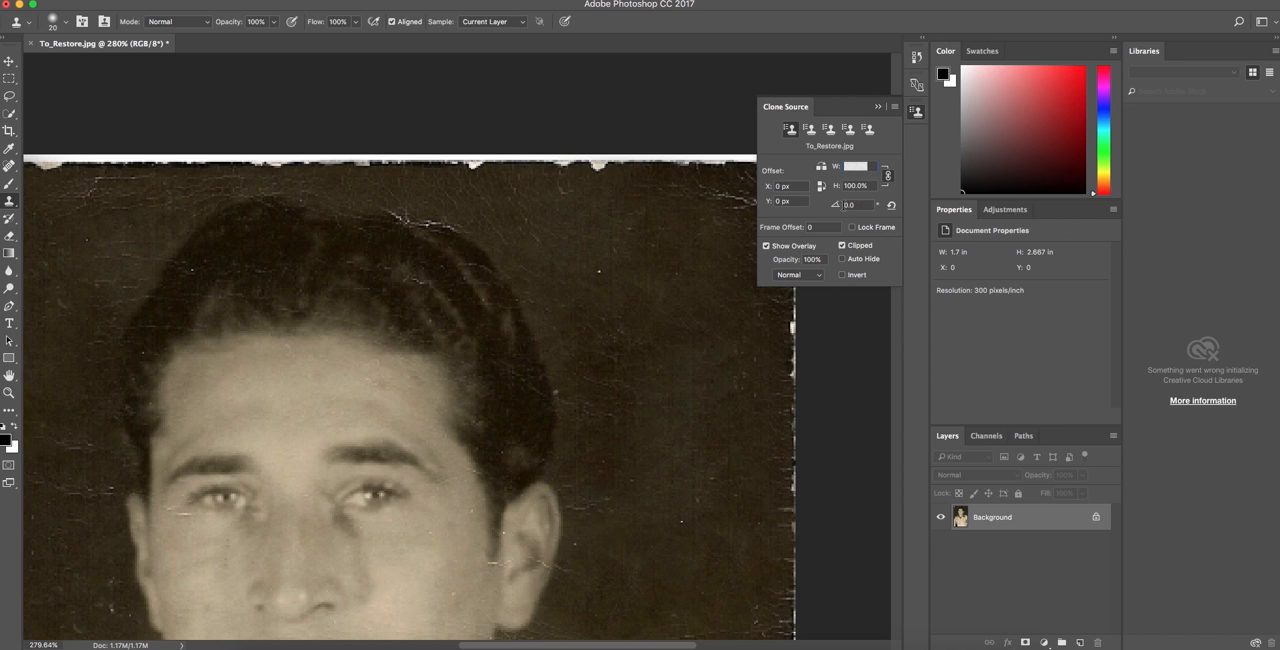
drag(839, 208, 790, 205)
alt+click(476, 233)
drag(832, 207, 742, 219)
drag(465, 233, 421, 220)
click(880, 107)
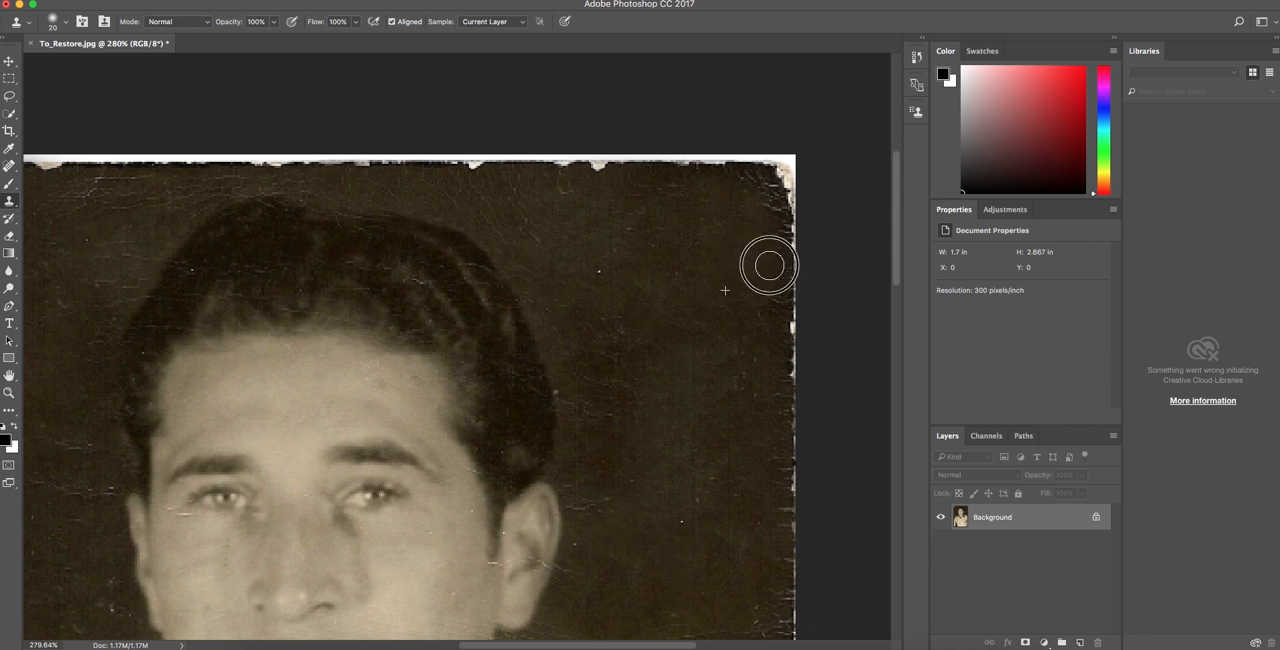
Clone dark background over the creases near the photo's upper left corner and along its left edge.
scroll(520, 303, left, 10)
alt+click(482, 307)
drag(462, 280, 465, 216)
alt+click(512, 216)
mouse_move(555, 181)
mouse_down()
mouse_move(608, 188)
mouse_move(542, 194)
mouse_up()
alt+click(657, 215)
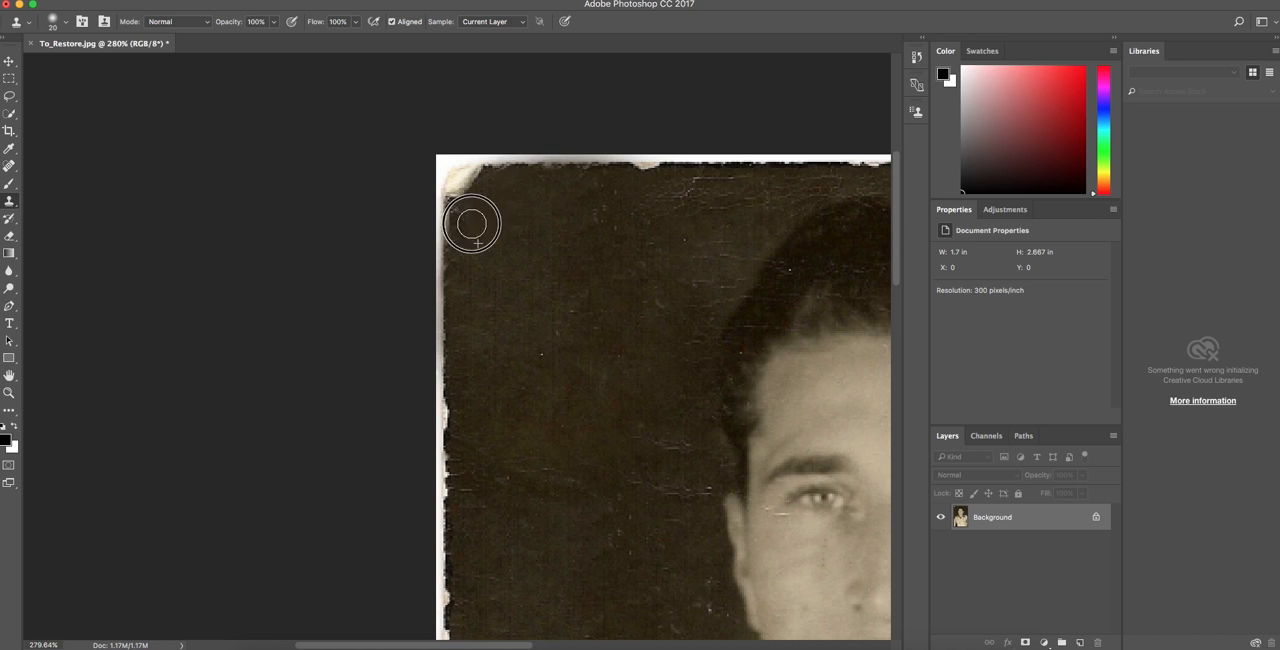
scroll(335, 241, right, 5)
scroll(390, 195, down, 5)
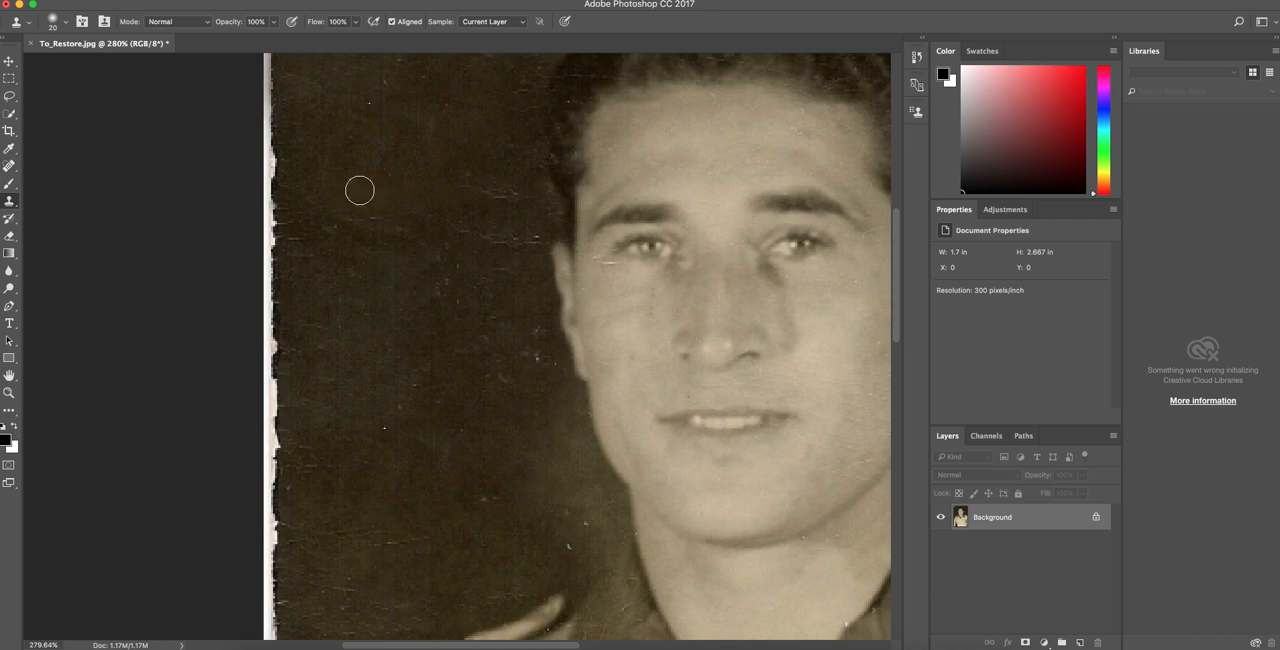
mouse_move(295, 216)
mouse_down()
mouse_move(304, 275)
mouse_move(320, 277)
mouse_move(372, 94)
mouse_up()
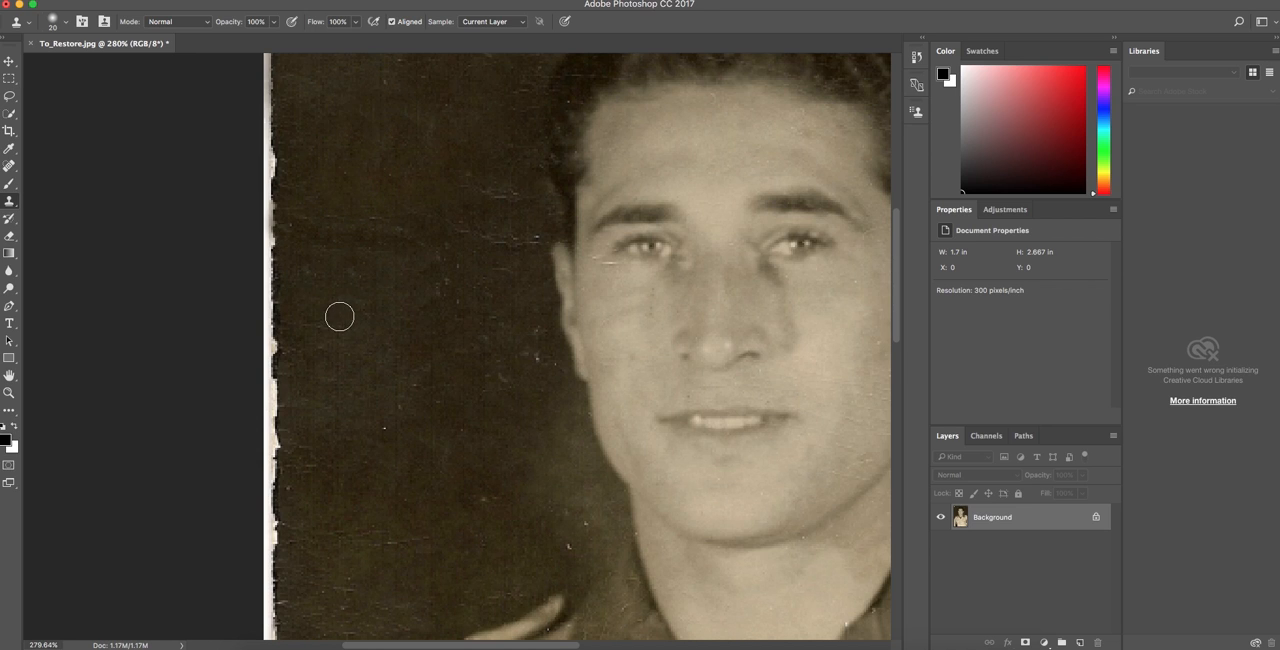
Clone clean background over the specks and creases beside the left jaw and above the left shoulder.
scroll(339, 317, down, 5)
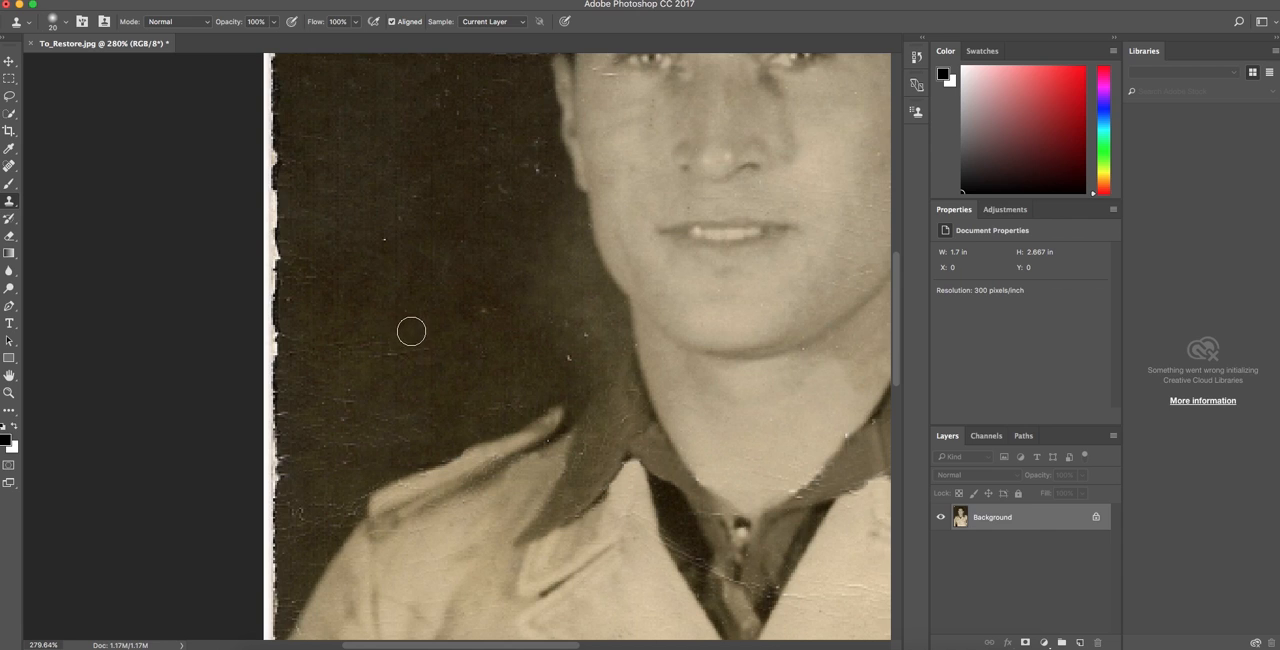
alt+click(471, 268)
mouse_move(545, 235)
mouse_down()
mouse_move(570, 213)
mouse_move(566, 243)
mouse_move(520, 261)
mouse_move(584, 262)
mouse_move(517, 293)
mouse_move(591, 275)
mouse_move(598, 287)
mouse_move(536, 330)
mouse_move(537, 348)
mouse_move(574, 314)
mouse_move(615, 307)
mouse_move(540, 354)
mouse_move(616, 335)
mouse_move(565, 362)
mouse_move(575, 387)
mouse_move(611, 334)
mouse_up()
alt+click(526, 352)
scroll(471, 337, down, 2)
scroll(471, 337, up, 3)
alt+click(527, 222)
drag(576, 271, 611, 333)
scroll(592, 347, right, 3)
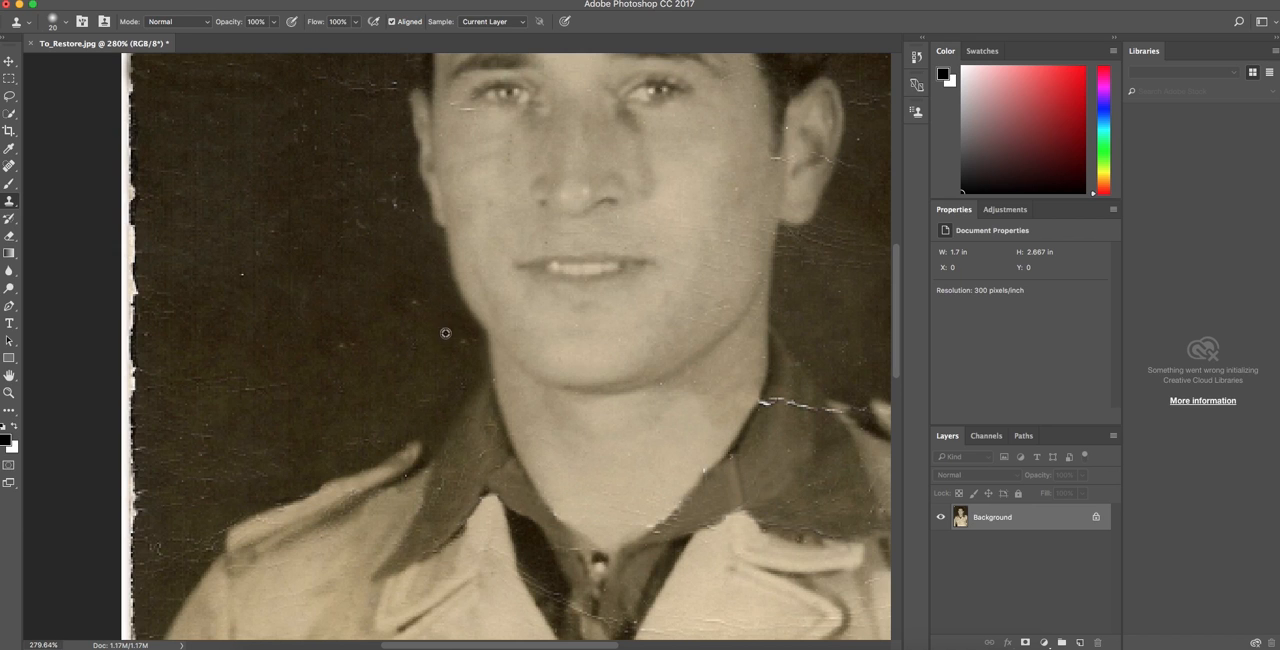
Reduce the clone brush to 7 px and clone out the crack across the top of the right collar and the right shoulder.
scroll(445, 333, down, 10)
scroll(453, 322, up, 5)
scroll(528, 314, up, 4)
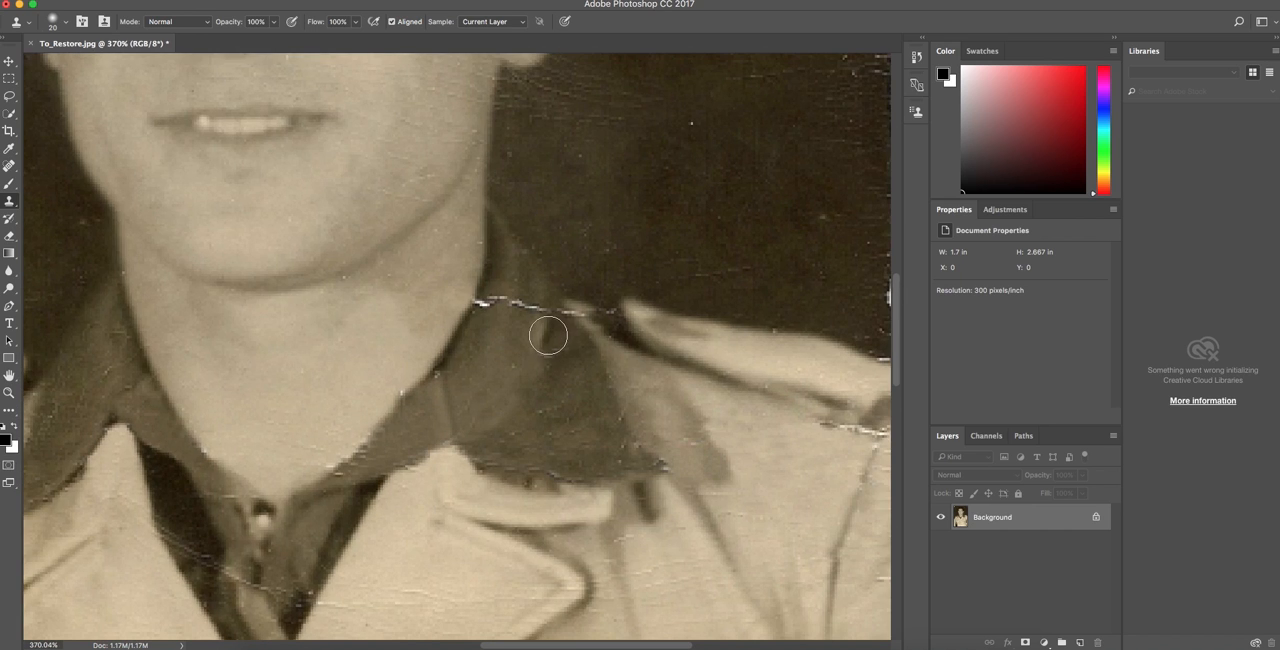
alt+click(555, 334)
mouse_move(546, 310)
mouse_down()
mouse_move(500, 307)
mouse_move(512, 278)
mouse_move(487, 304)
mouse_up()
key([)
key([)
key([)
alt+click(539, 305)
alt+click(471, 316)
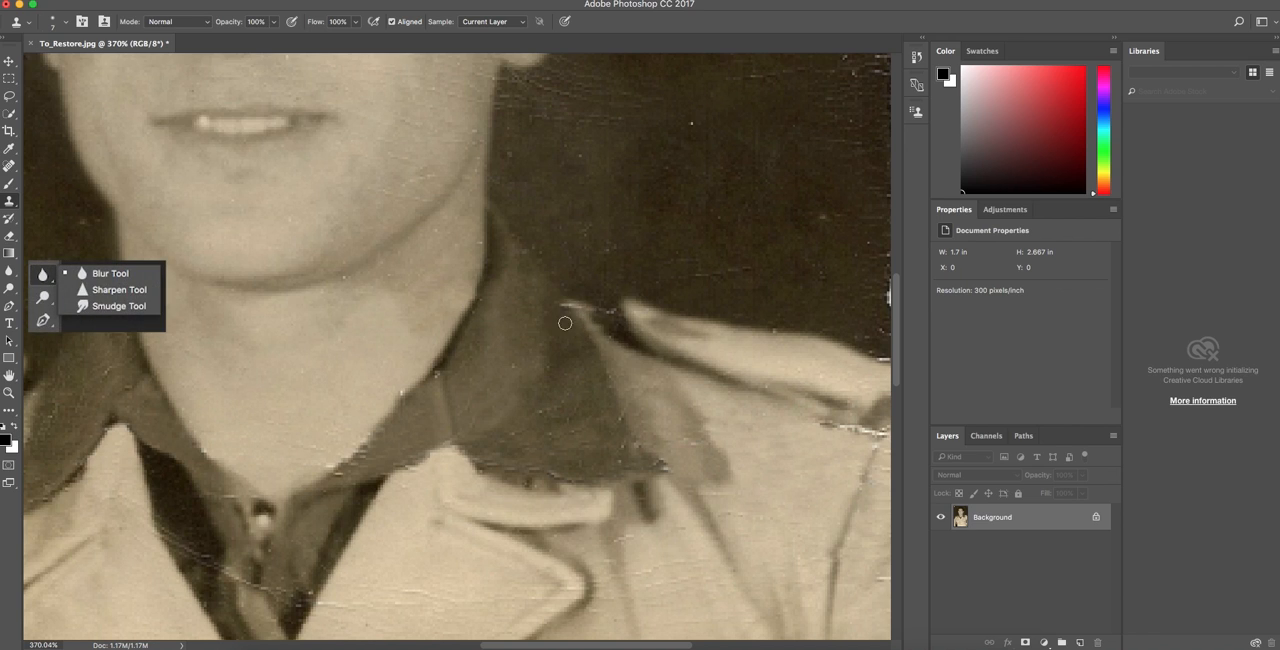
scroll(567, 310, right, 5)
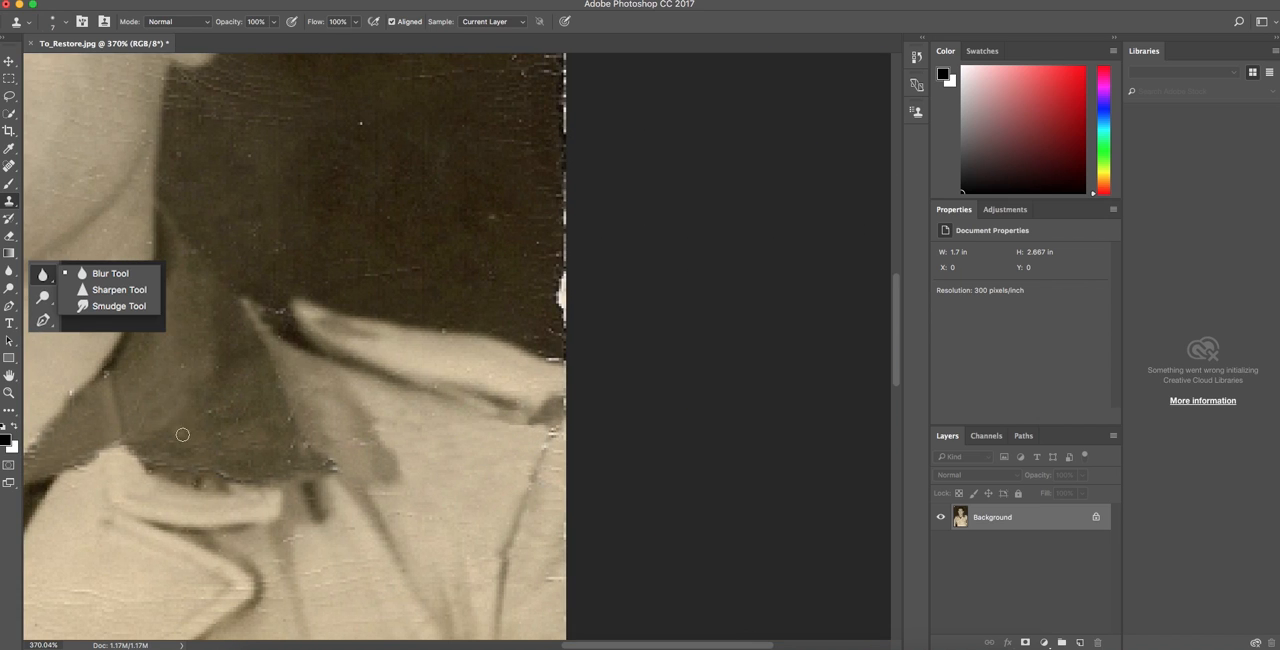
Switch to the Blur tool and soften the retouched fabric of the right collar.
scroll(330, 435, up, 3)
scroll(311, 415, down, 10)
scroll(408, 416, up, 5)
scroll(481, 417, right, 3)
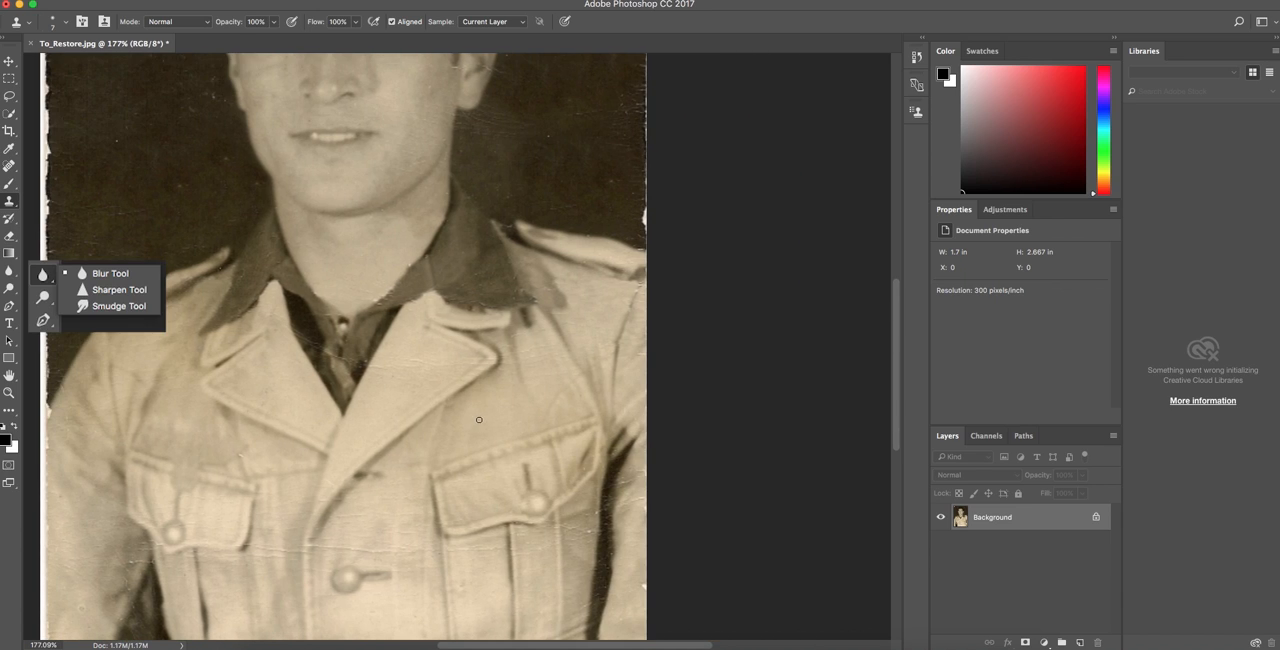
click(12, 273)
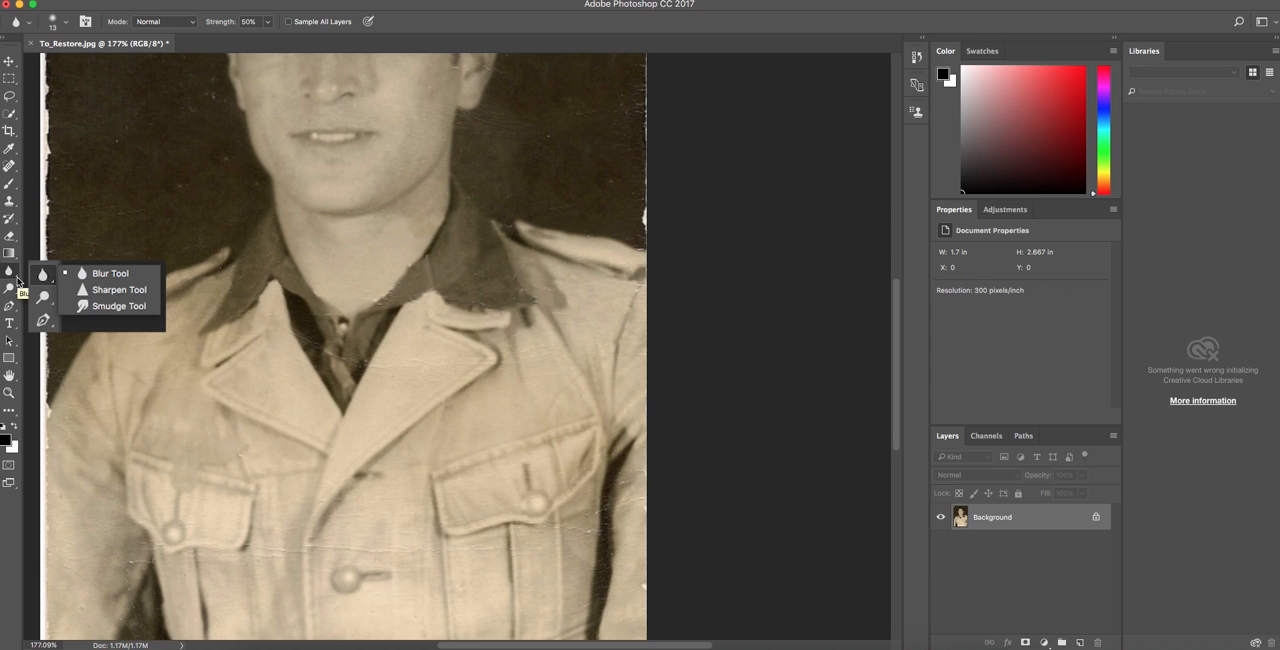
click(17, 278)
mouse_move(479, 275)
mouse_down()
mouse_move(467, 279)
mouse_move(483, 279)
mouse_up()
Return to the Clone Stamp tool and clone out the white scratch below the left eye and marks along the left cheek edge.
scroll(480, 297, up, 5)
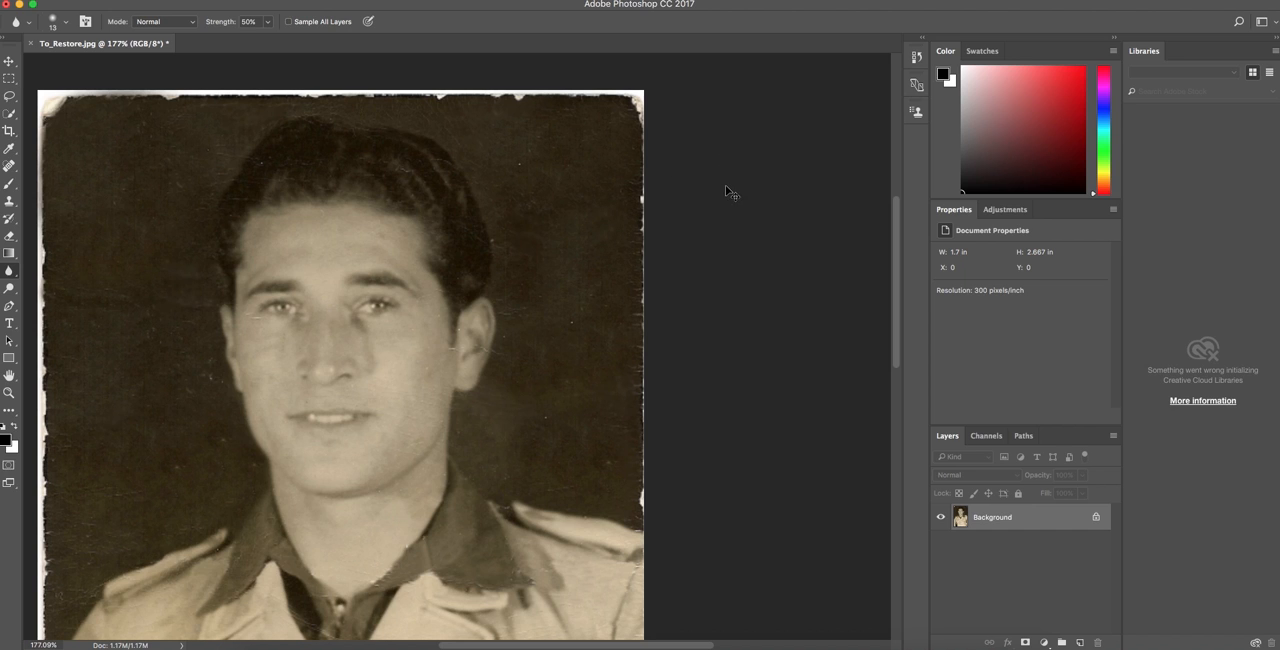
scroll(594, 342, down, 5)
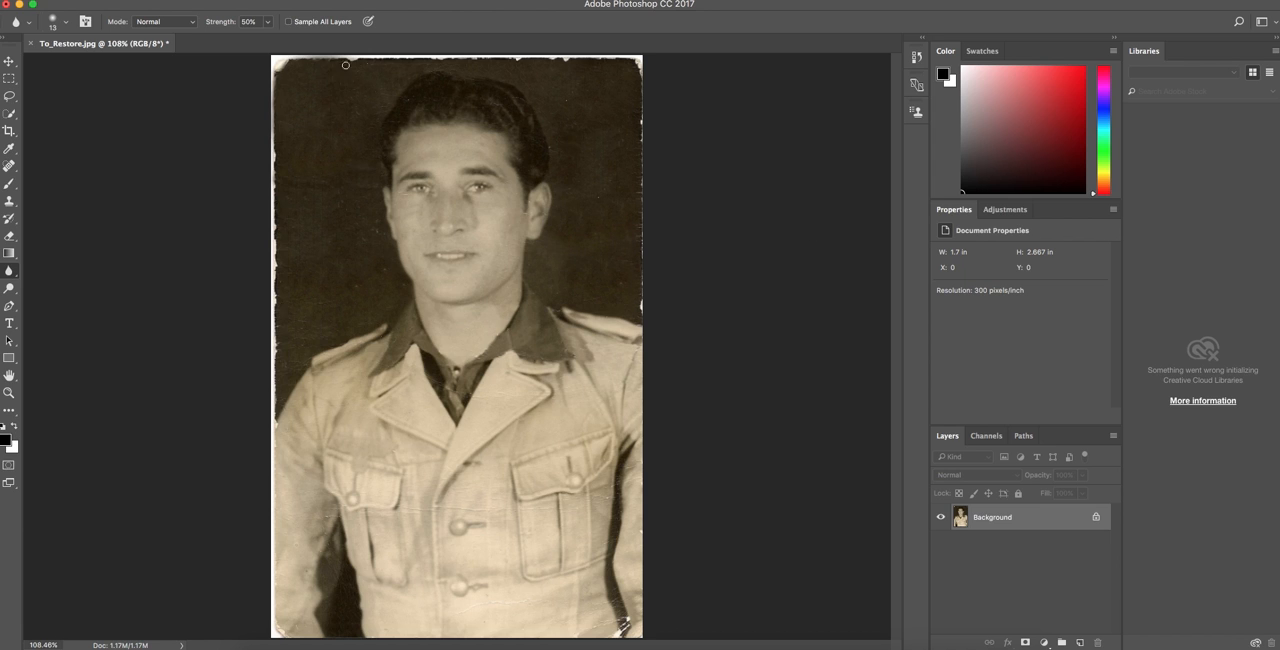
scroll(388, 205, up, 8)
scroll(408, 194, down, 3)
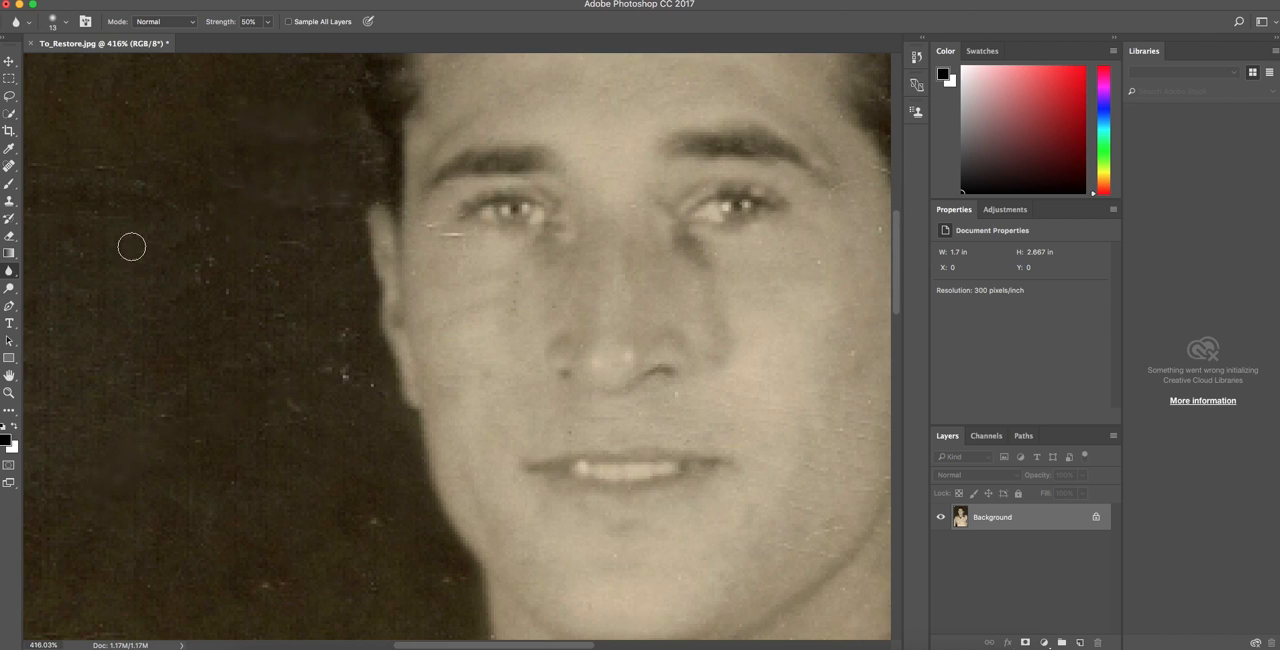
key(s)
alt+click(458, 242)
drag(463, 235, 442, 234)
alt+click(432, 231)
click(432, 227)
alt+click(417, 298)
drag(415, 300, 413, 270)
scroll(805, 348, left, 2)
scroll(795, 325, right, 5)
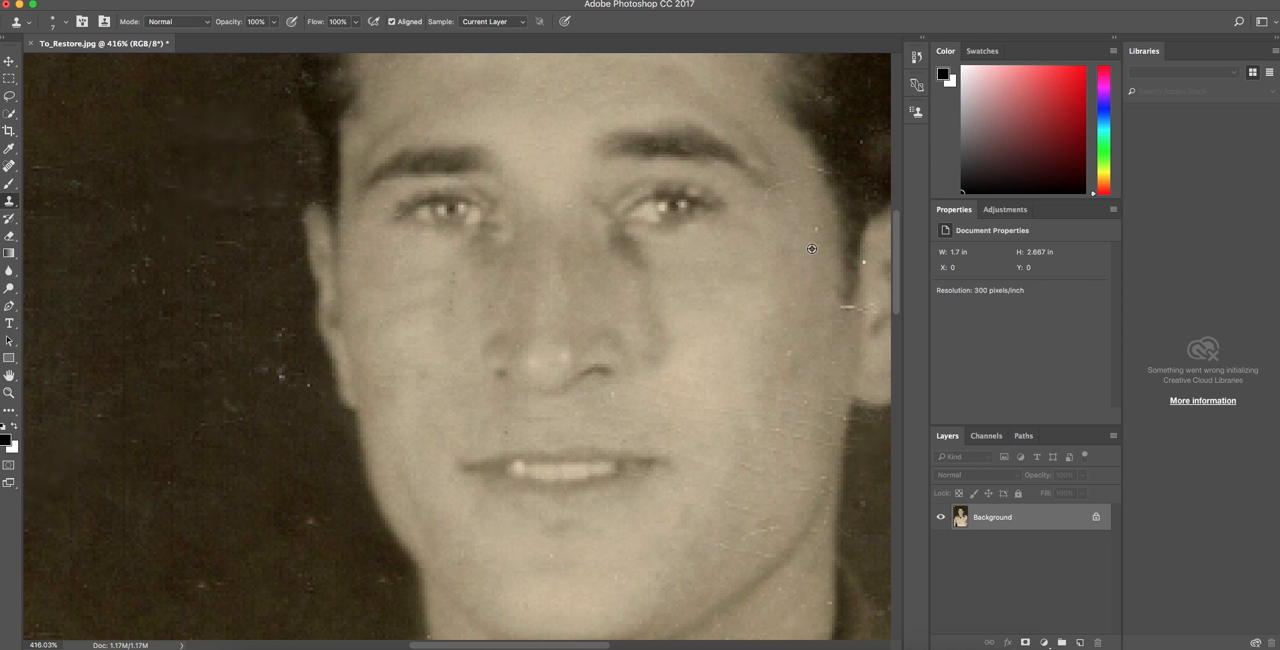
Switch to the Spot Healing Brush, reduce it to 9 px, and heal the marks on the neck, cheek and beside the right ear.
scroll(764, 400, down, 10)
scroll(764, 390, right, 6)
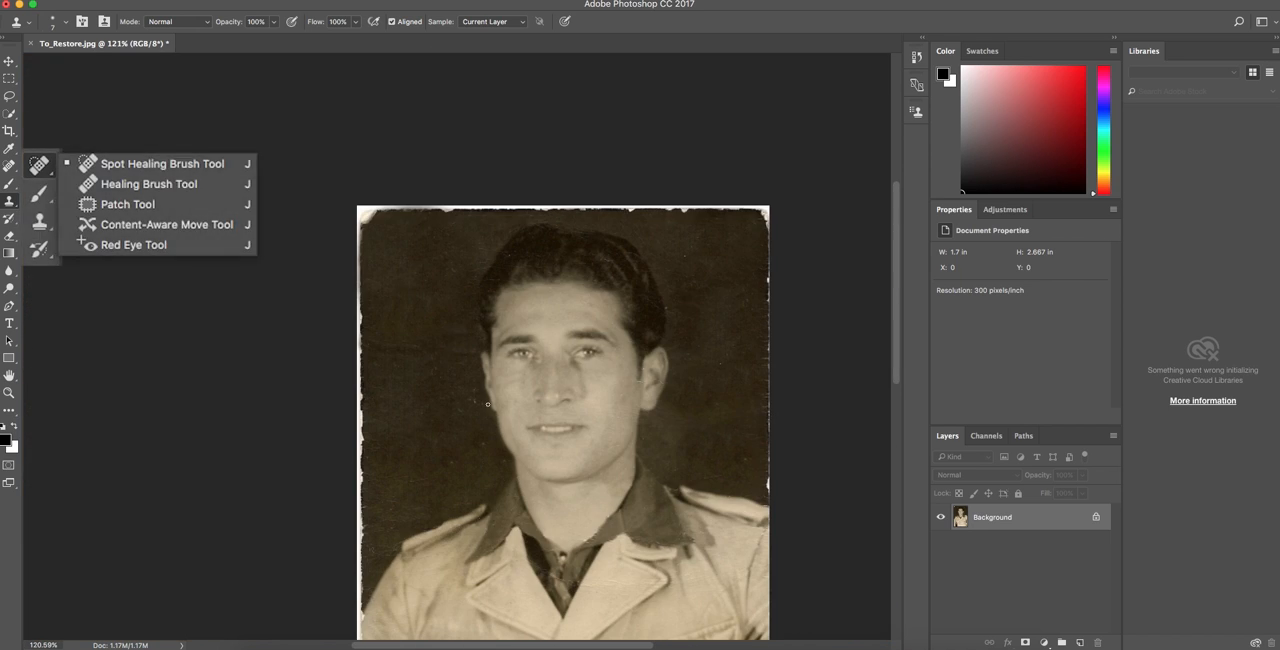
click(14, 239)
click(10, 166)
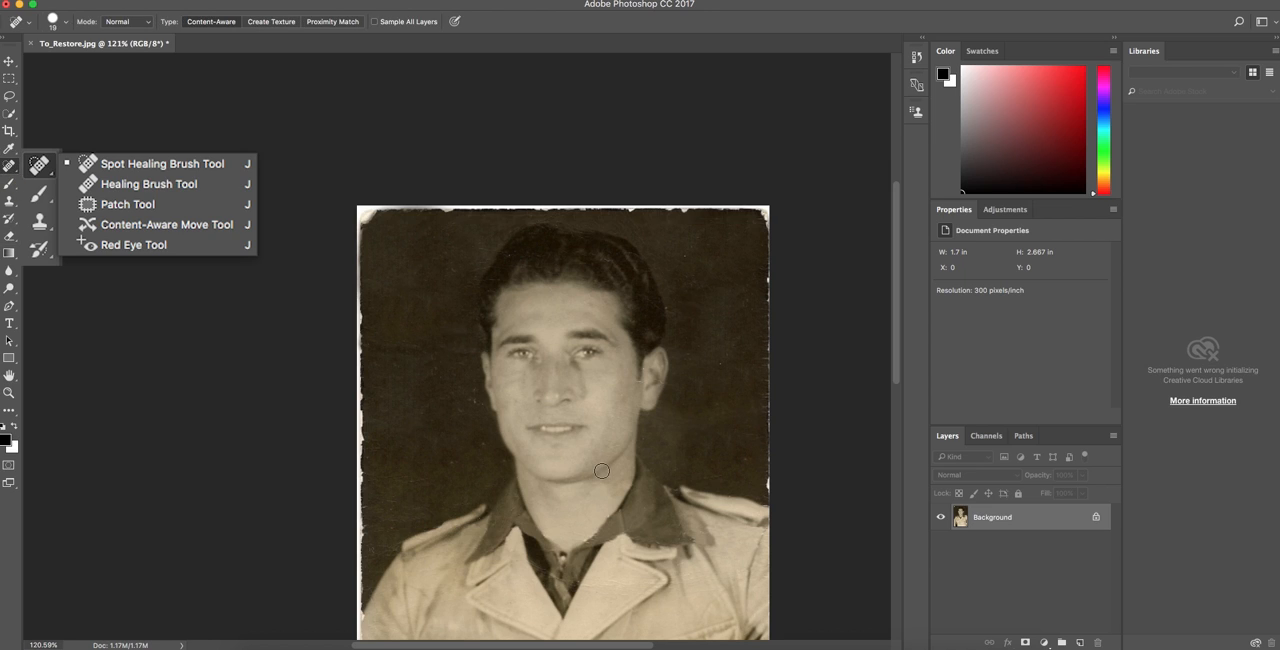
scroll(617, 458, up, 5)
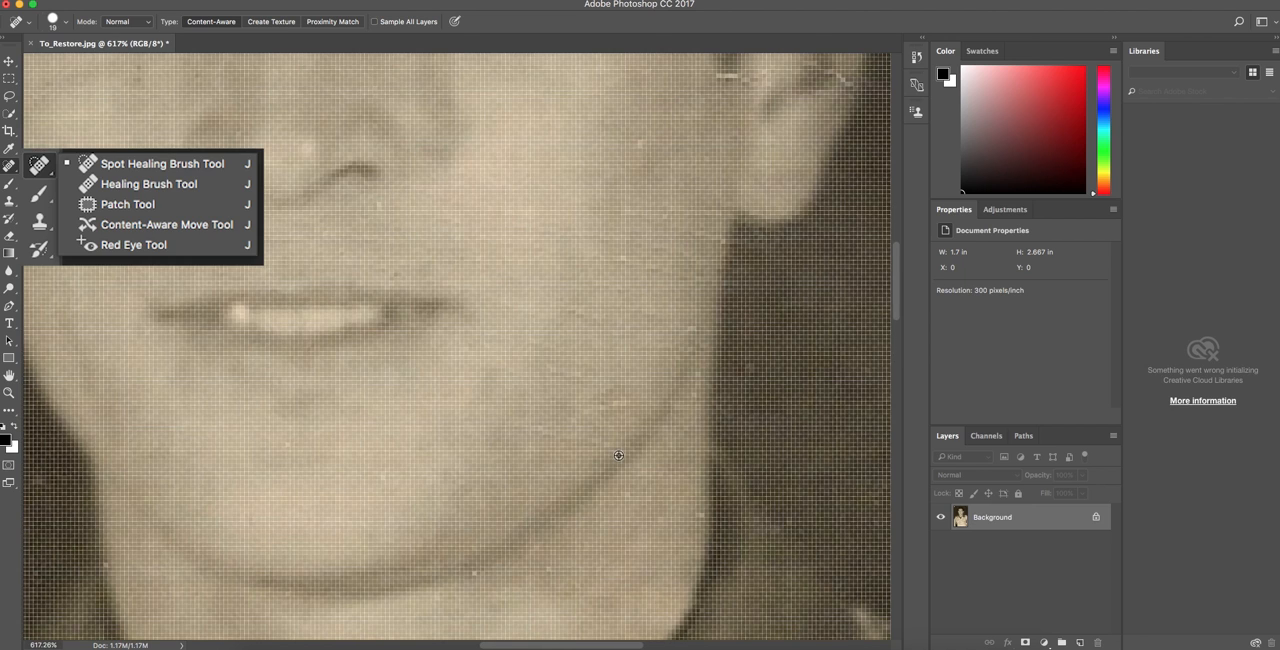
scroll(620, 454, down, 1)
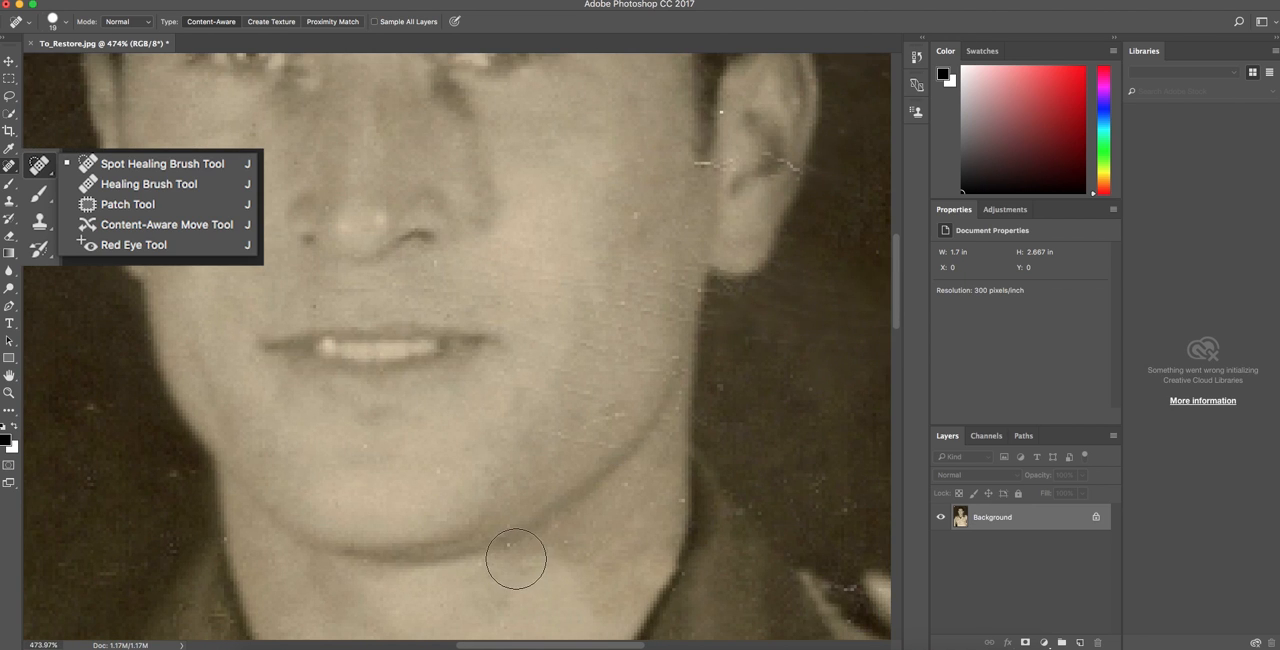
key([)
key([)
key([)
click(566, 546)
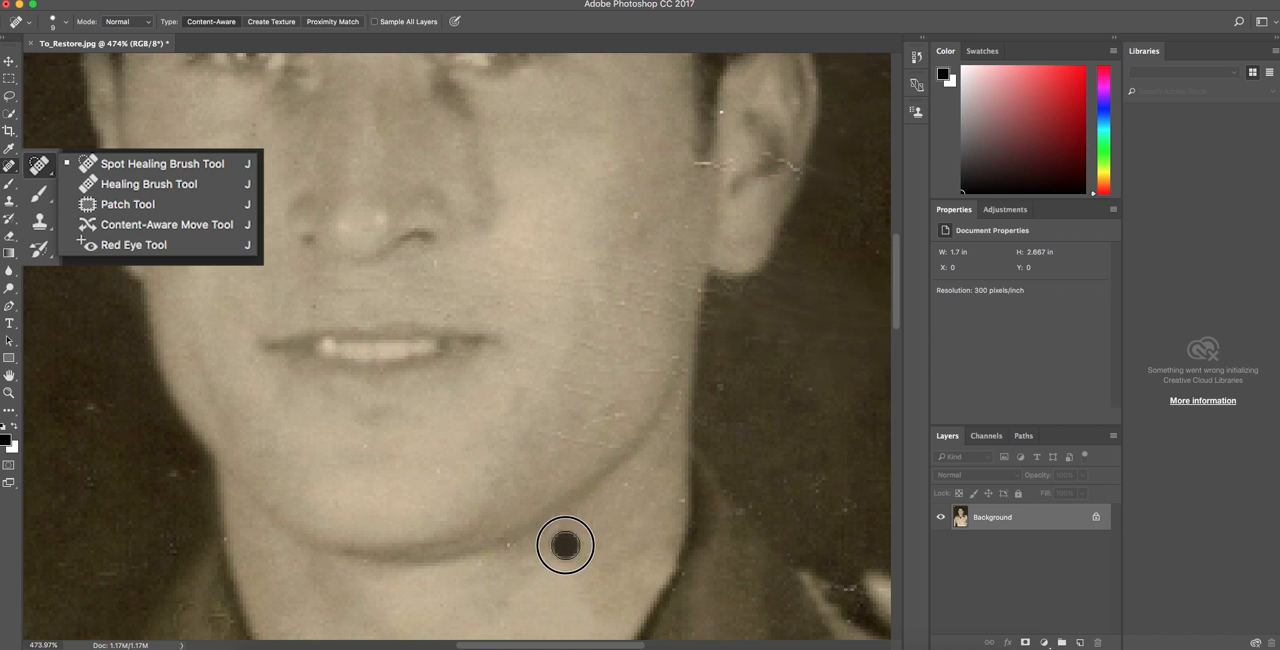
click(638, 217)
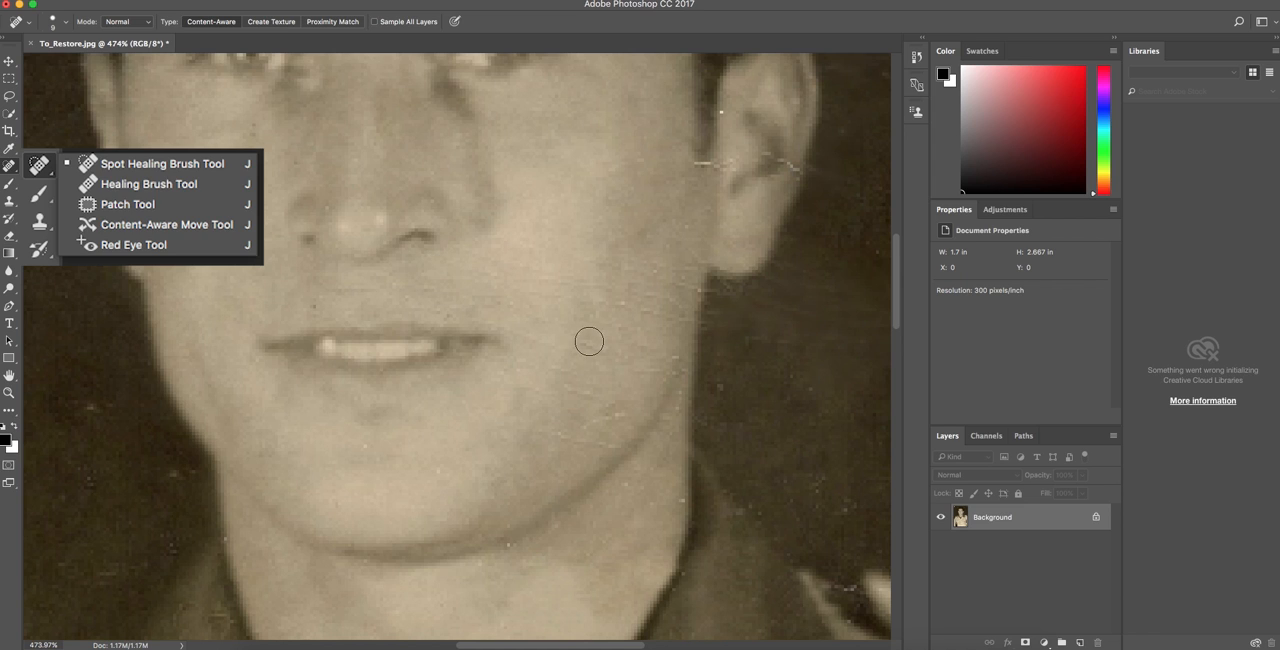
scroll(594, 334, up, 5)
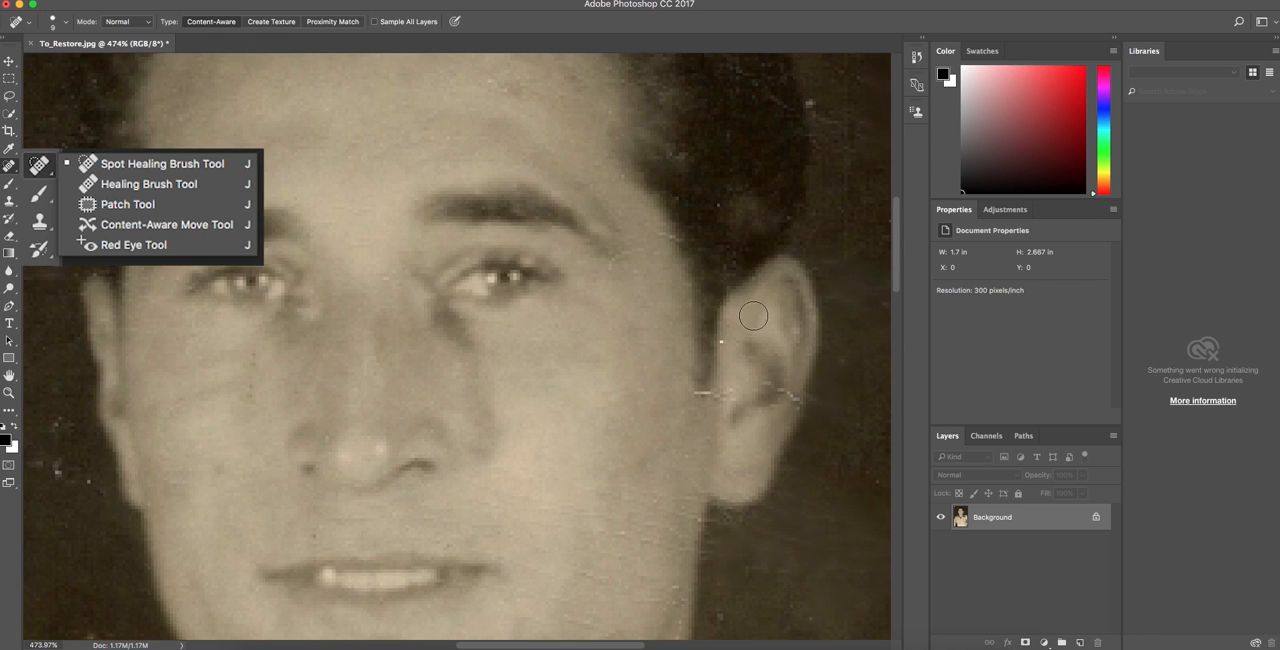
click(730, 343)
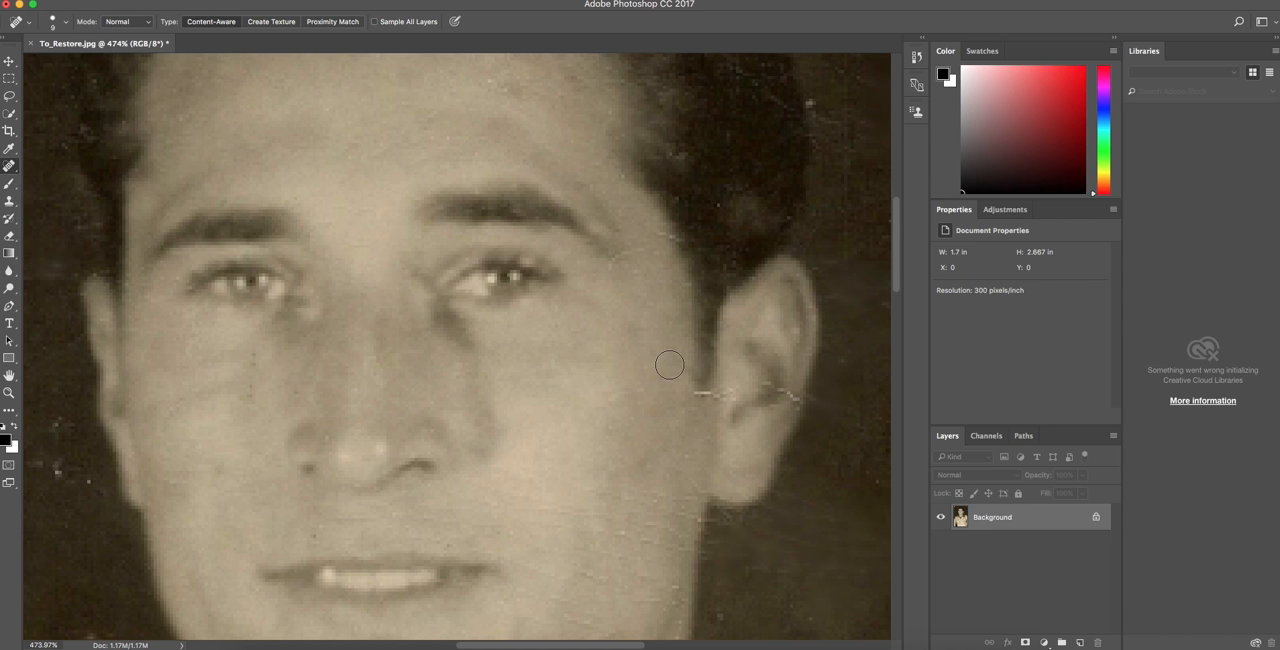
Heal the small blemishes across the forehead and the scratch in front of the right ear.
scroll(665, 358, up, 2)
click(490, 177)
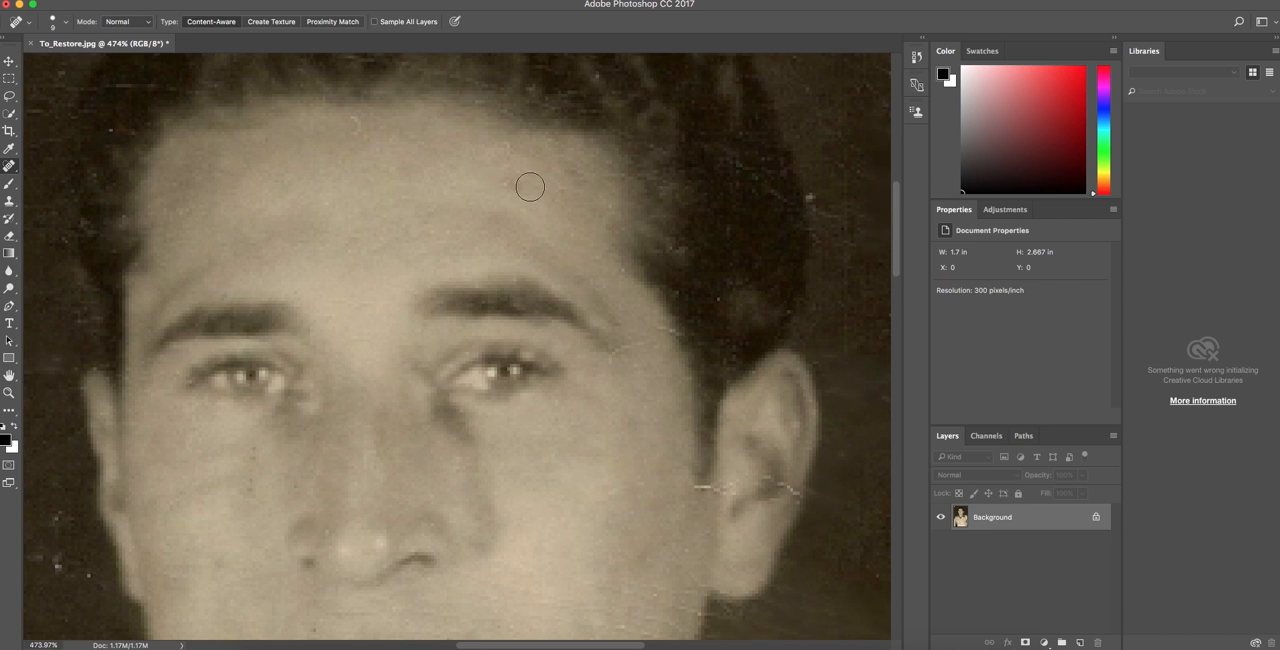
click(500, 182)
click(360, 129)
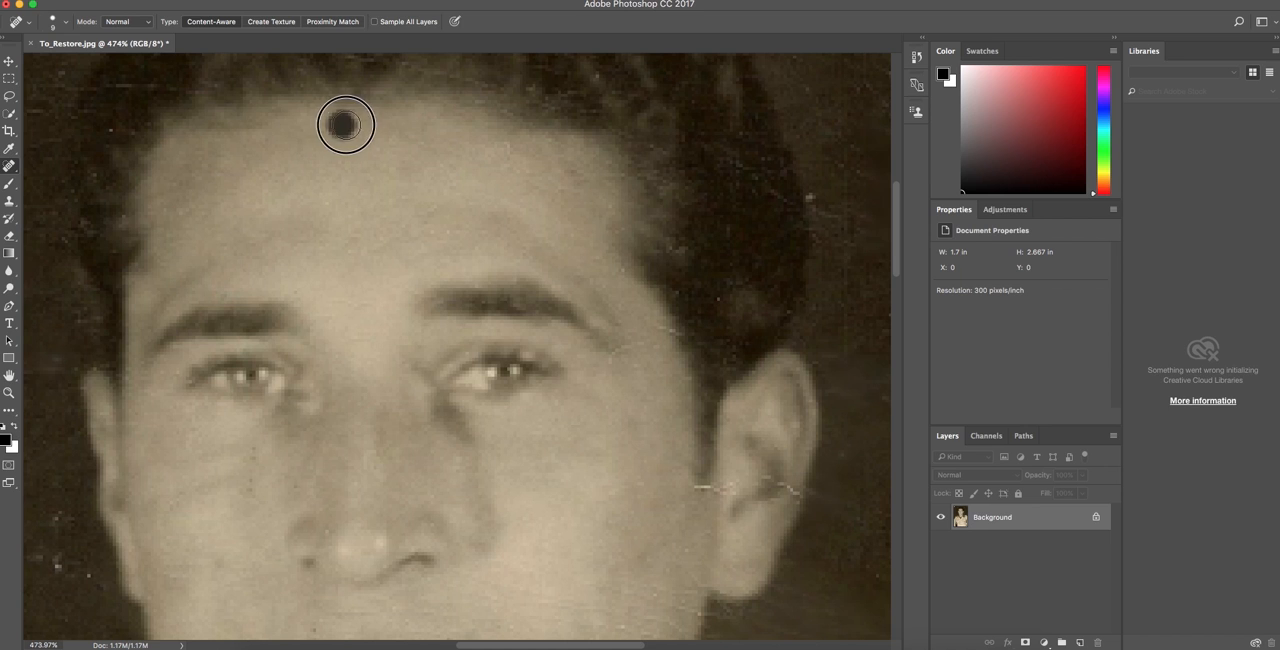
scroll(644, 485, down, 7)
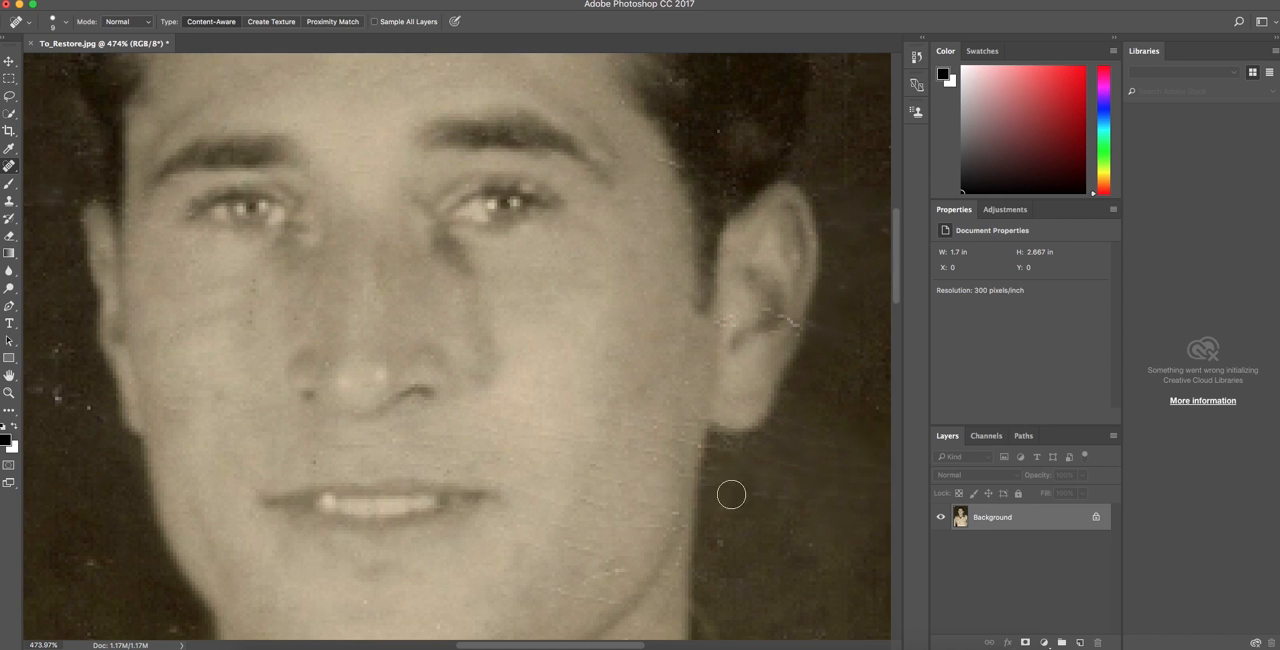
Soften the cheek and jaw skin with the Blur tool and heal the remaining specks on the face with the Spot Healing Brush.
key(r)
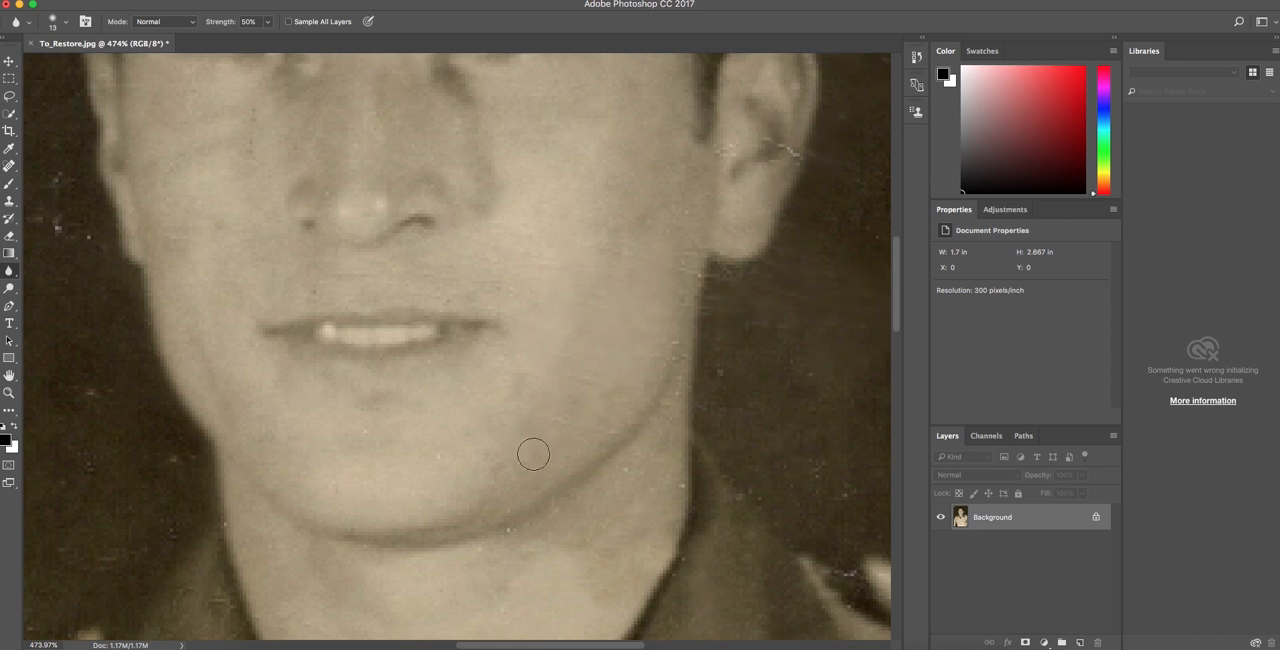
scroll(700, 350, up, 4)
key(s)
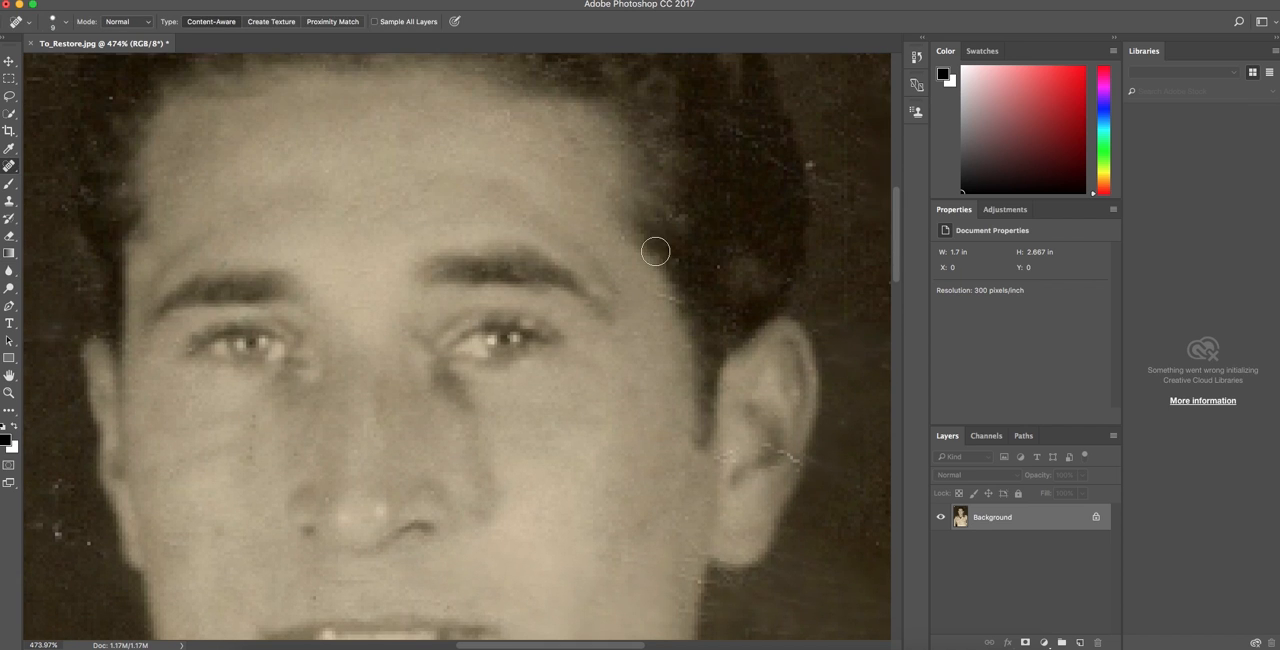
scroll(327, 393, down, 8)
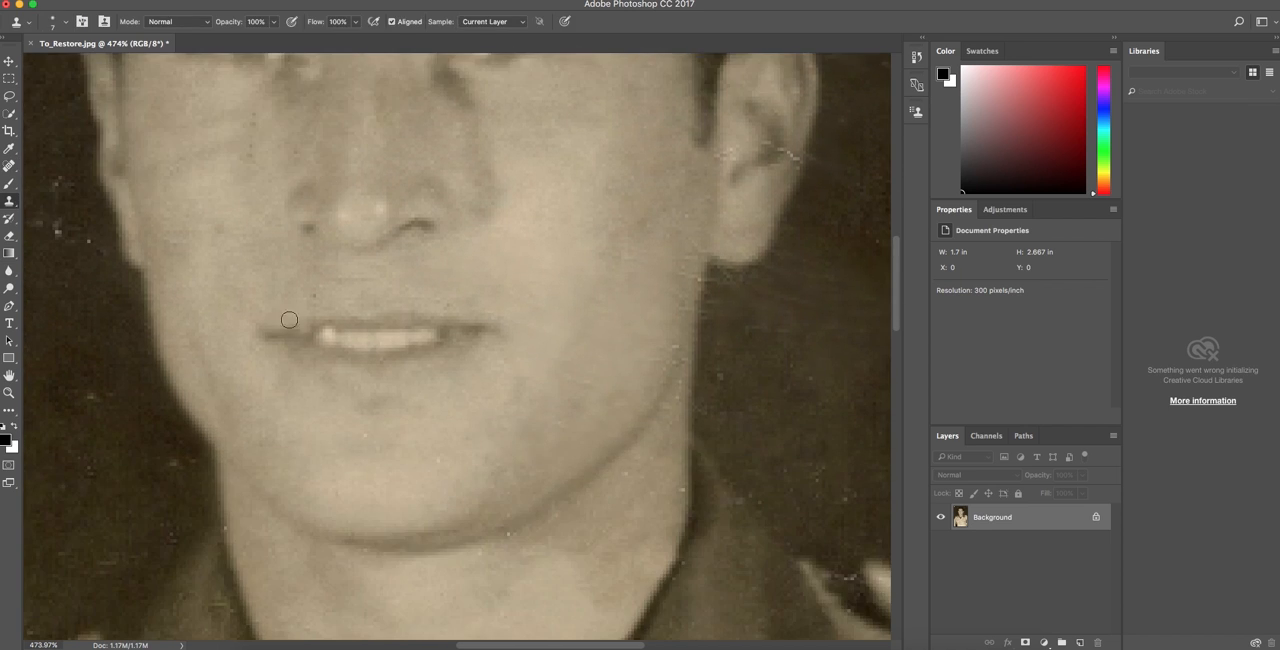
key(j)
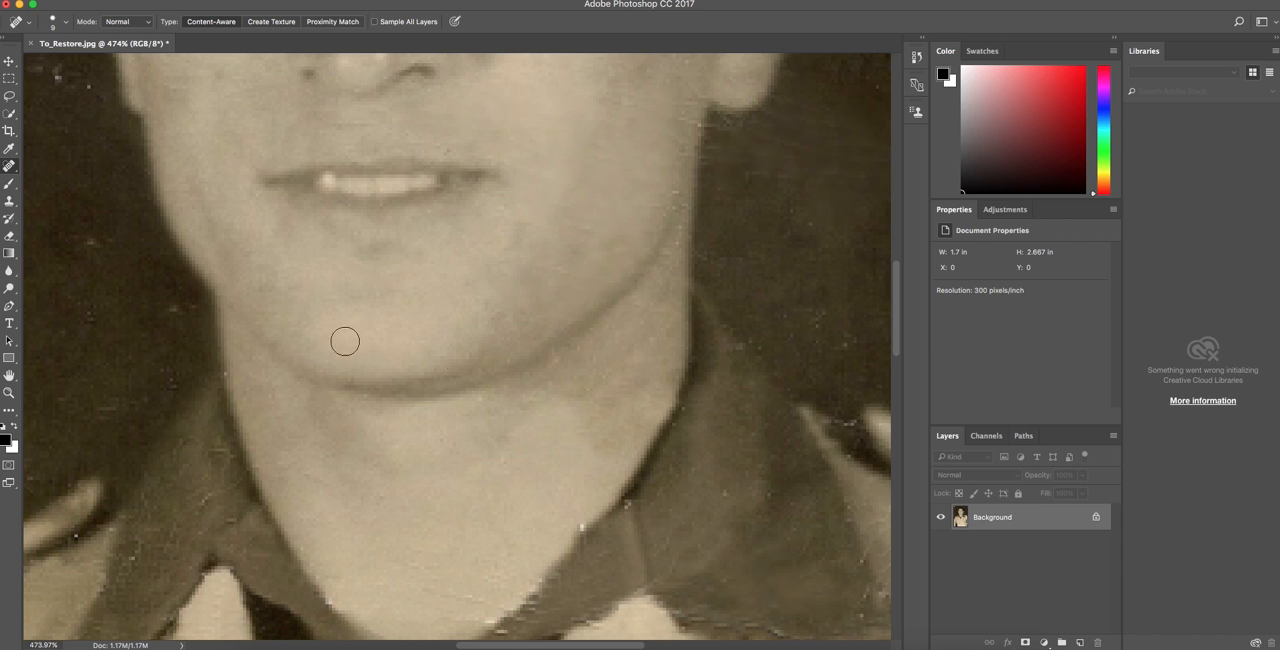
scroll(437, 378, left, 6)
drag(434, 91, 371, 69)
scroll(209, 389, up, 3)
key(super+0)
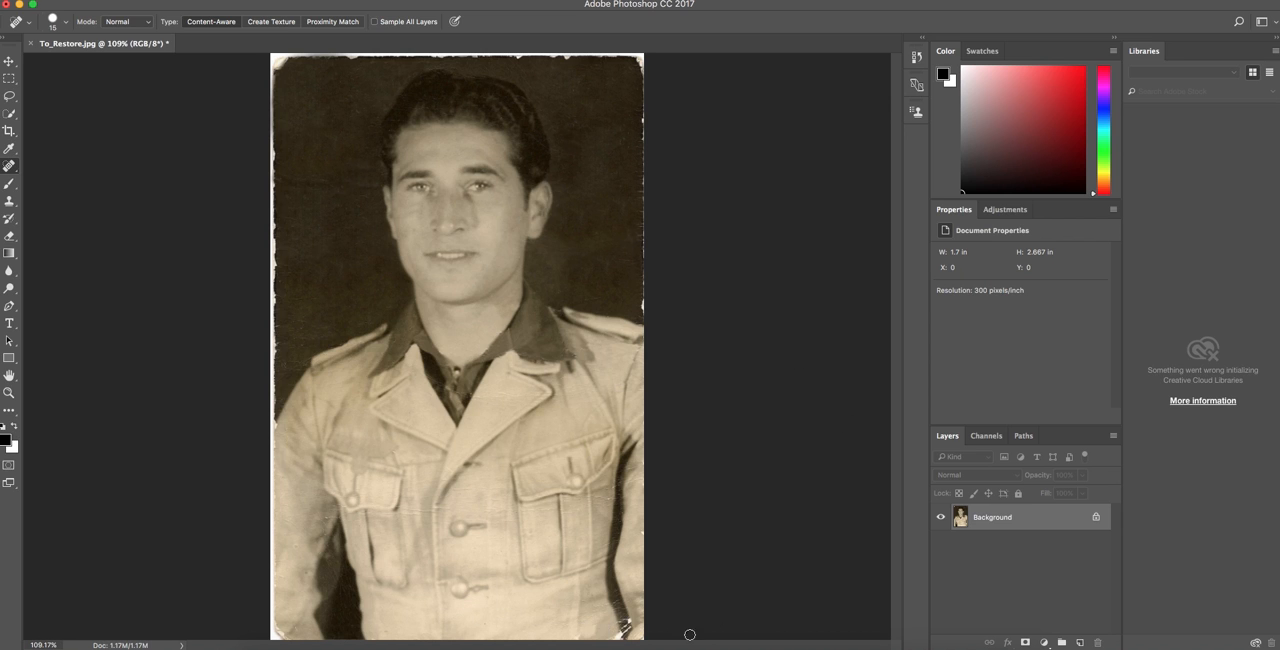
Clone out the white scratches at the jacket's lower right corner with the 15 px Clone Stamp tool.
scroll(637, 600, up, 5)
scroll(637, 600, down, 4)
key(s)
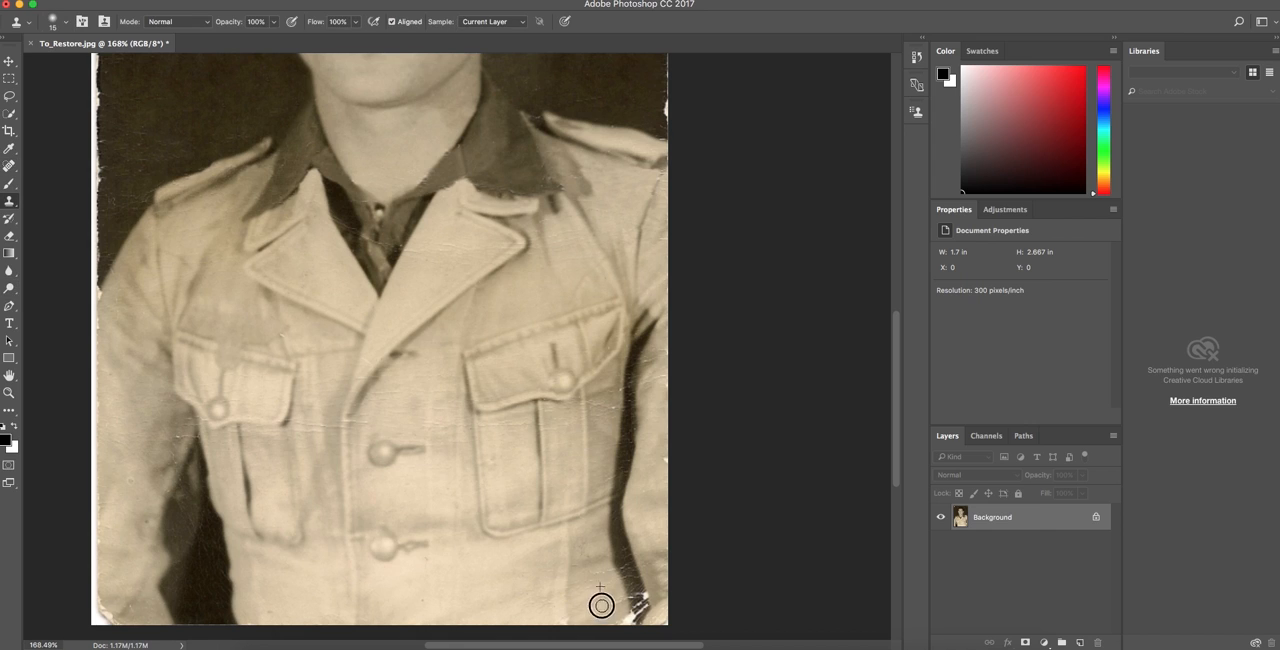
mouse_move(599, 605)
mouse_down()
mouse_move(600, 571)
mouse_move(641, 605)
mouse_up()
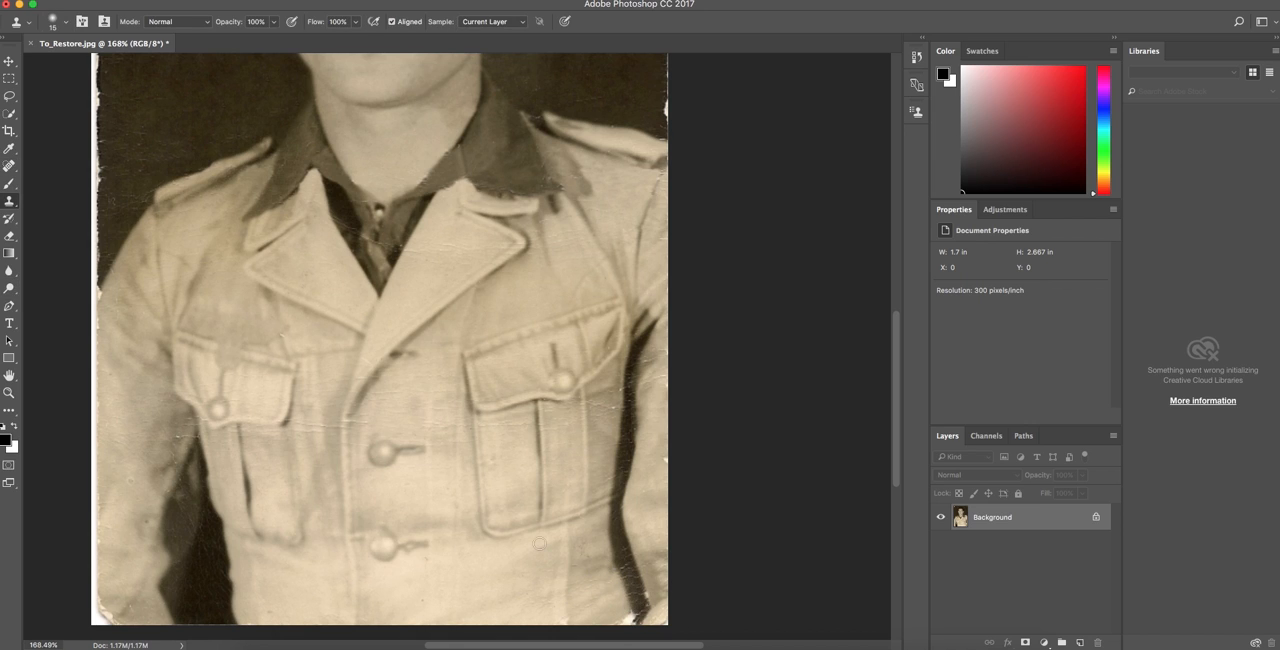
Heal the crease and scratches across the jacket front and pockets with the 15 px Spot Healing Brush.
key(j)
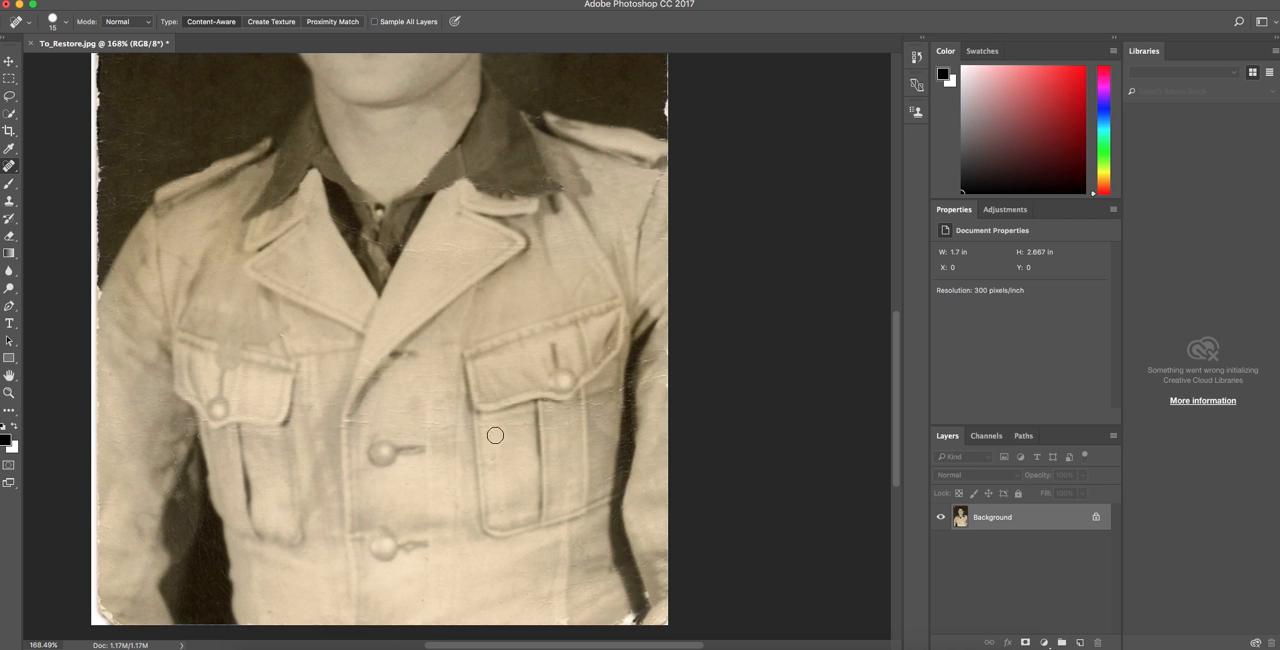
scroll(582, 446, down, 10)
scroll(580, 420, up, 9)
scroll(572, 424, down, 4)
scroll(520, 435, up, 6)
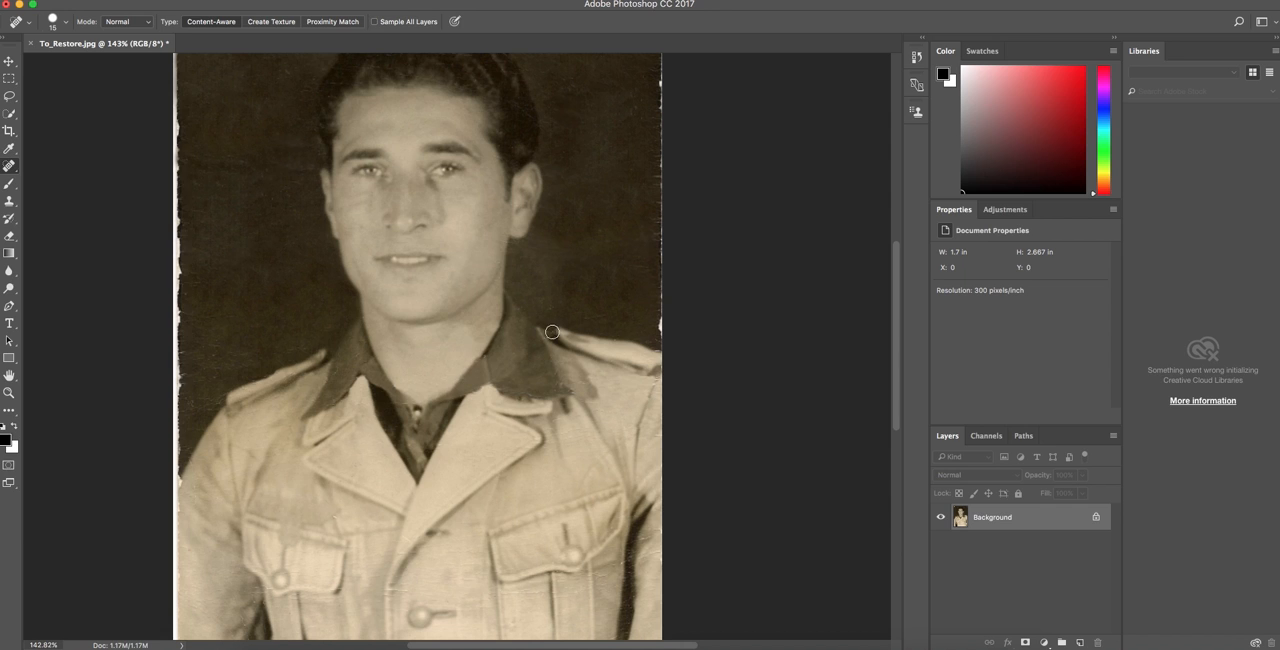
scroll(600, 350, down, 5)
drag(275, 499, 275, 500)
scroll(229, 214, up, 7)
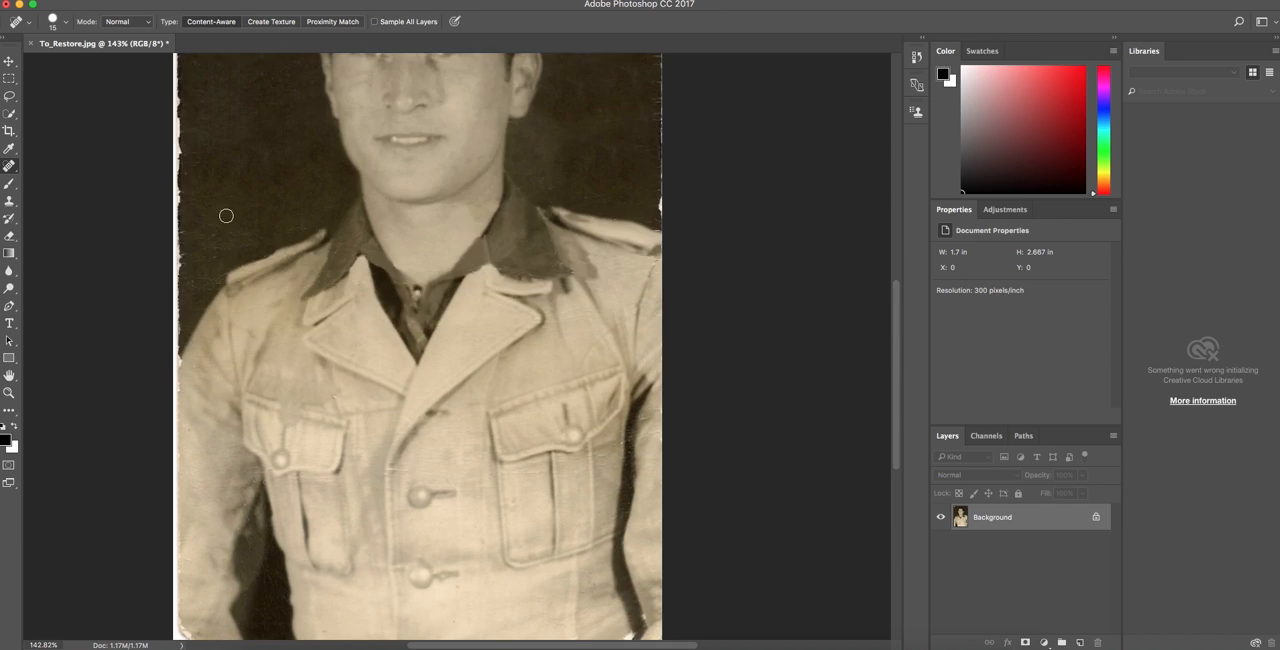
Duplicate the Background layer within To_Restore.jpg, keeping the suggested layer name.
scroll(366, 284, up, 4)
scroll(500, 350, down, 7)
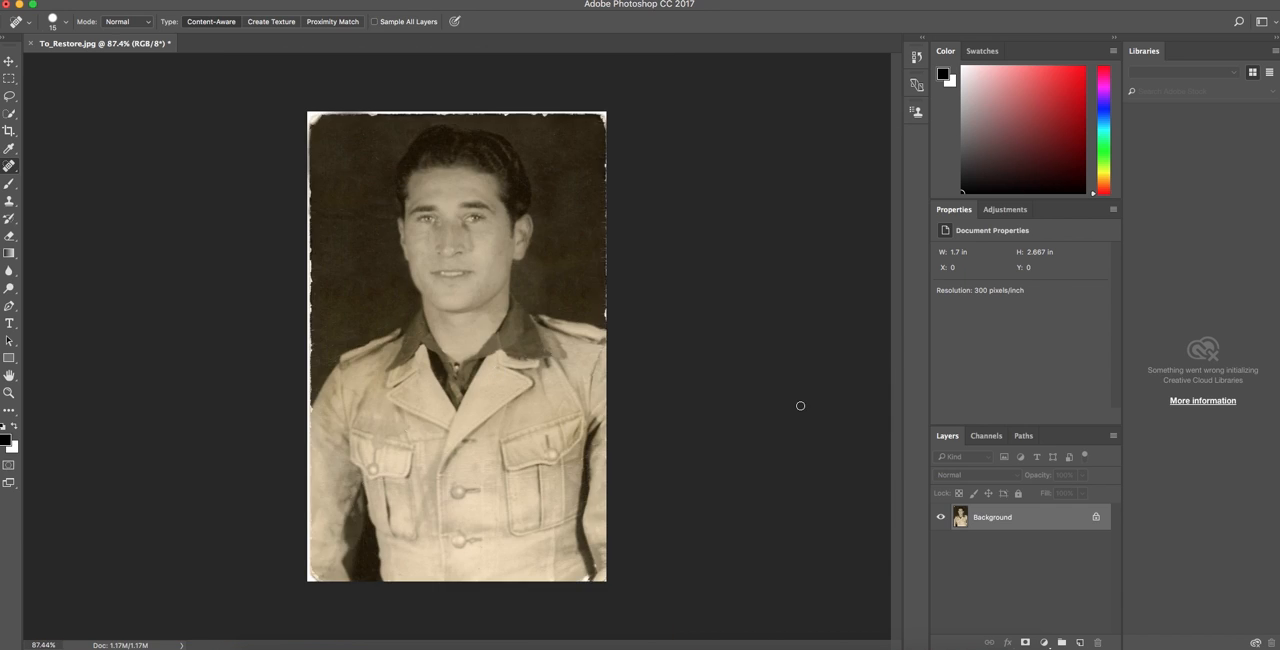
right_click(1035, 521)
click(1067, 507)
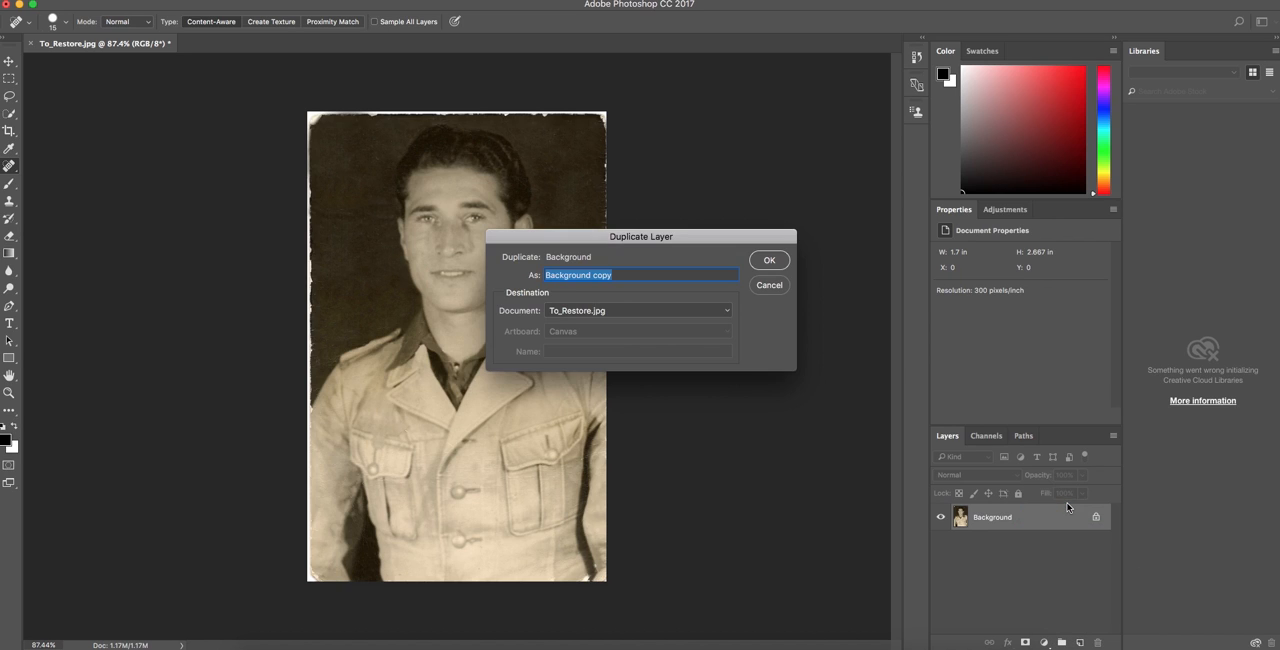
click(769, 261)
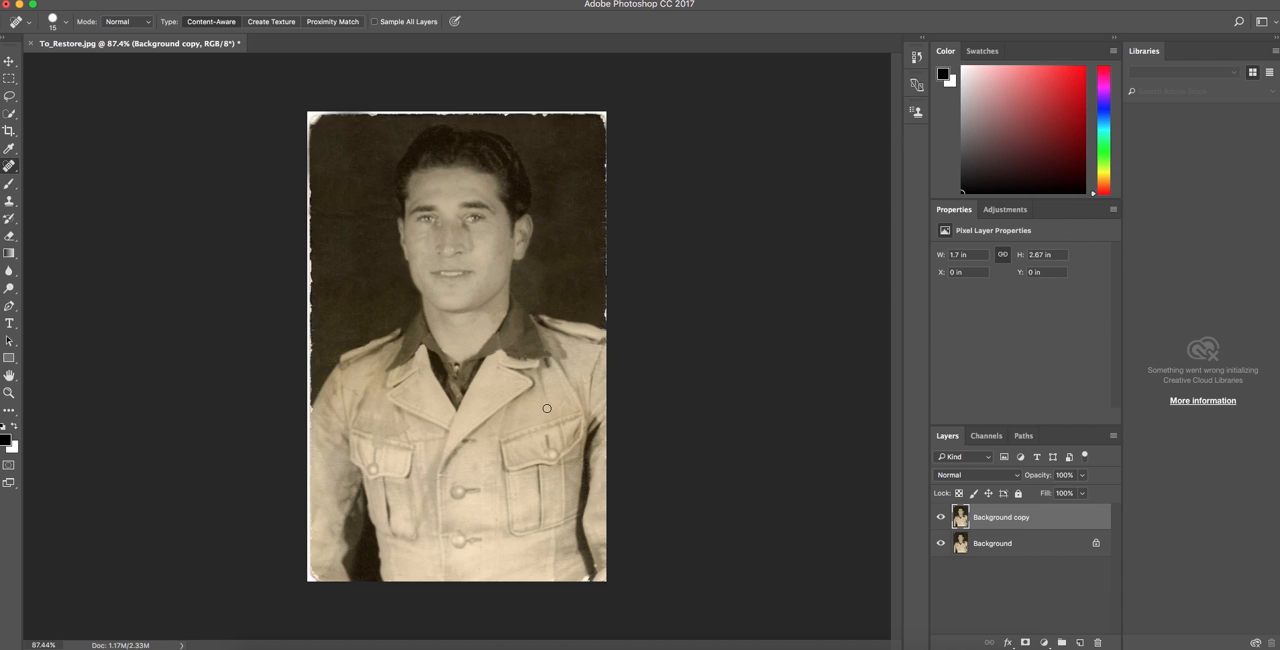
Select the whole light jacket on the duplicate layer with the 30 px Quick Selection tool.
drag(8, 115, 8, 116)
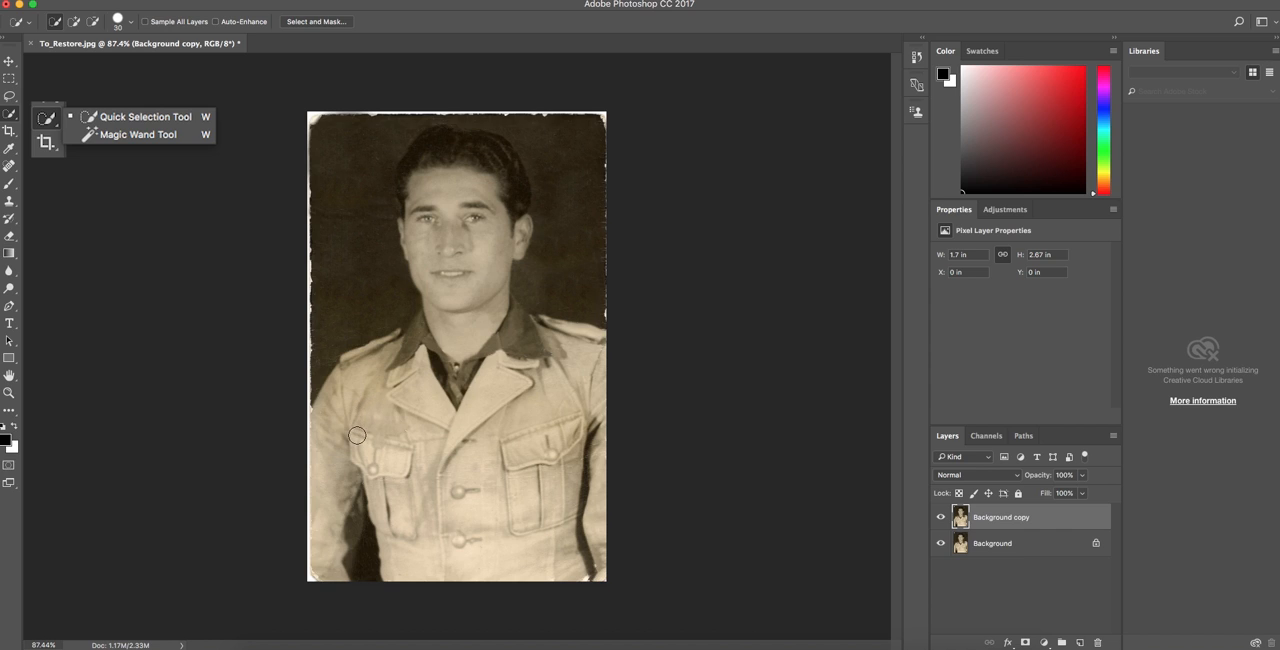
mouse_move(346, 463)
mouse_down()
mouse_move(337, 486)
mouse_move(363, 380)
mouse_move(406, 557)
mouse_up()
mouse_move(491, 566)
mouse_down()
mouse_move(514, 571)
mouse_move(489, 395)
mouse_move(568, 385)
mouse_move(543, 324)
mouse_move(555, 330)
mouse_up()
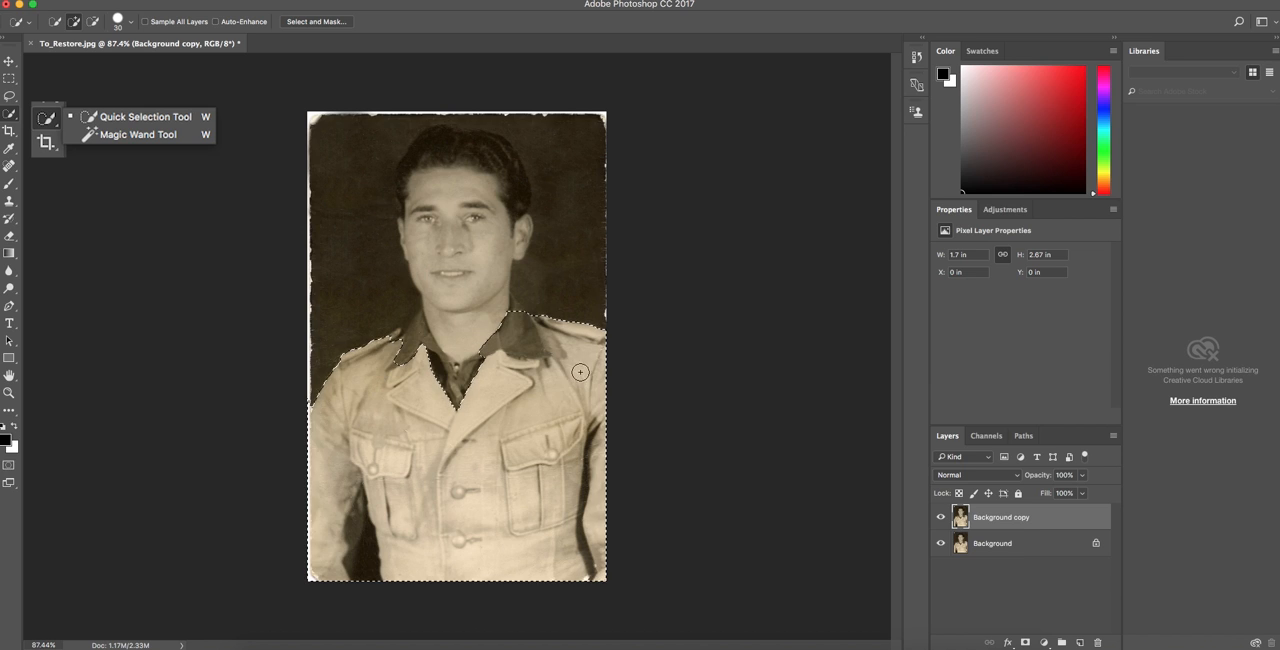
click(419, 371)
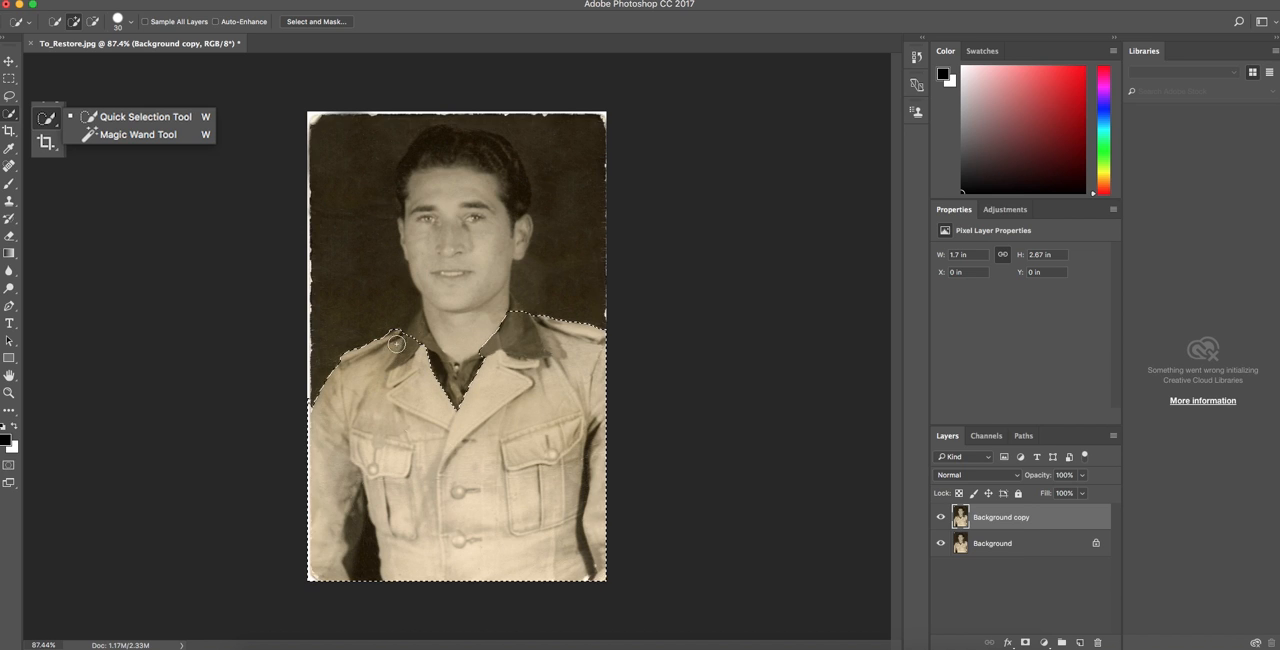
Reduce the Quick Selection brush to 4 px and remove the left dark collar from the jacket selection.
scroll(403, 395, up, 5)
key(bracketleft)
key(bracketleft)
key(bracketleft)
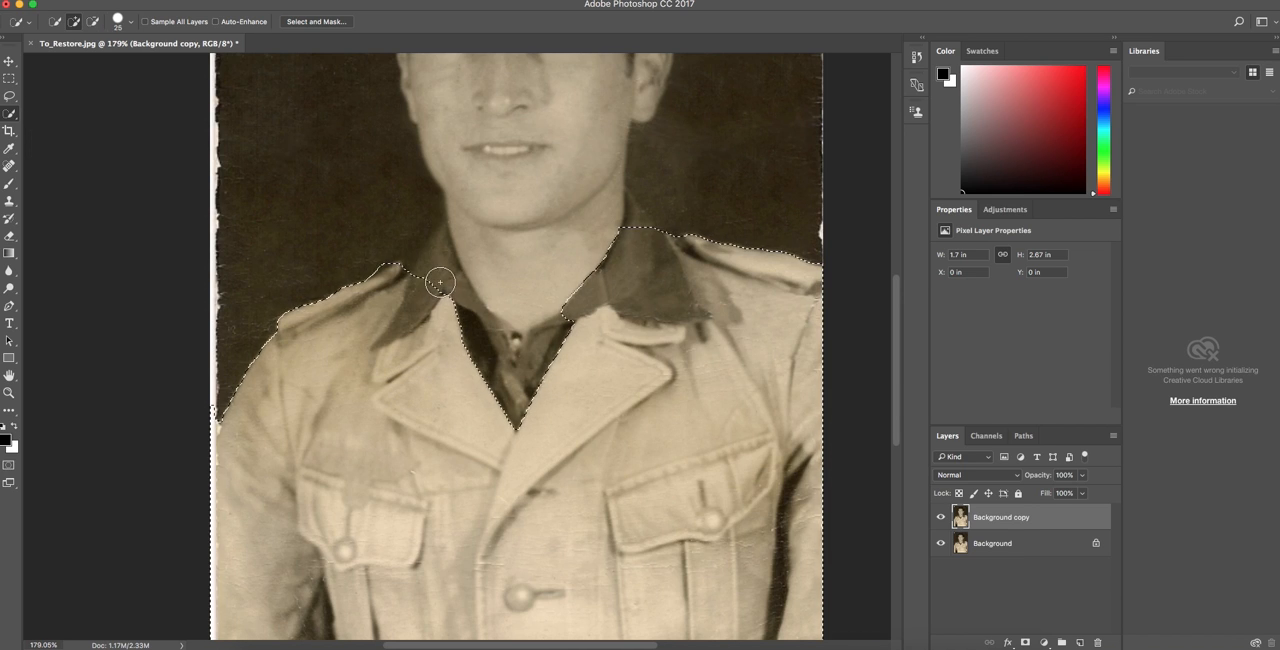
key(bracketleft)
key(bracketleft)
key(bracketleft)
key(bracketleft)
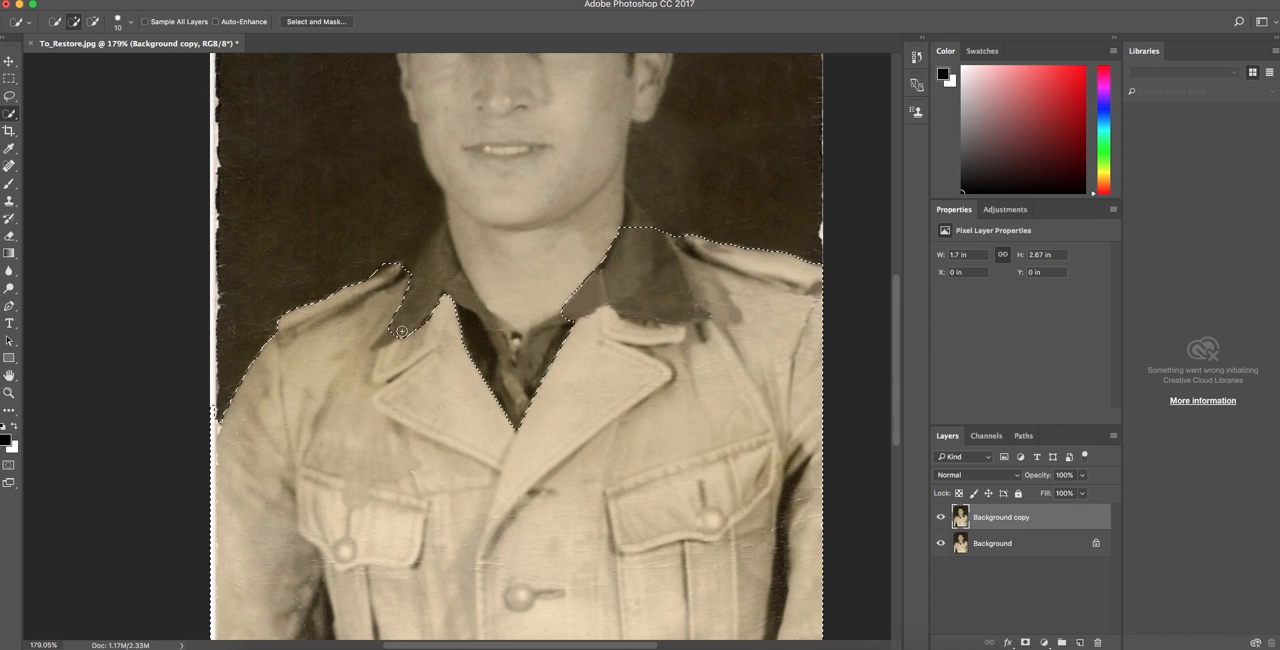
key(bracketleft)
key(bracketleft)
key(bracketleft)
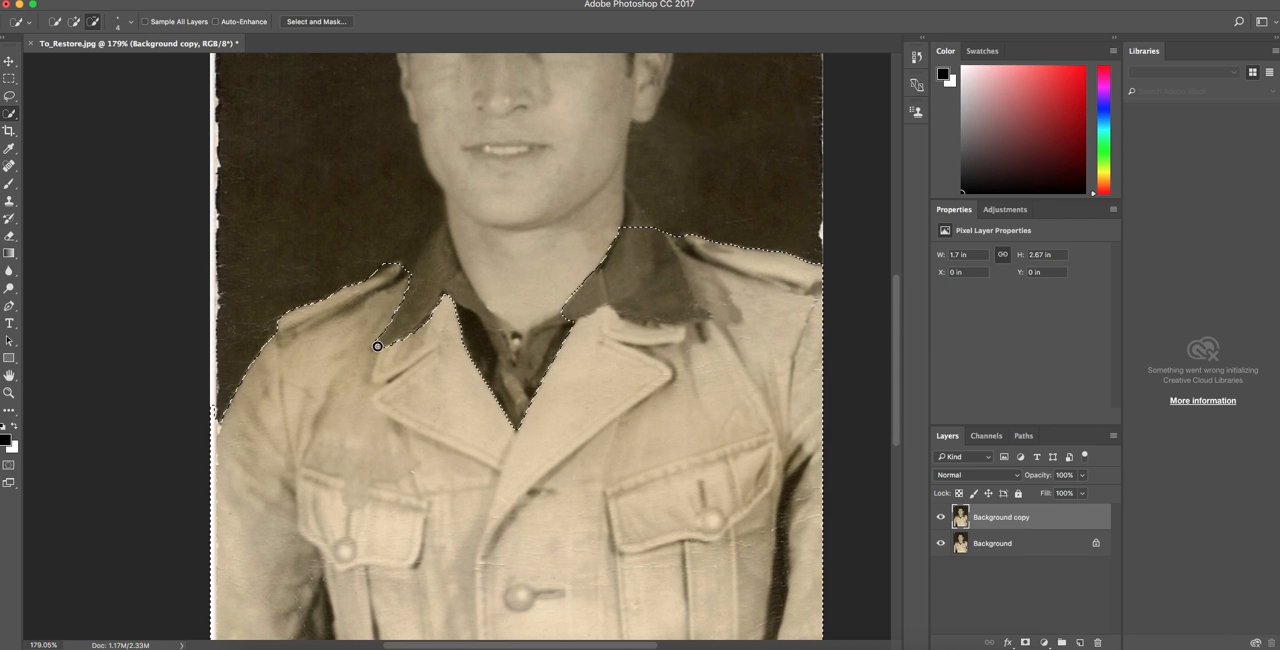
key(alt)
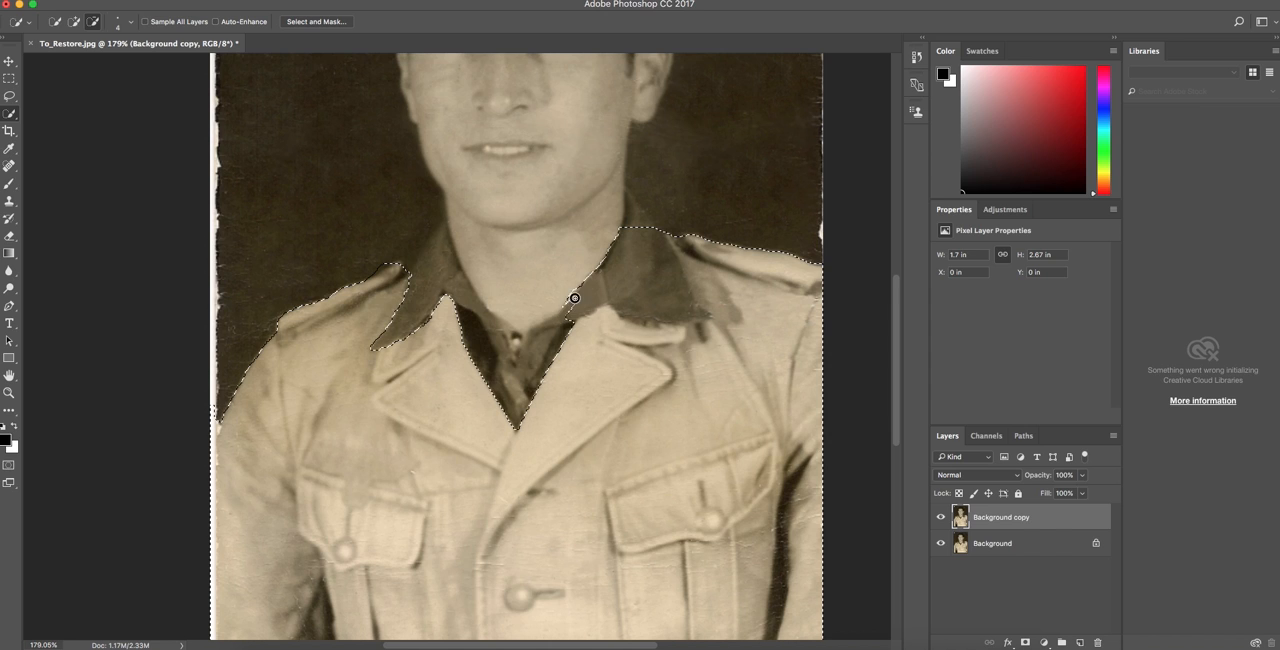
Subtract the right dark collar from the jacket selection and tidy the selection edge at the left shoulder strap's tip.
key(alt)
drag(603, 282, 638, 231)
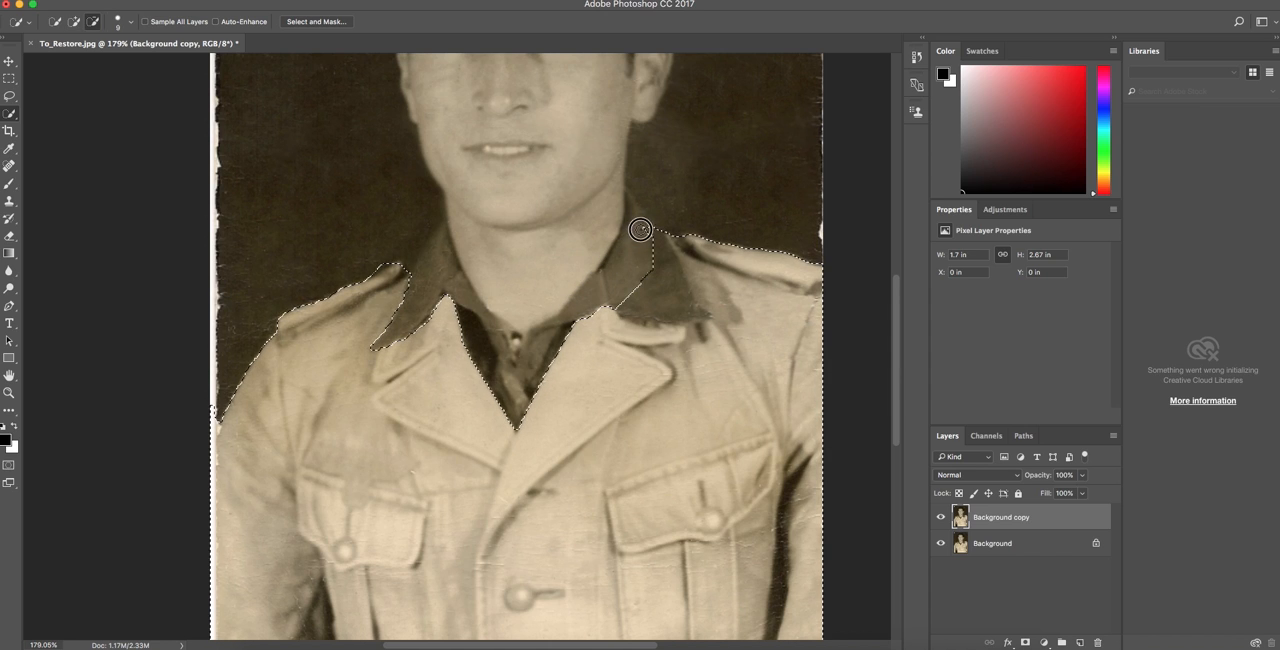
mouse_move(651, 306)
mouse_down()
mouse_move(698, 313)
mouse_move(672, 343)
mouse_move(684, 337)
mouse_move(617, 324)
mouse_move(656, 342)
mouse_move(711, 328)
mouse_move(658, 330)
mouse_up()
key(alt)
drag(390, 258, 382, 263)
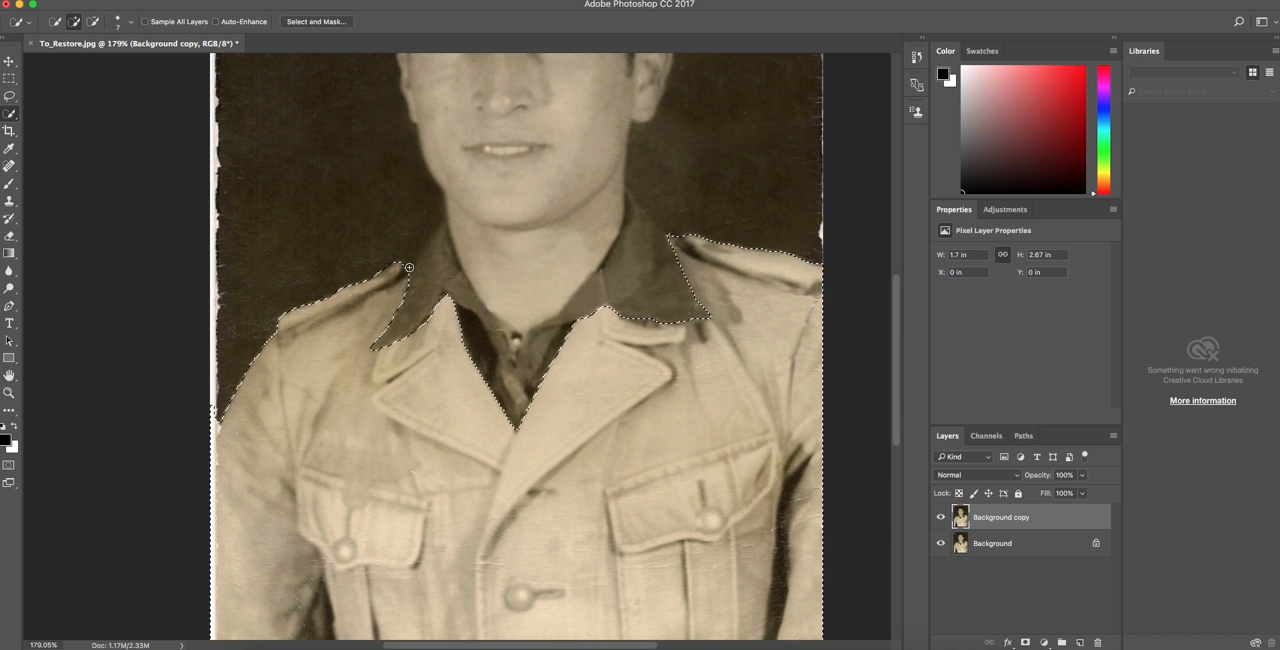
key(alt)
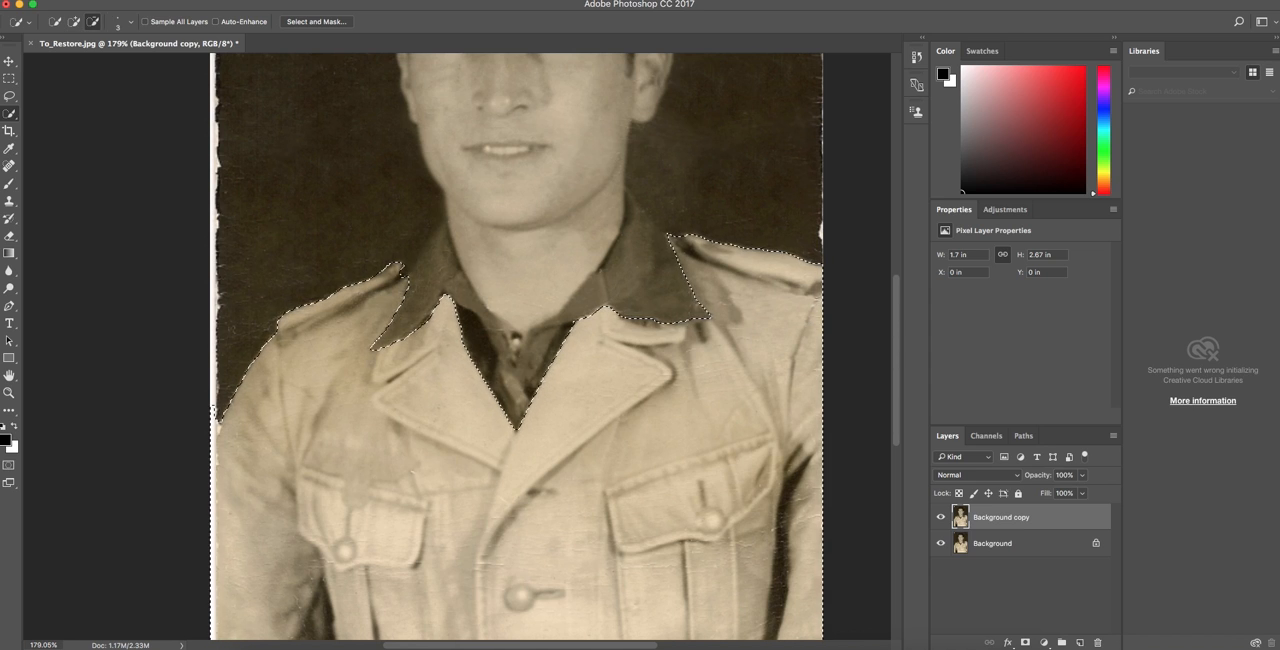
scroll(550, 265, left, 5)
scroll(550, 265, down, 1)
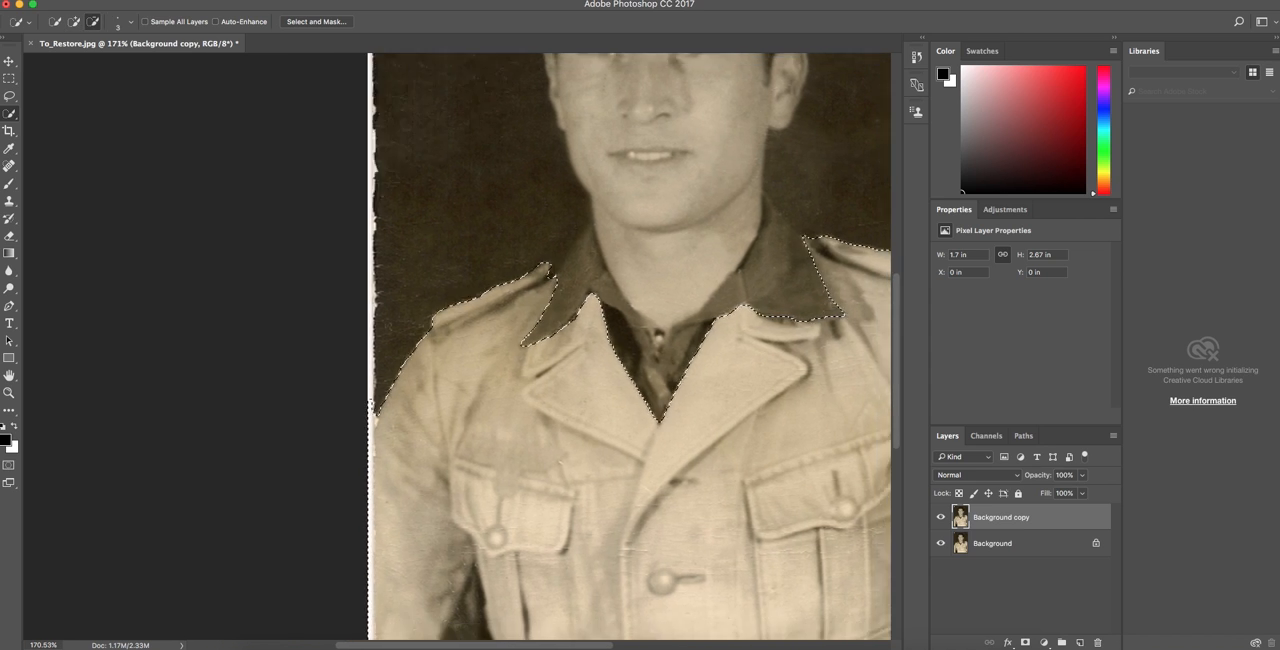
Subtract the dark gap between the left sleeve and the jacket body with a 15 px brush, refining its edges at 4 px.
scroll(373, 554, down, 5)
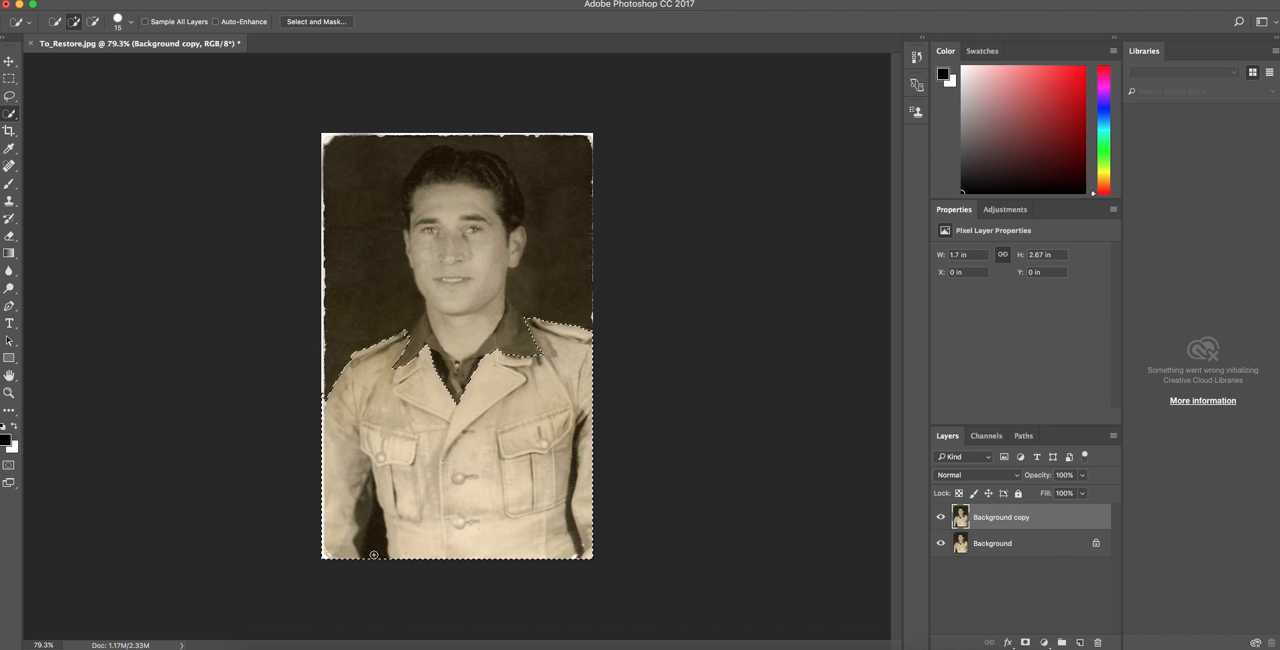
key(alt)
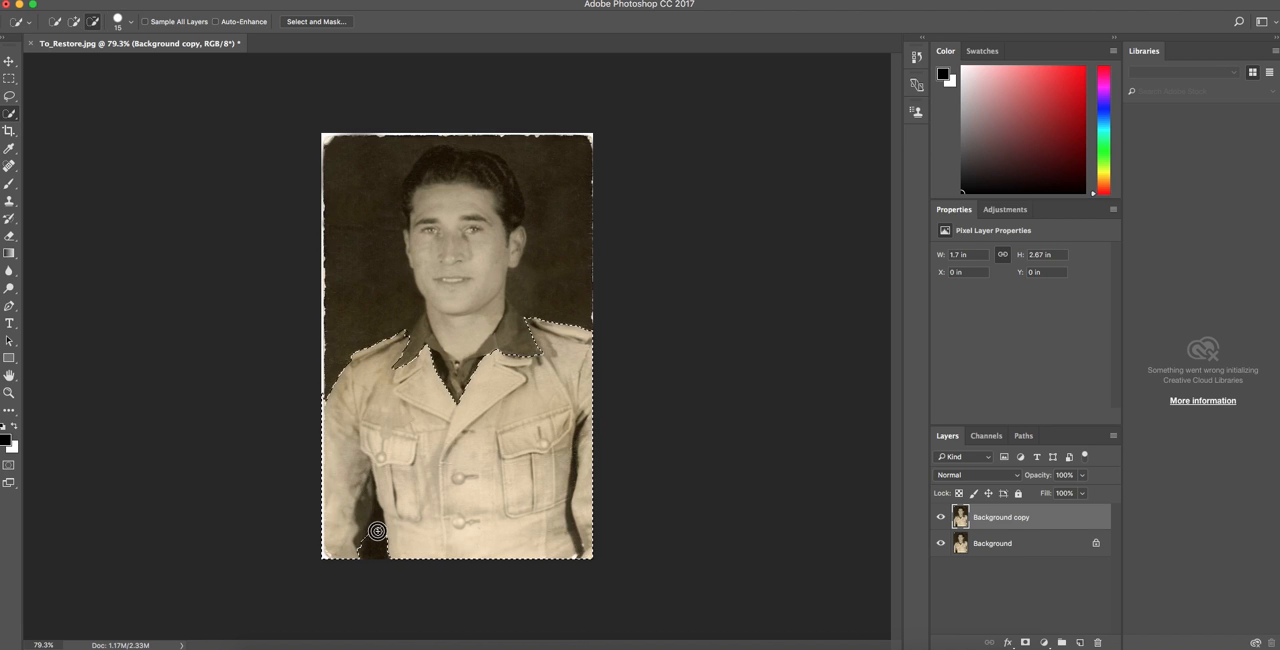
scroll(375, 528, down, 1)
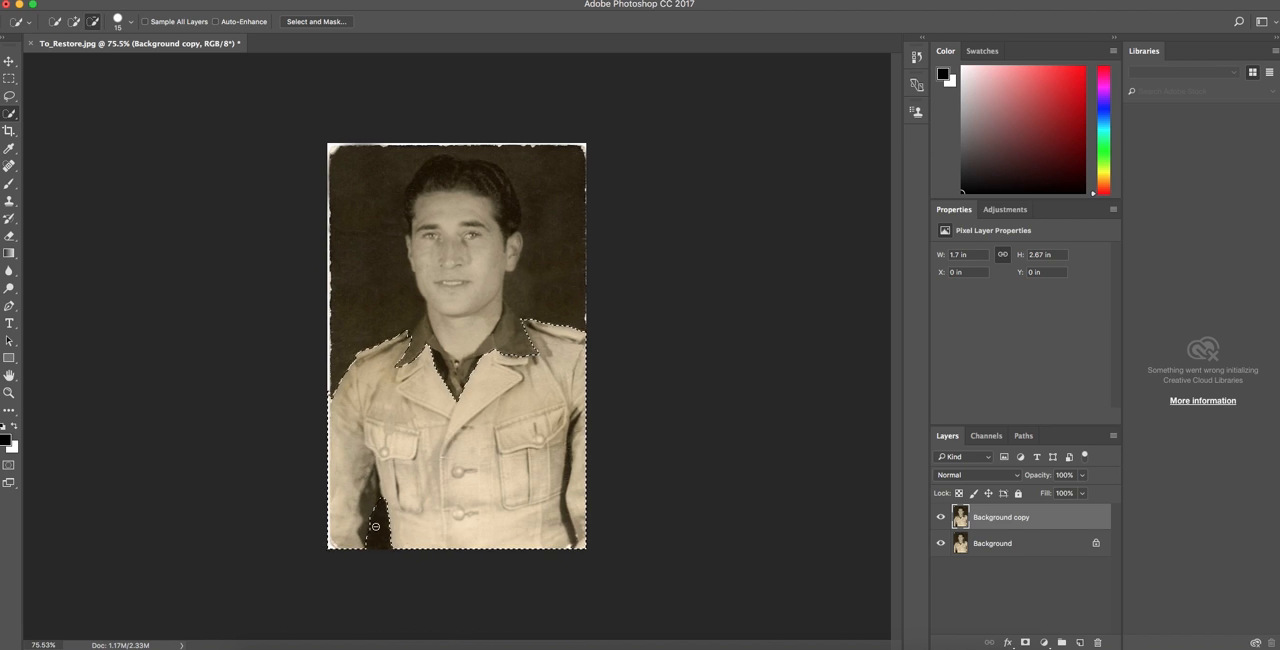
scroll(375, 528, up, 5)
key([)
key([)
key([)
key([)
drag(374, 430, 370, 381)
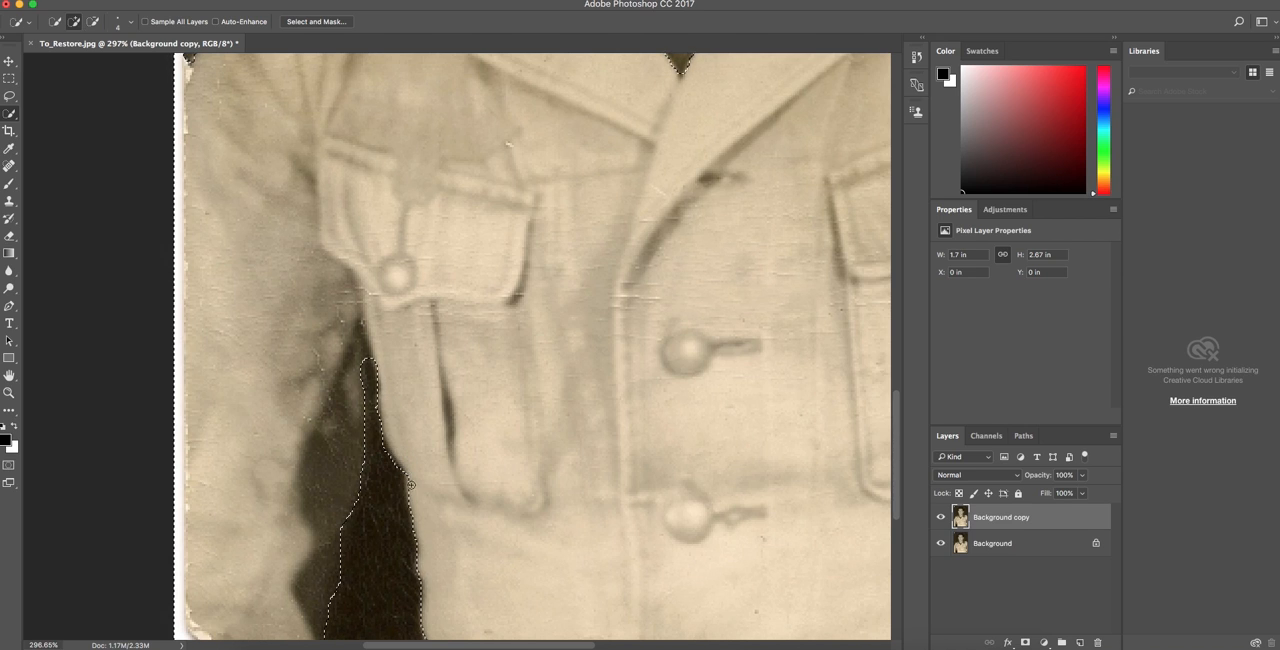
drag(422, 570, 418, 569)
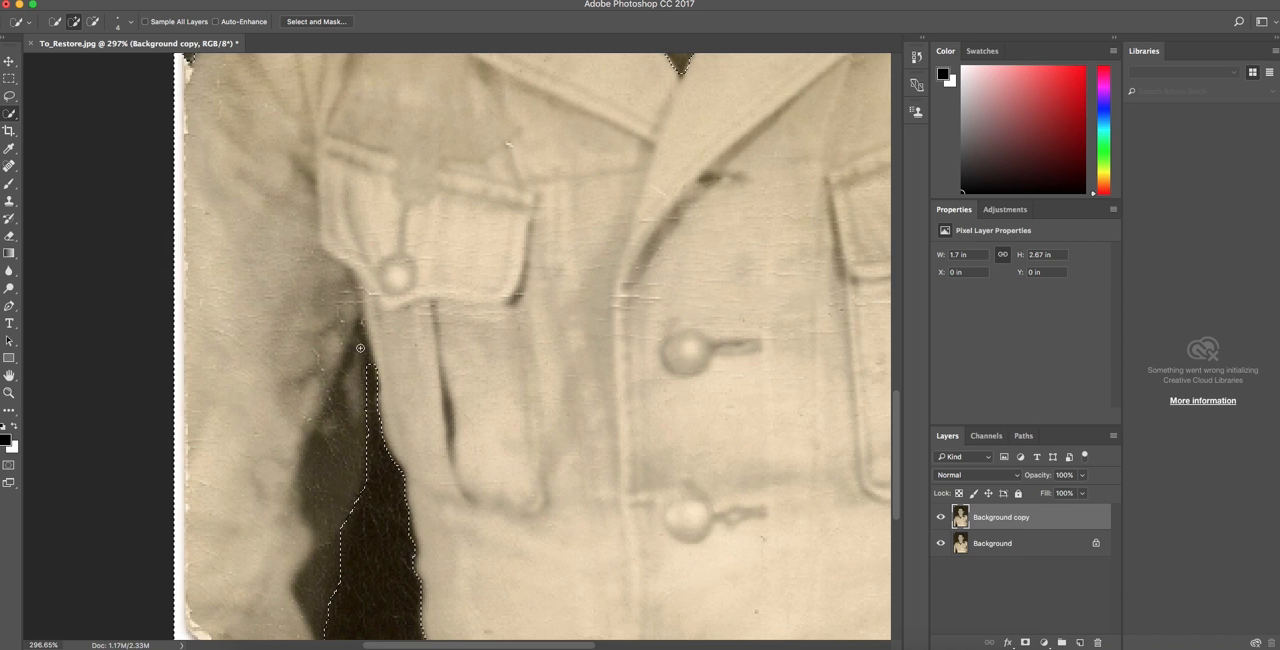
Subtract the dark gap between the right sleeve and the jacket body from the selection and refine its upper edge.
alt+scroll(361, 350, down, 5)
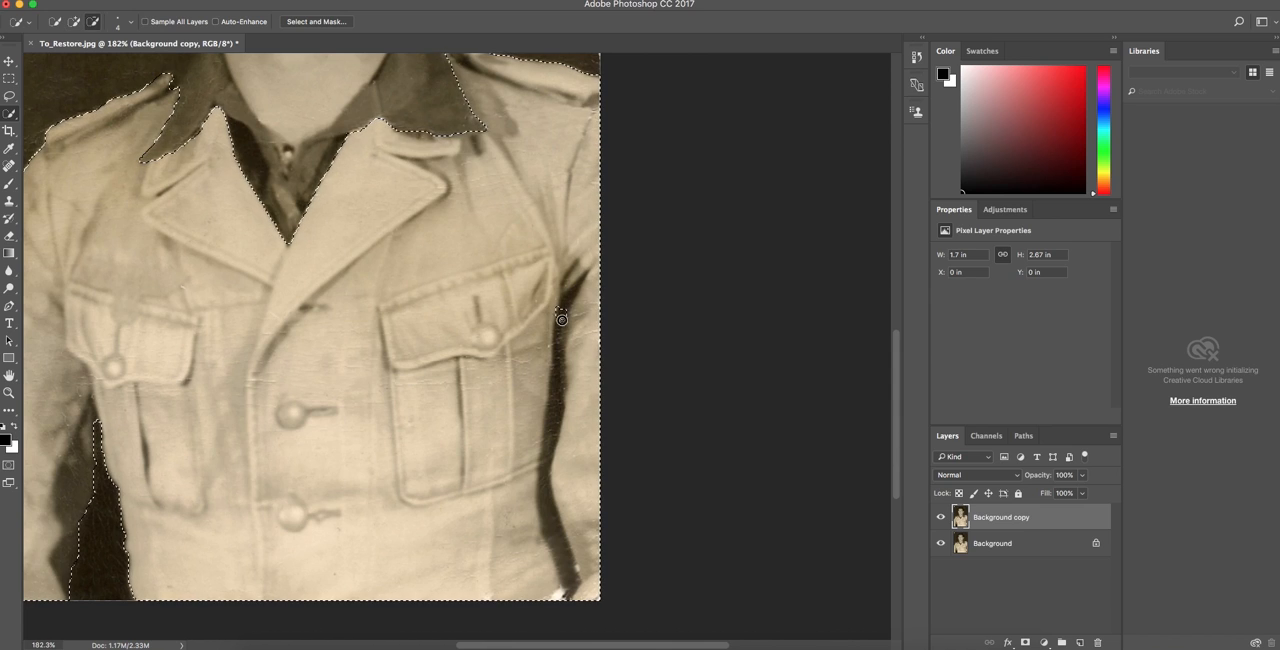
drag(562, 319, 556, 537)
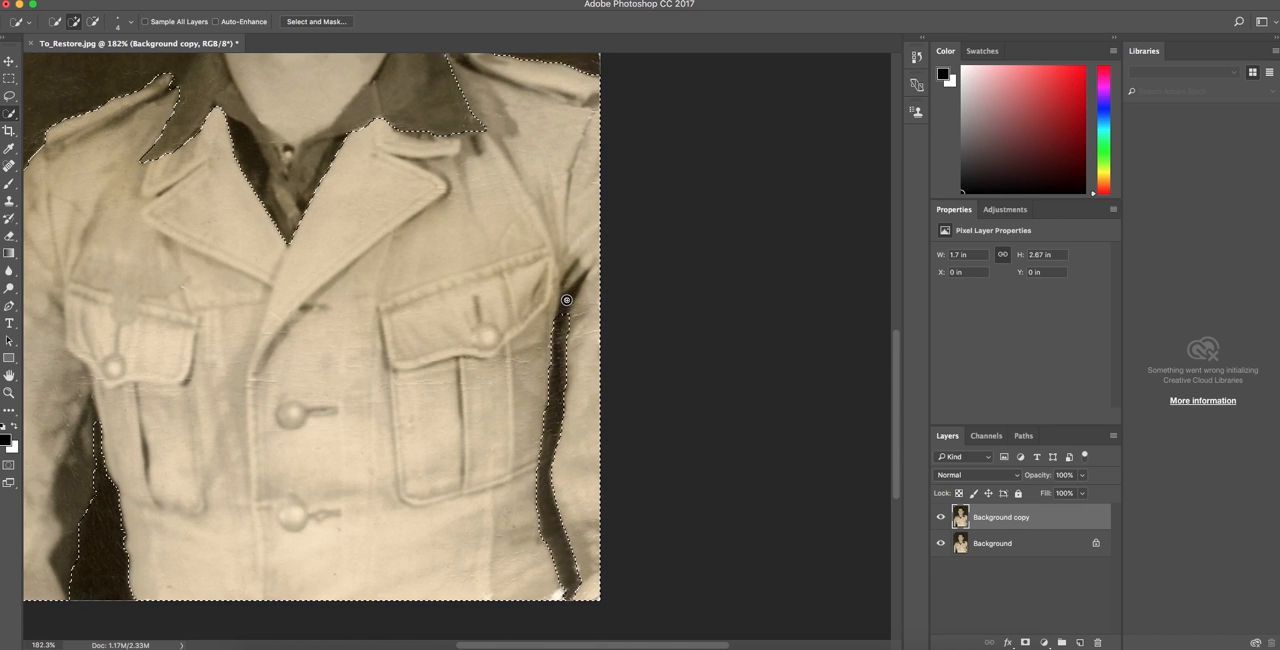
drag(565, 308, 577, 287)
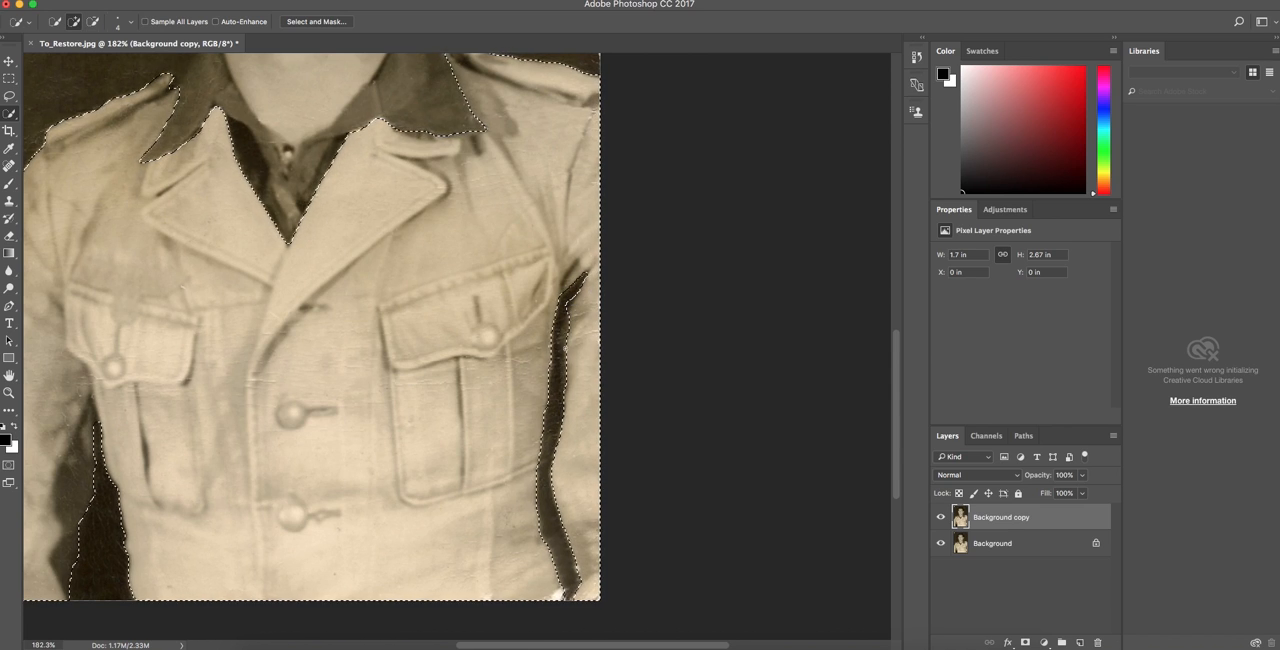
scroll(567, 330, up, 5)
alt+click(568, 201)
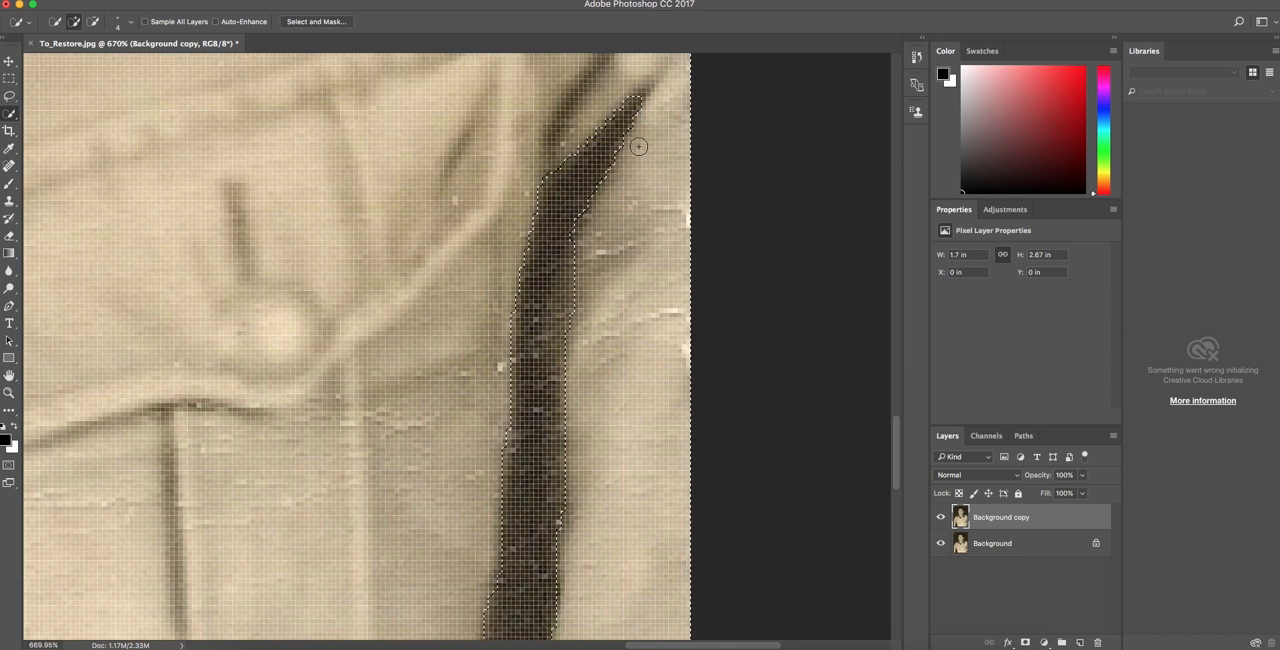
scroll(613, 129, down, 10)
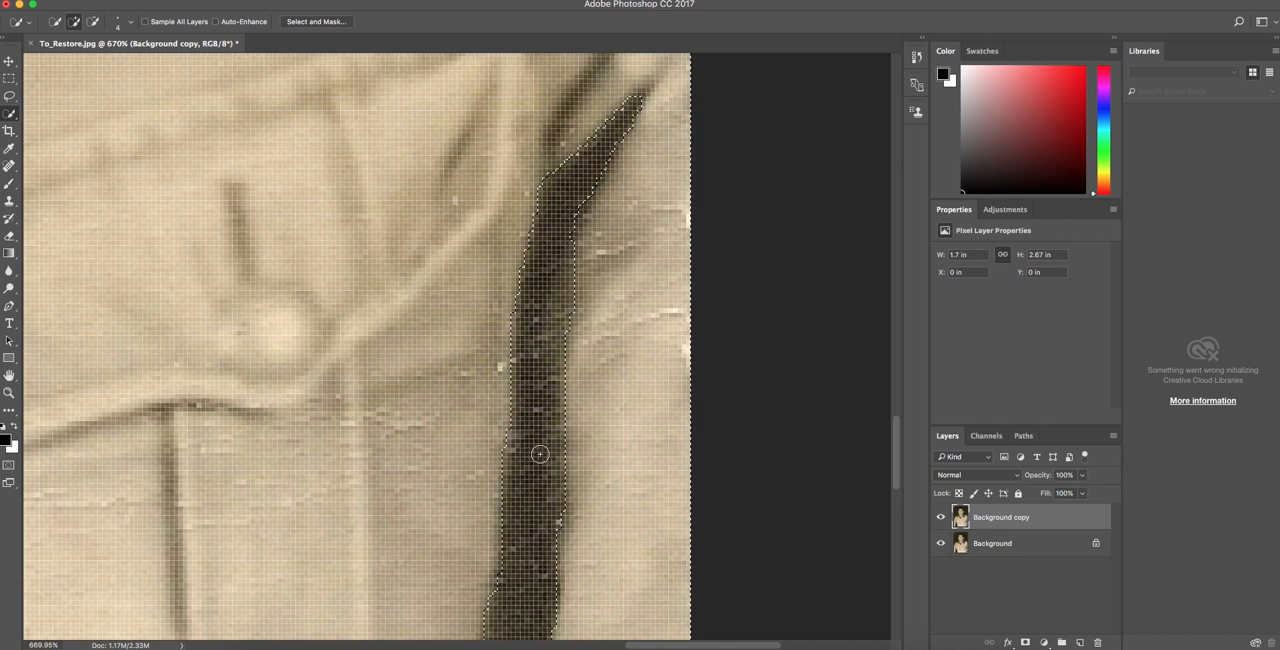
scroll(551, 515, up, 7)
scroll(557, 511, down, 1)
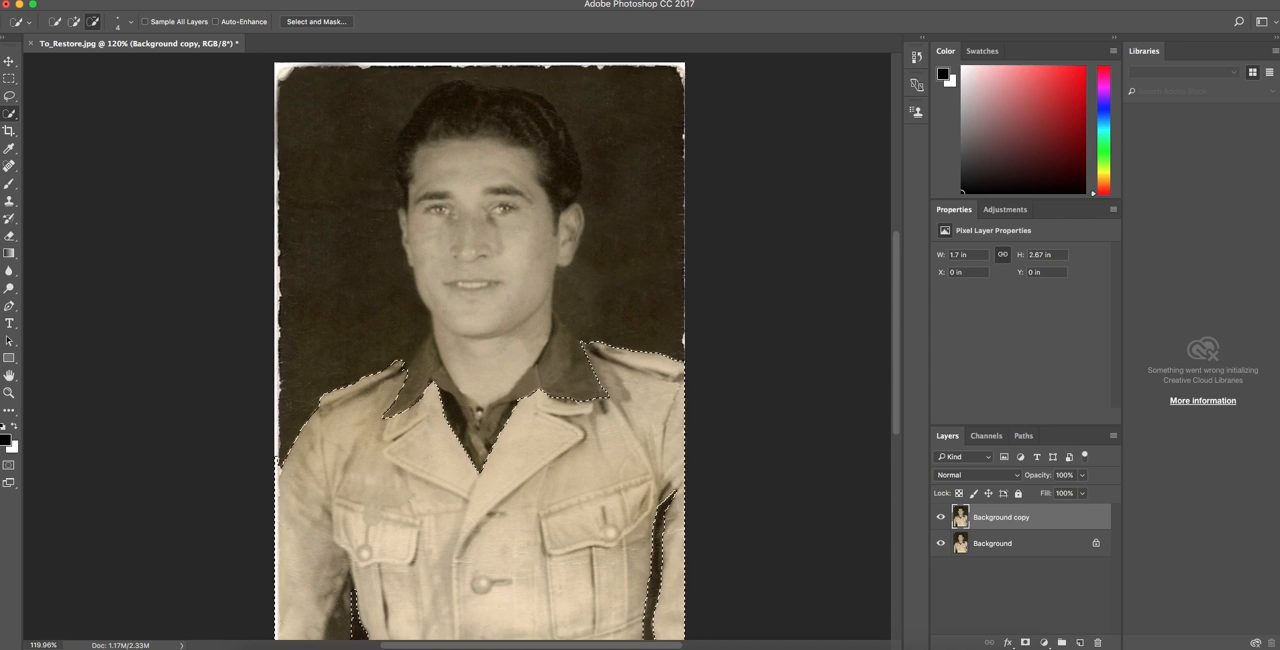
scroll(557, 511, down, 5)
scroll(557, 511, up, 1)
scroll(480, 350, up, 4)
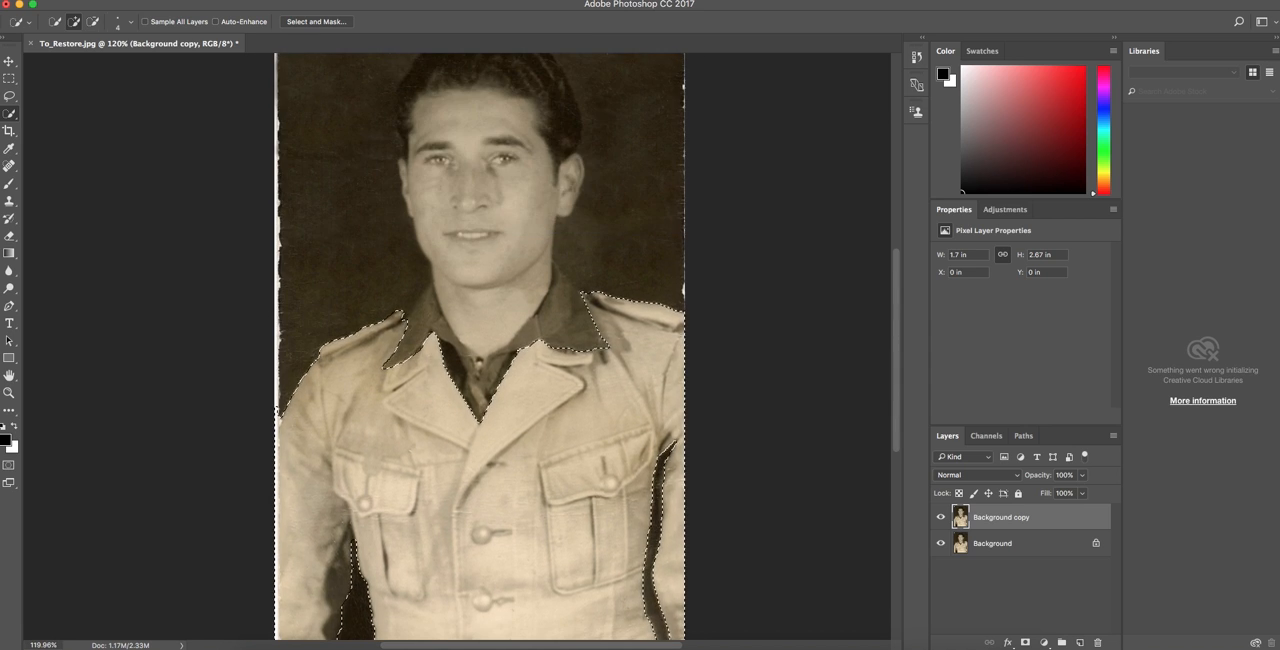
Add an empty layer above the background copy, keeping the jacket selection, and choose an orange-brown foreground colour.
key(ctrl+j)
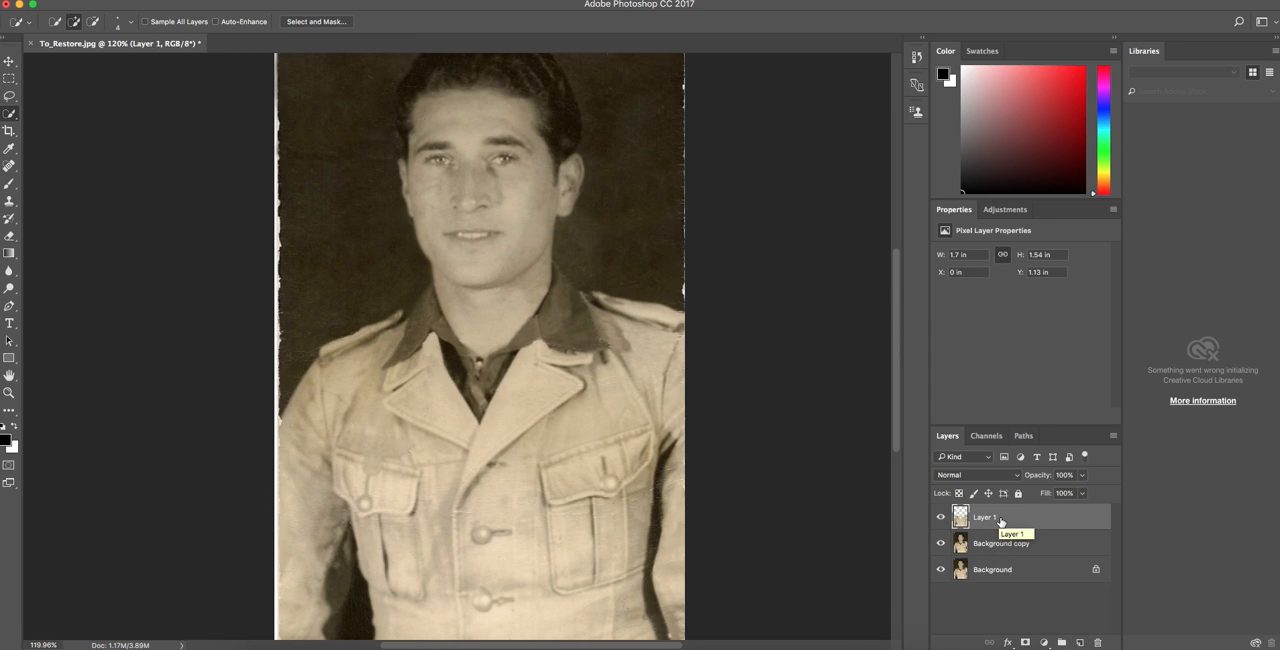
key(ctrl+z)
click(1080, 643)
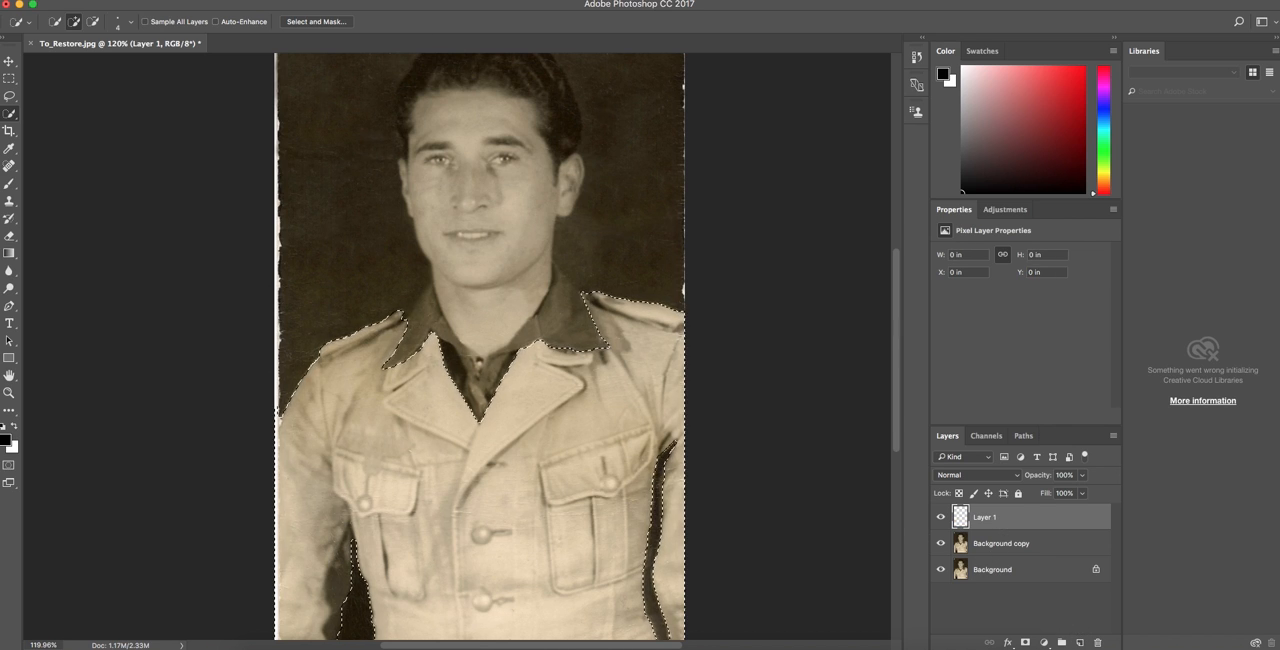
drag(1104, 187, 1104, 178)
click(1058, 141)
drag(1058, 141, 1052, 91)
Fill the jacket selection on the new layer with the foreground colour, using Overlay fill mode at 100% opacity.
click(141, 0)
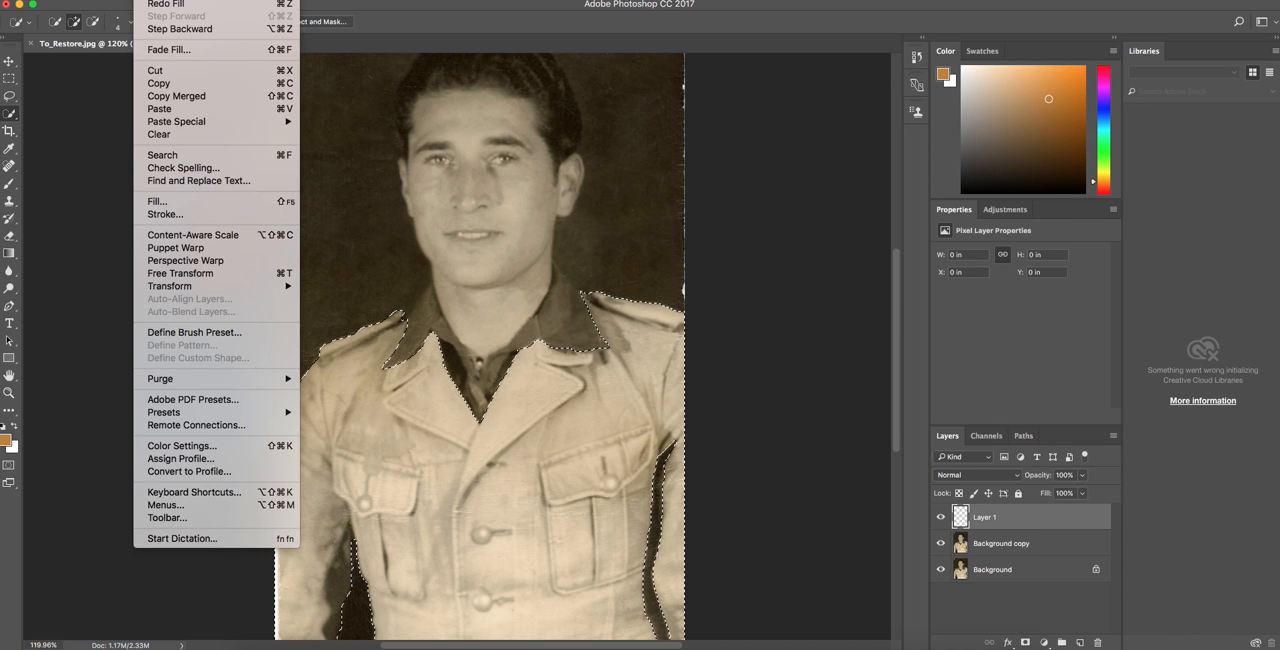
click(204, 207)
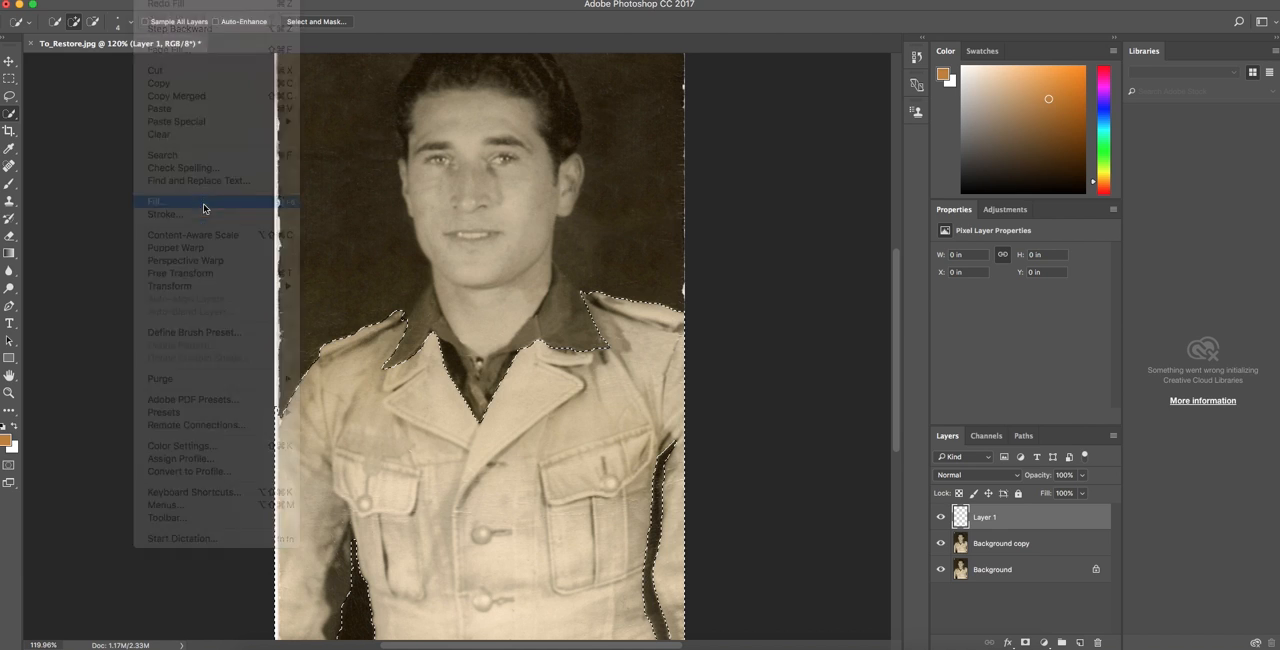
click(668, 286)
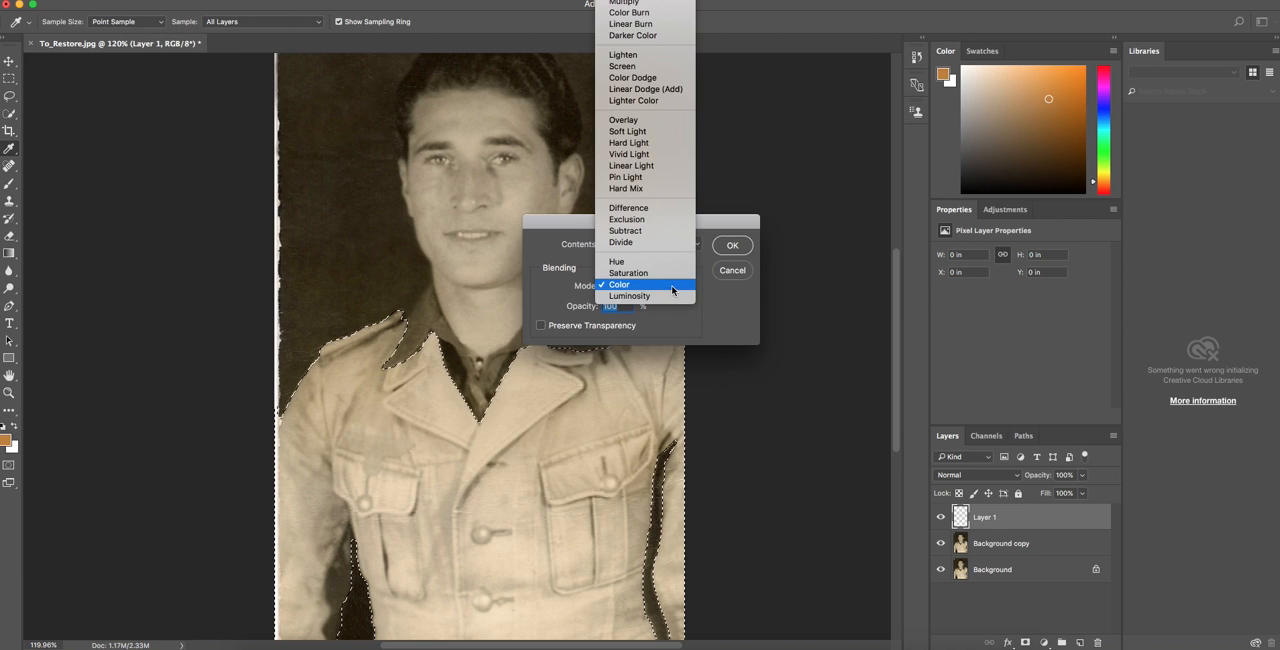
click(624, 120)
click(732, 245)
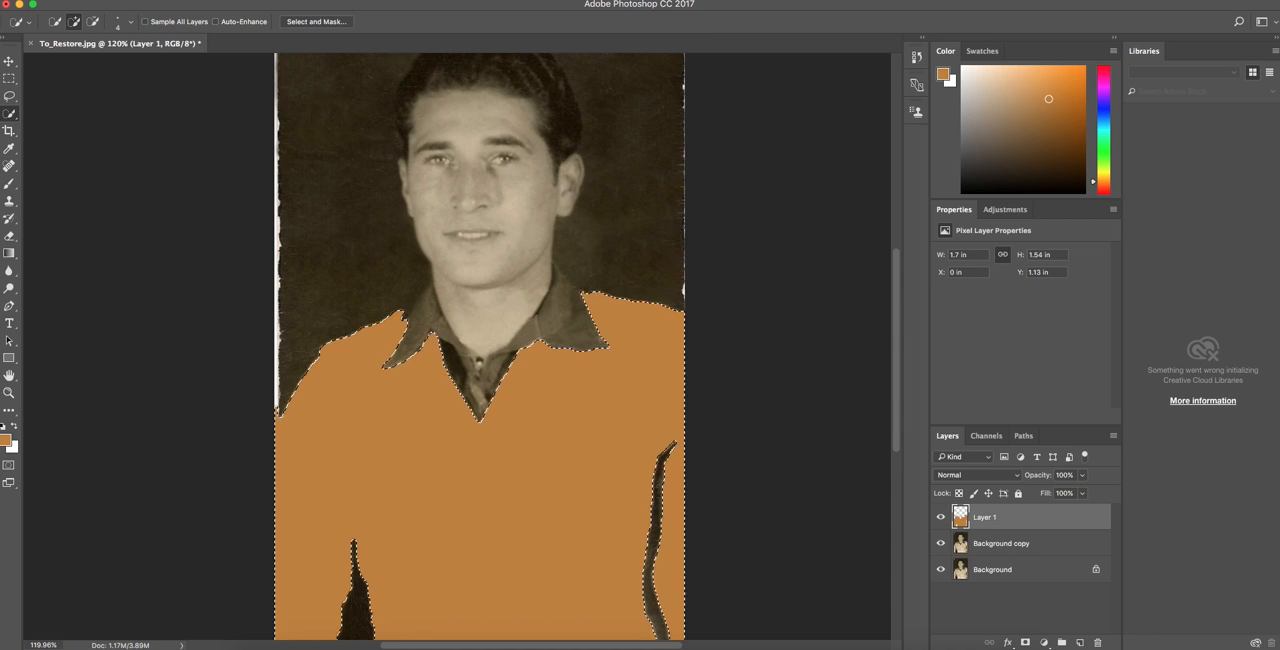
Set the orange jacket layer to Overlay blending at 52% opacity and deselect the jacket.
drag(1040, 480, 1004, 481)
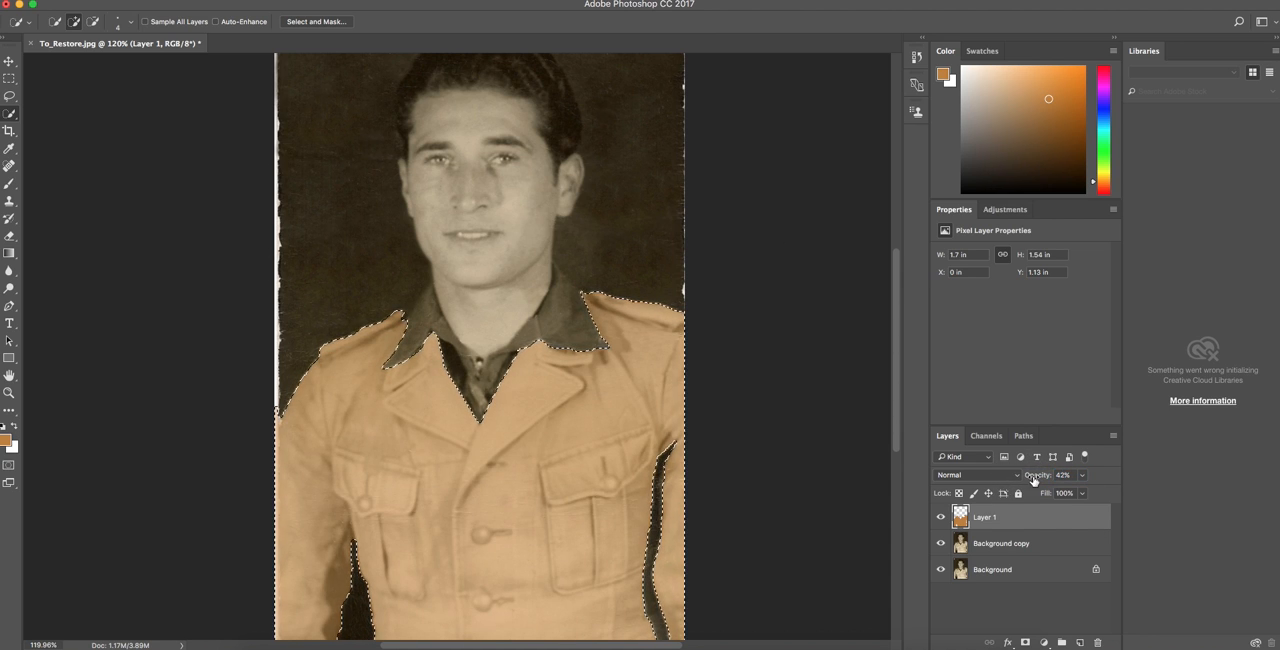
click(1006, 479)
click(985, 616)
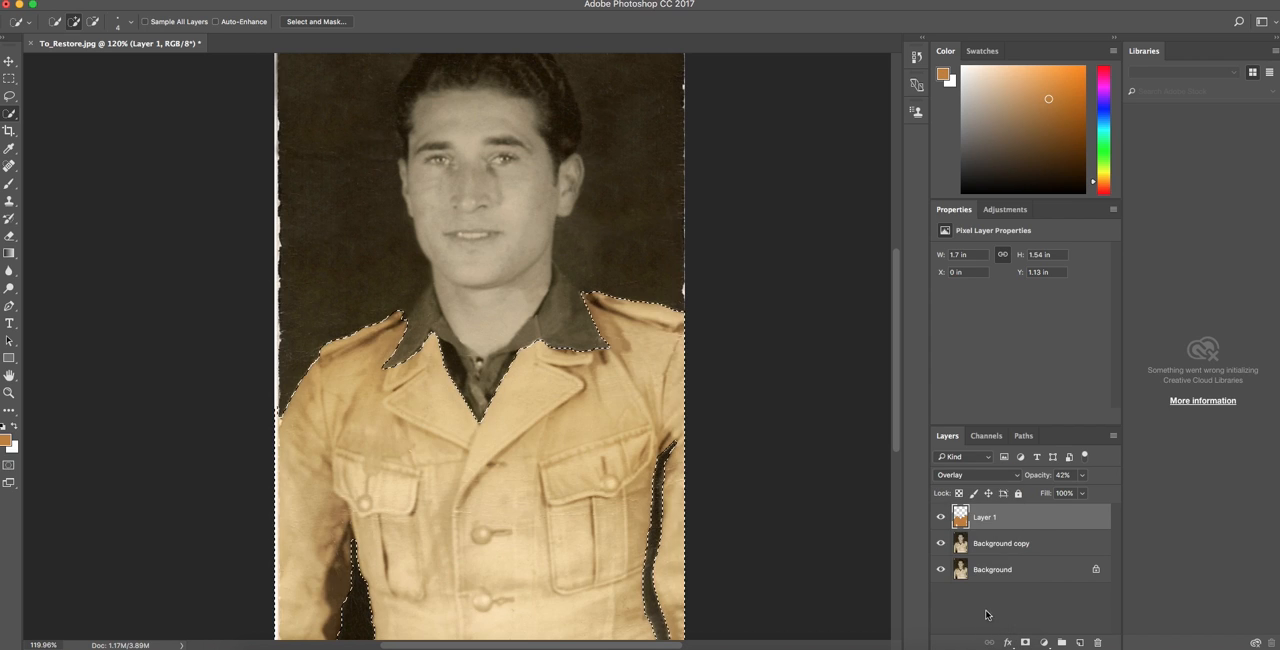
drag(1051, 475, 1029, 480)
click(298, 1)
click(335, 18)
scroll(480, 345, down, 2)
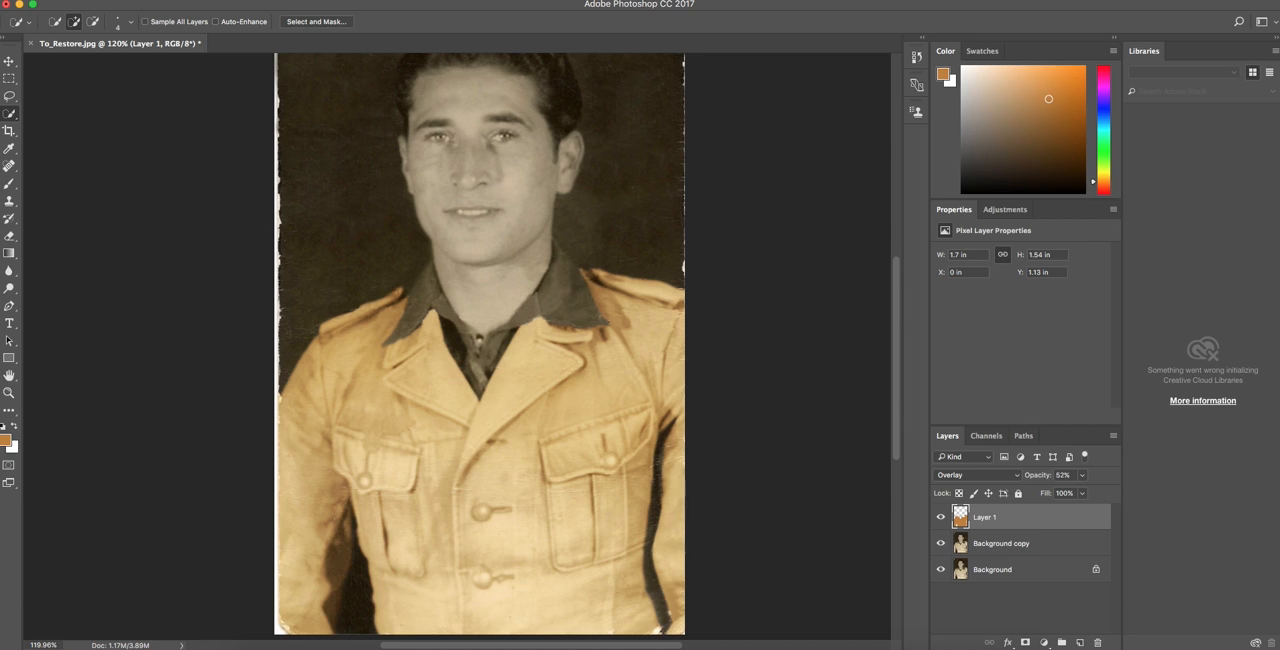
Select the dark collar and inner shirt on the Background copy layer and refine the selection around the collar points.
click(1035, 544)
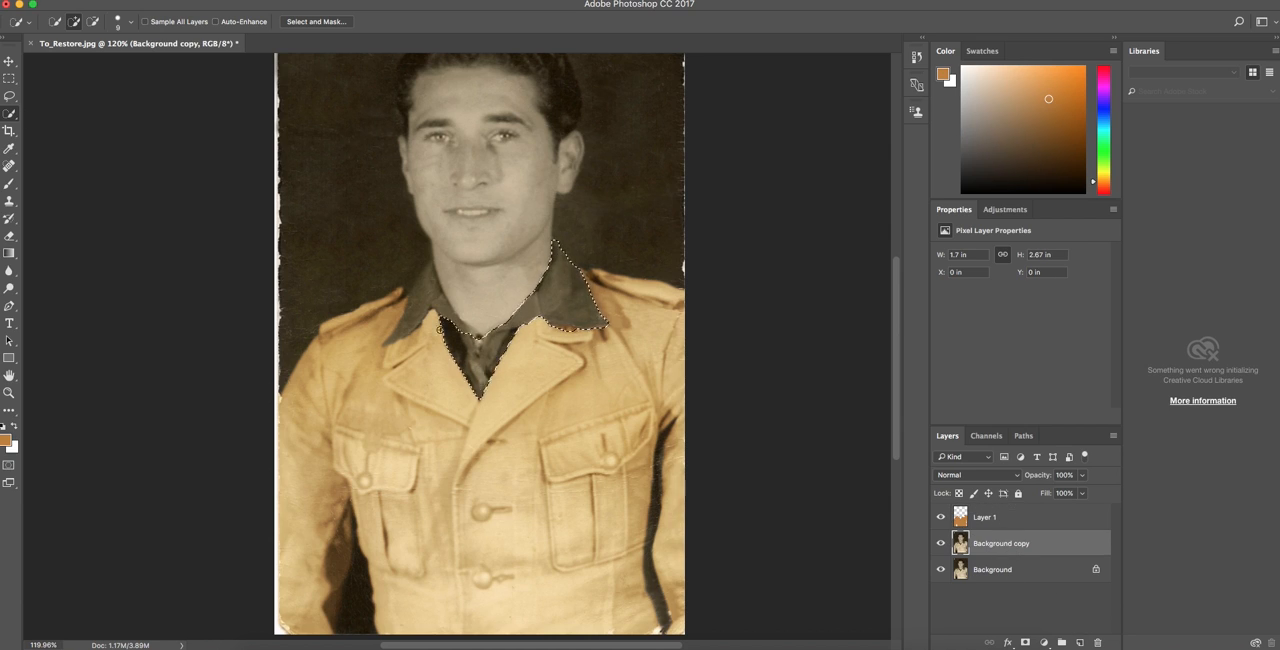
scroll(426, 313, up, 10)
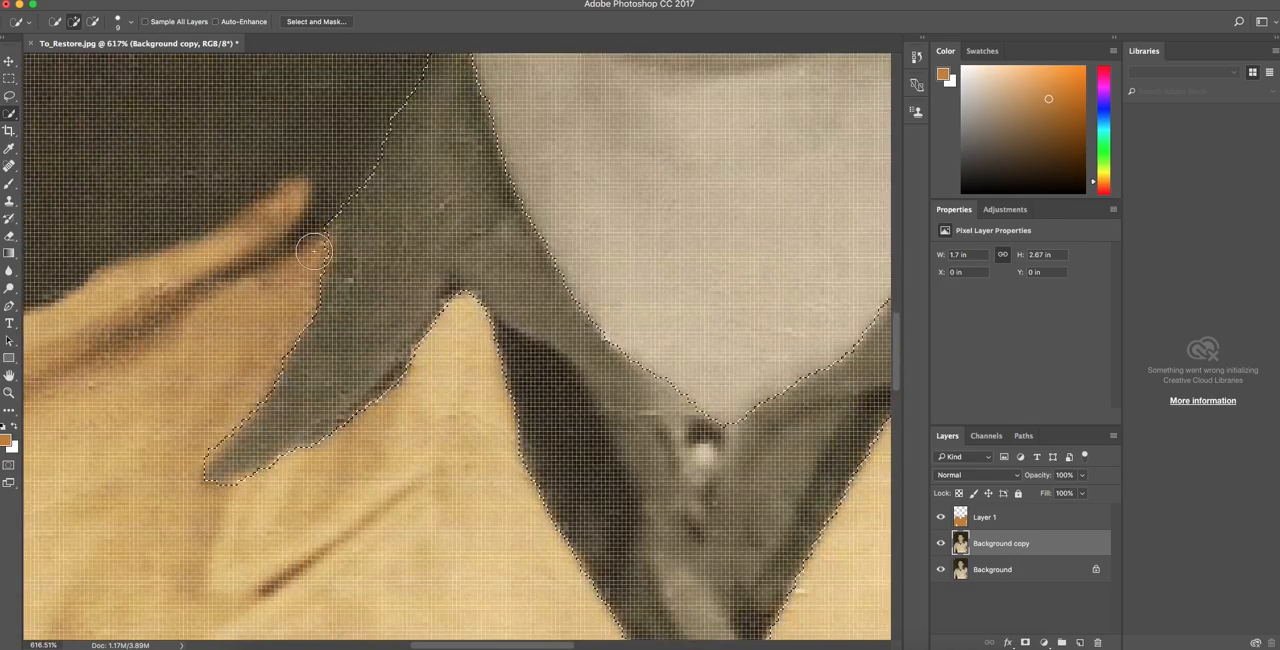
mouse_move(309, 290)
mouse_down()
mouse_move(229, 429)
mouse_move(271, 466)
mouse_move(414, 371)
mouse_move(406, 398)
mouse_up()
scroll(406, 398, down, 4)
mouse_move(629, 403)
mouse_down()
mouse_move(633, 447)
mouse_move(732, 356)
mouse_move(667, 444)
mouse_move(630, 433)
mouse_move(620, 404)
mouse_move(690, 504)
mouse_move(631, 420)
mouse_up()
scroll(669, 425, right, 5)
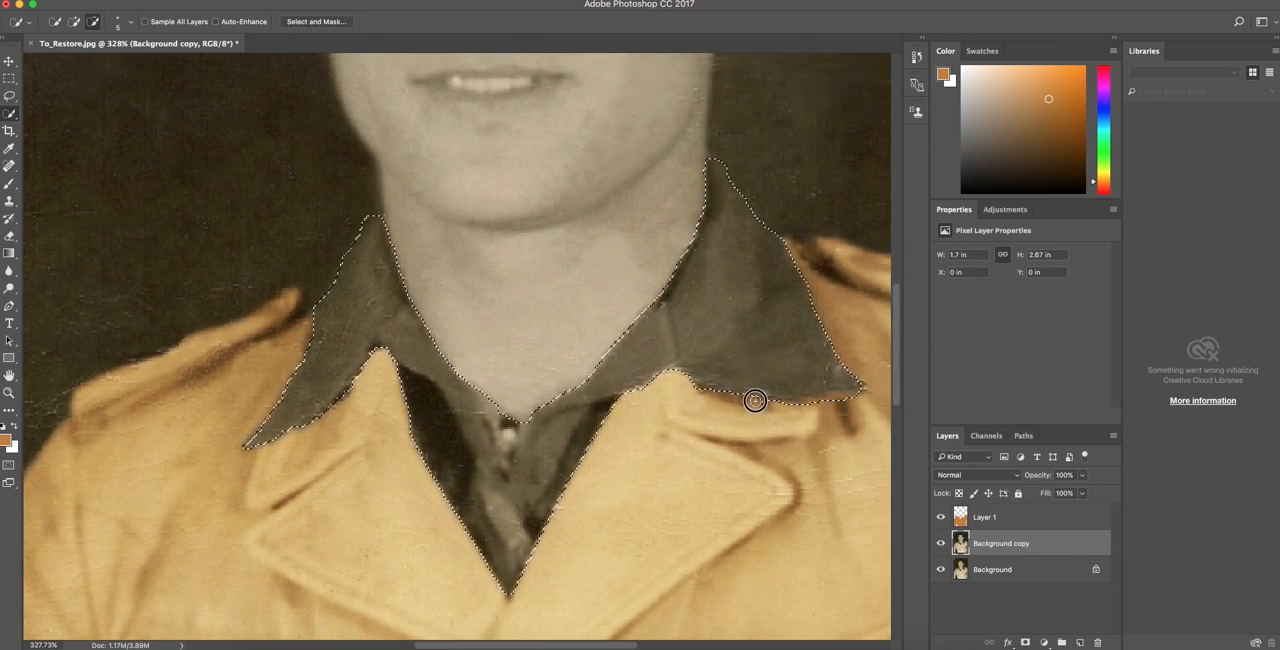
Reduce the Quick Selection brush to 1 px and refine the collar selection along the neck and the right collar's upper tip.
key(bracketleft)
key(bracketleft)
key(bracketleft)
key(bracketleft)
click(710, 154)
scroll(704, 221, up, 5)
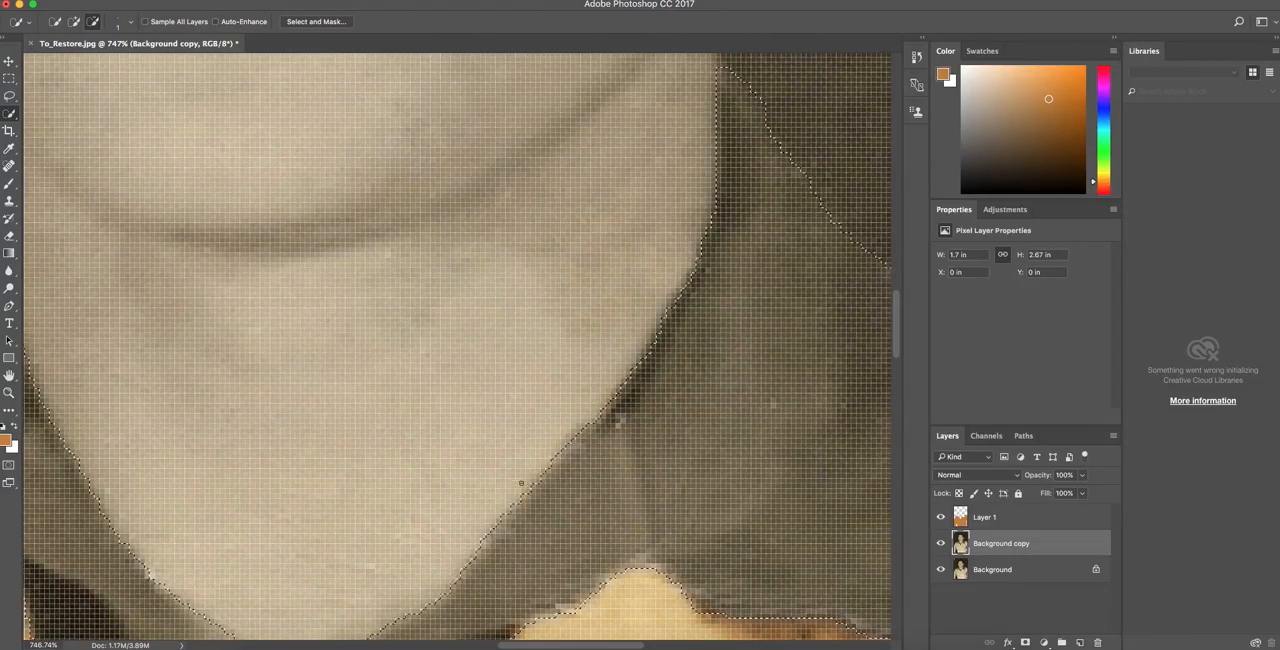
scroll(520, 421, left, 3)
scroll(520, 421, down, 2)
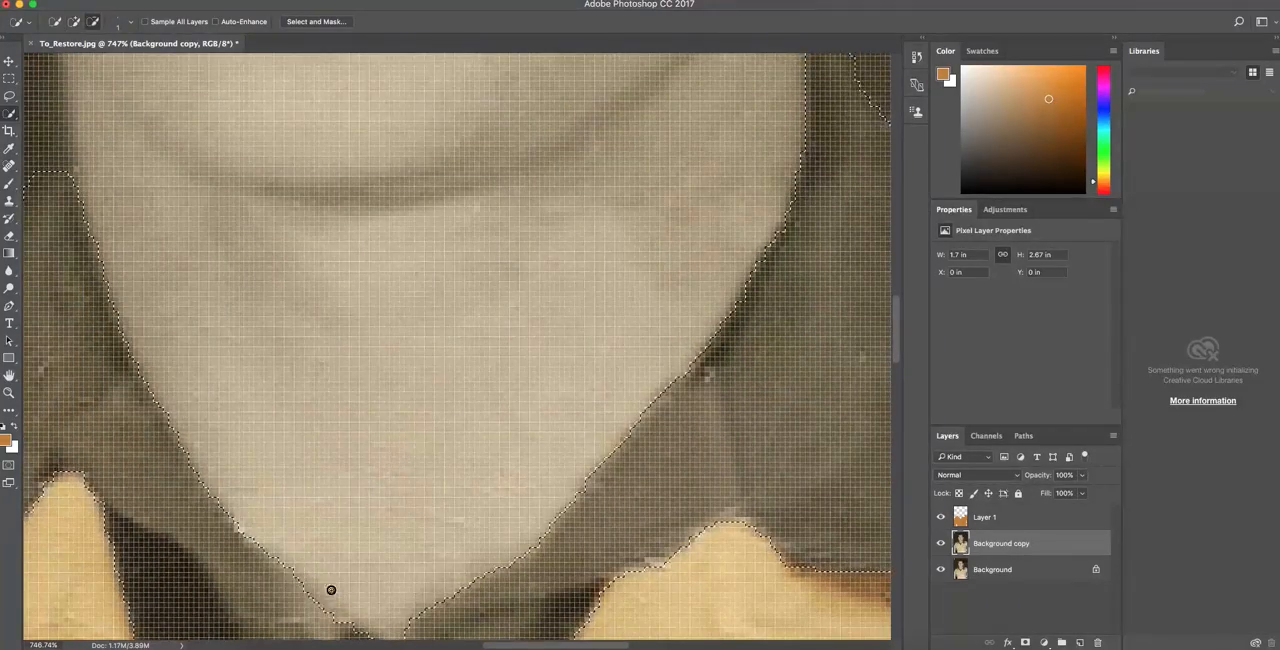
scroll(323, 350, down, 10)
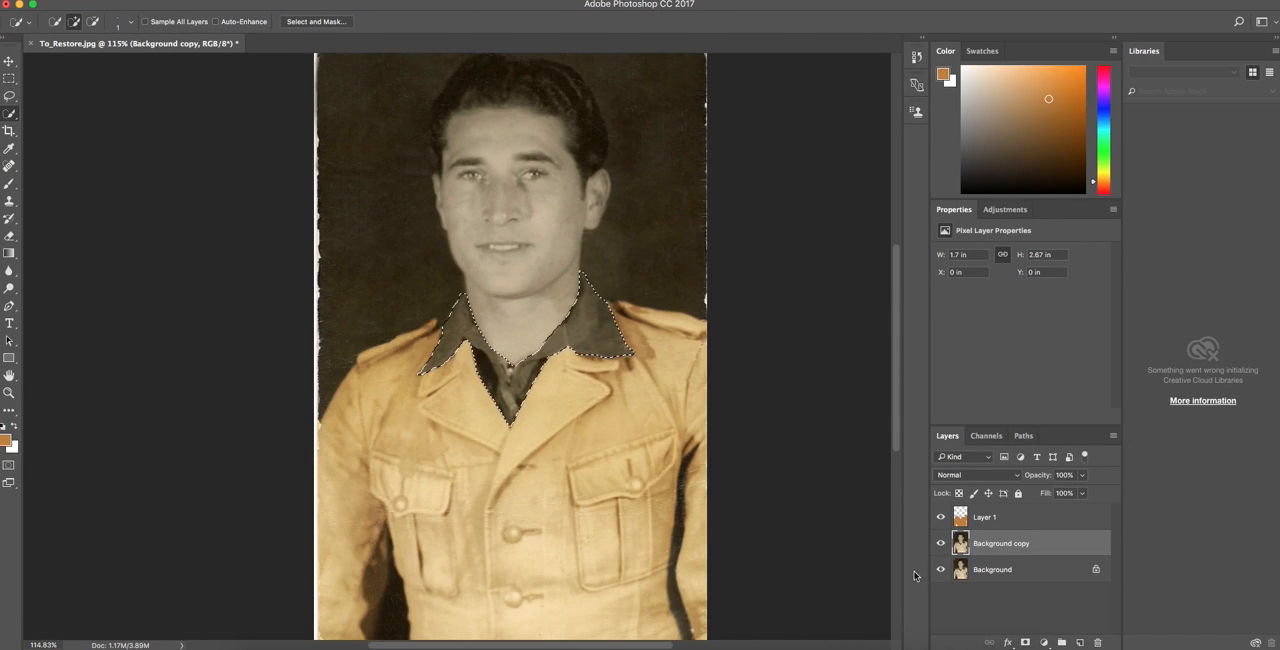
Add an empty layer at the top of the layer stack and choose a medium blue foreground colour.
click(1080, 642)
drag(1019, 551, 1009, 527)
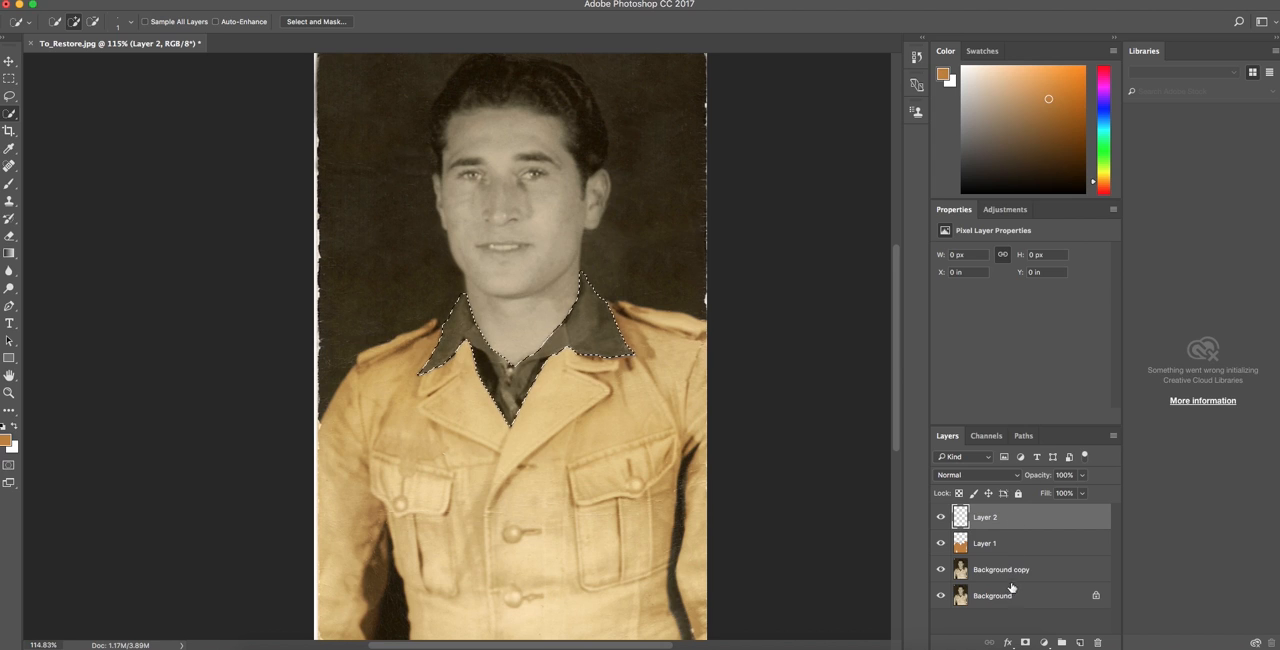
click(1103, 120)
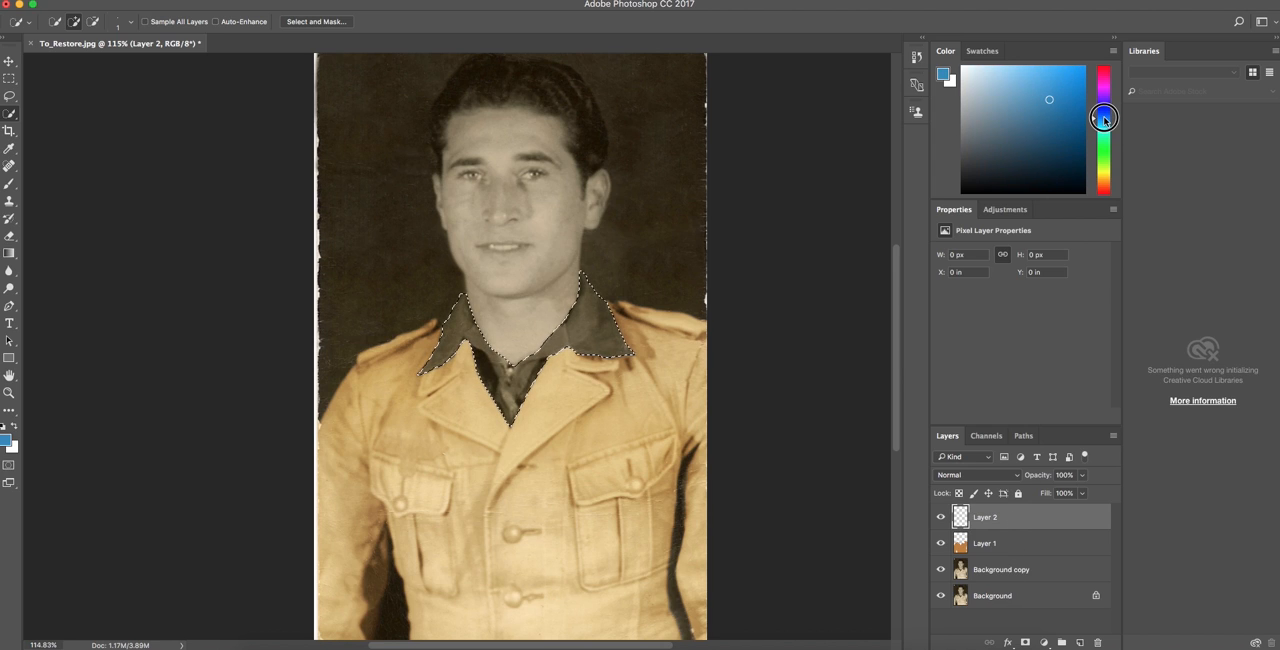
drag(1047, 98, 1057, 103)
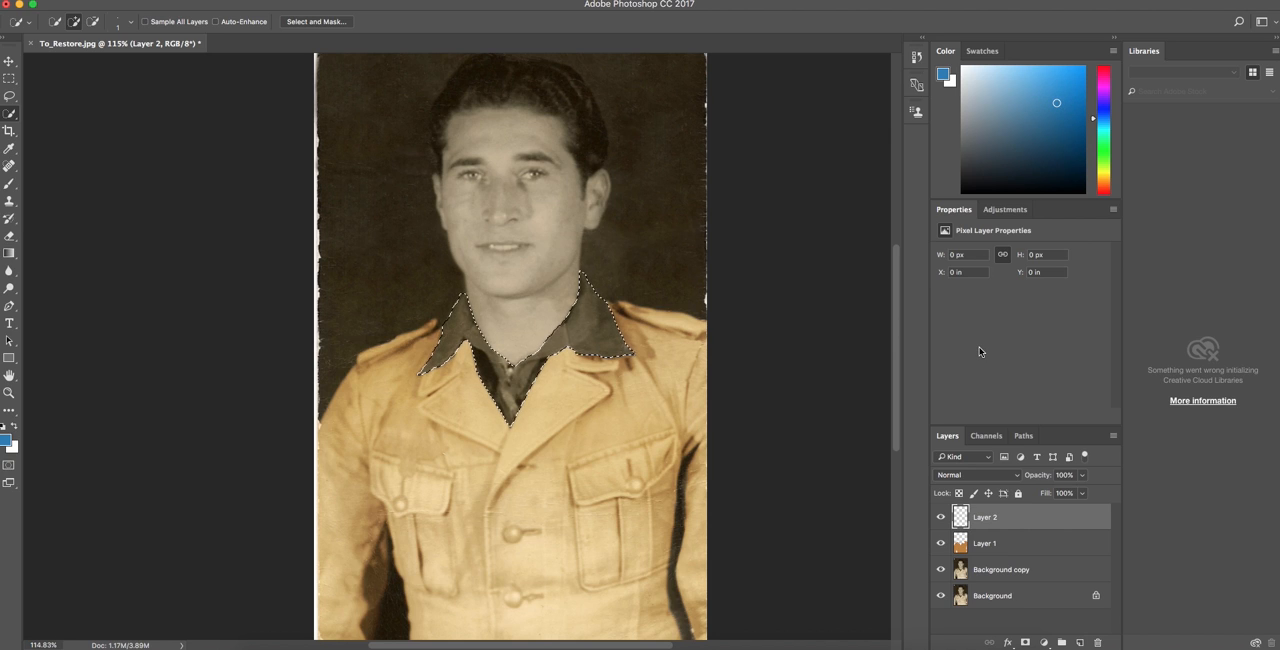
Fill the collar and shirt selection with the blue foreground colour and set its layer to Overlay blending.
click(146, 1)
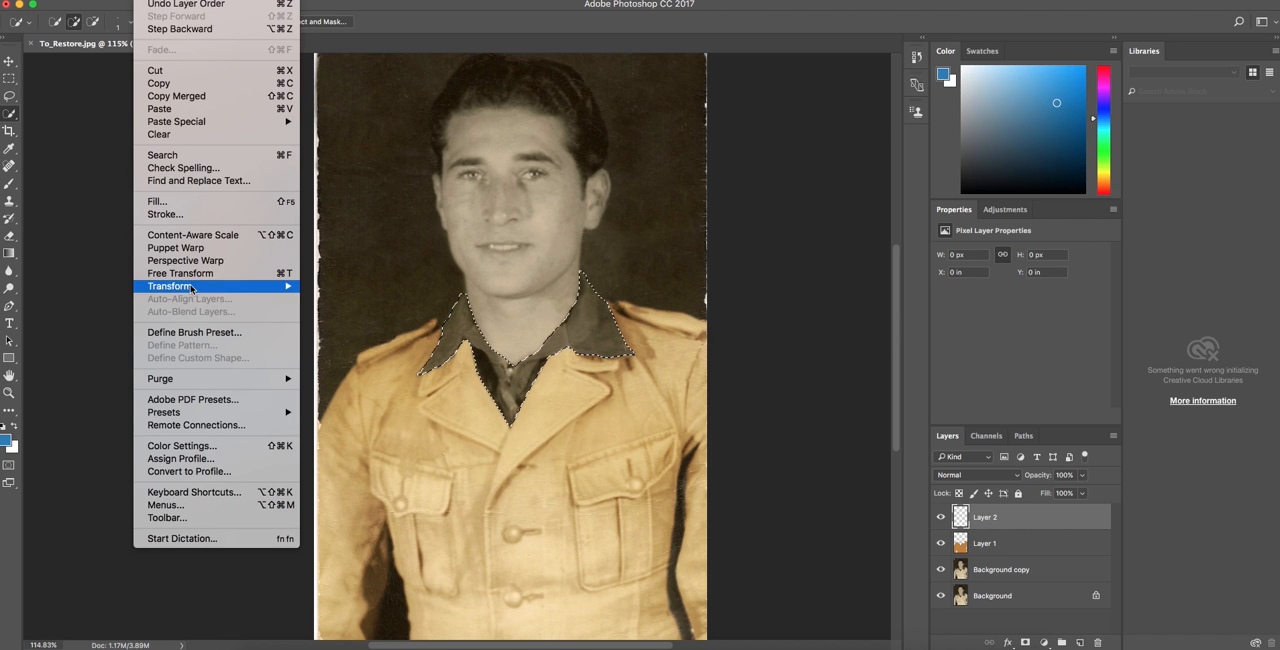
click(209, 202)
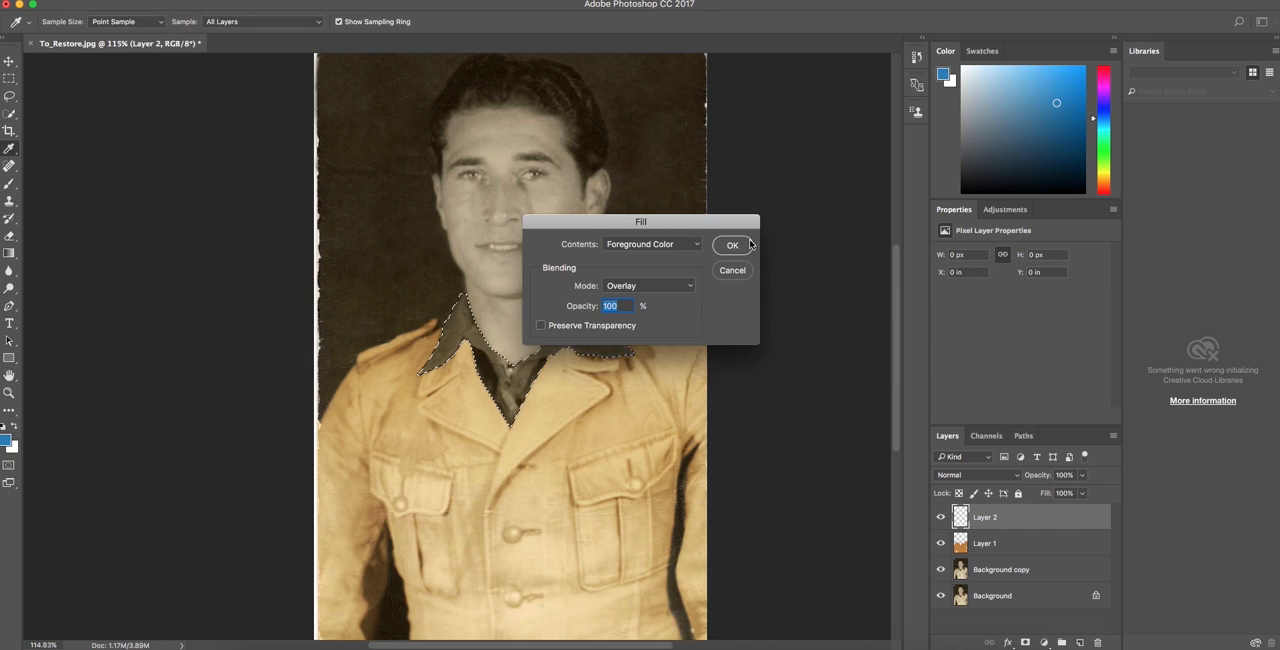
click(745, 249)
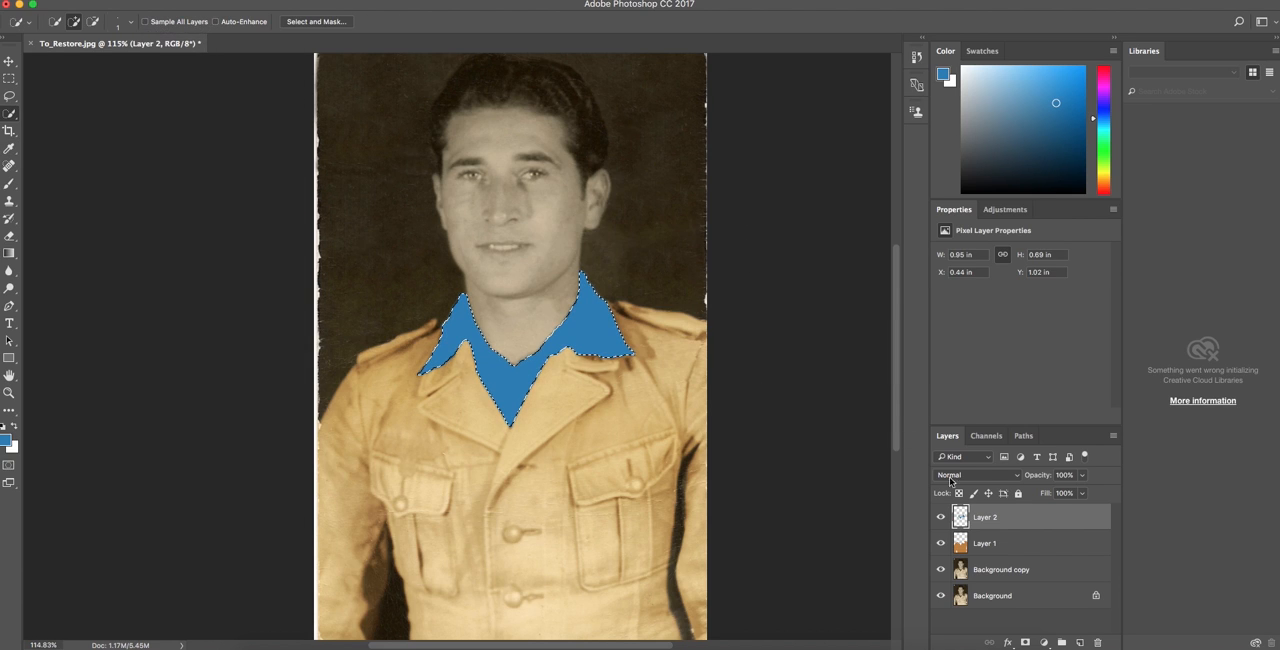
click(992, 476)
click(979, 610)
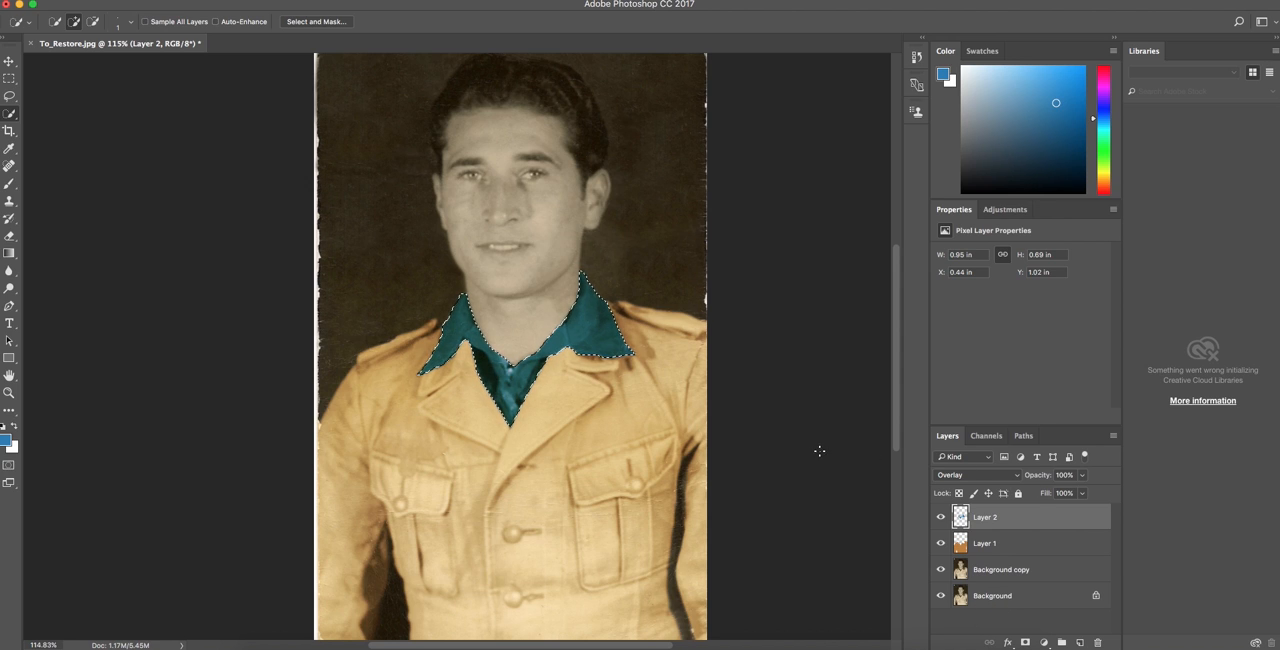
Deselect the collar and lower the blue layer's opacity to 66%.
click(290, 1)
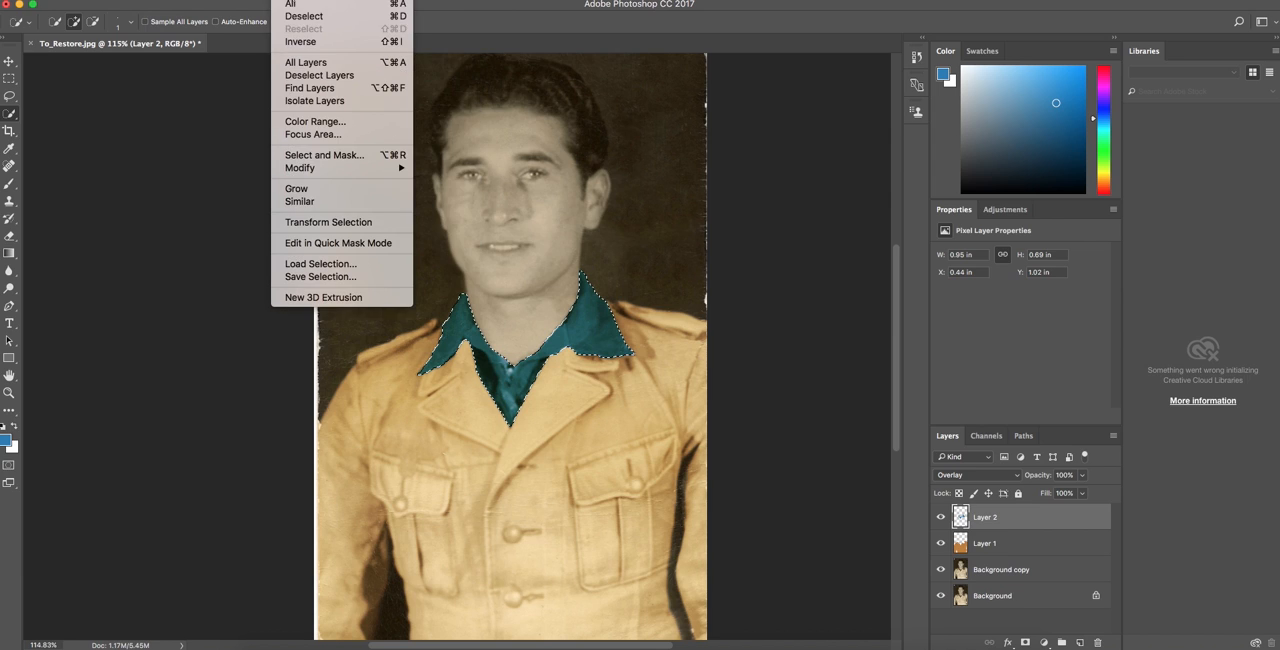
click(304, 17)
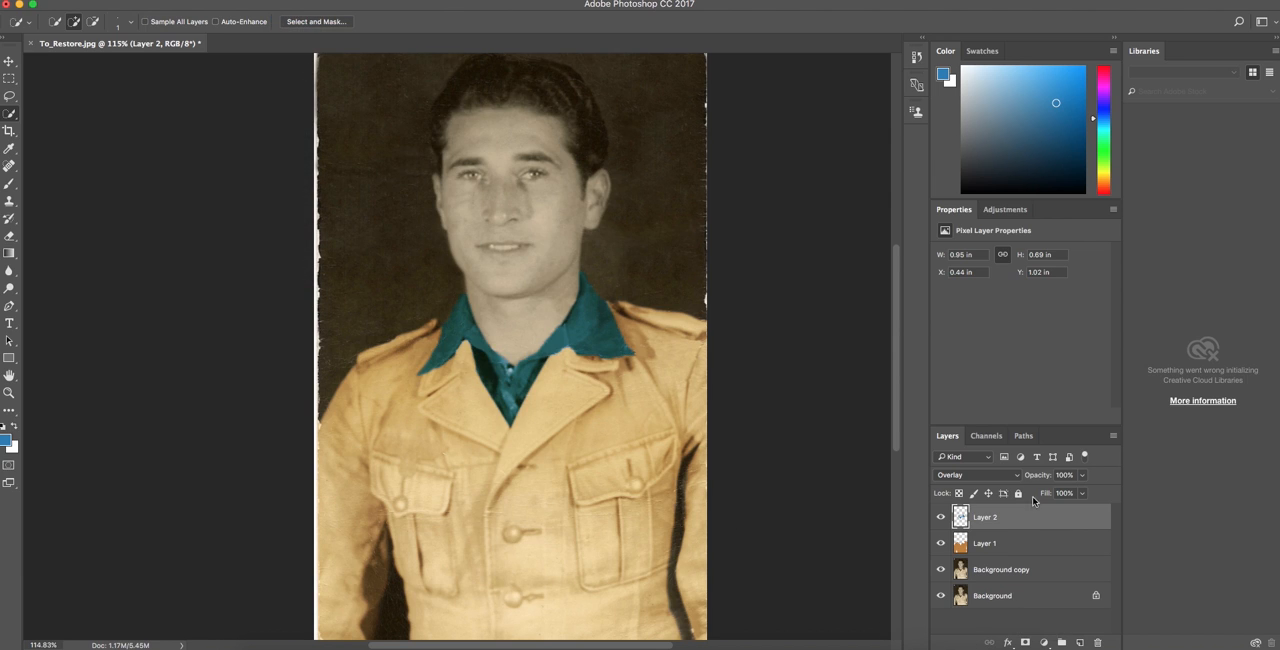
drag(1040, 478, 1042, 480)
scroll(854, 557, up, 3)
scroll(783, 531, down, 5)
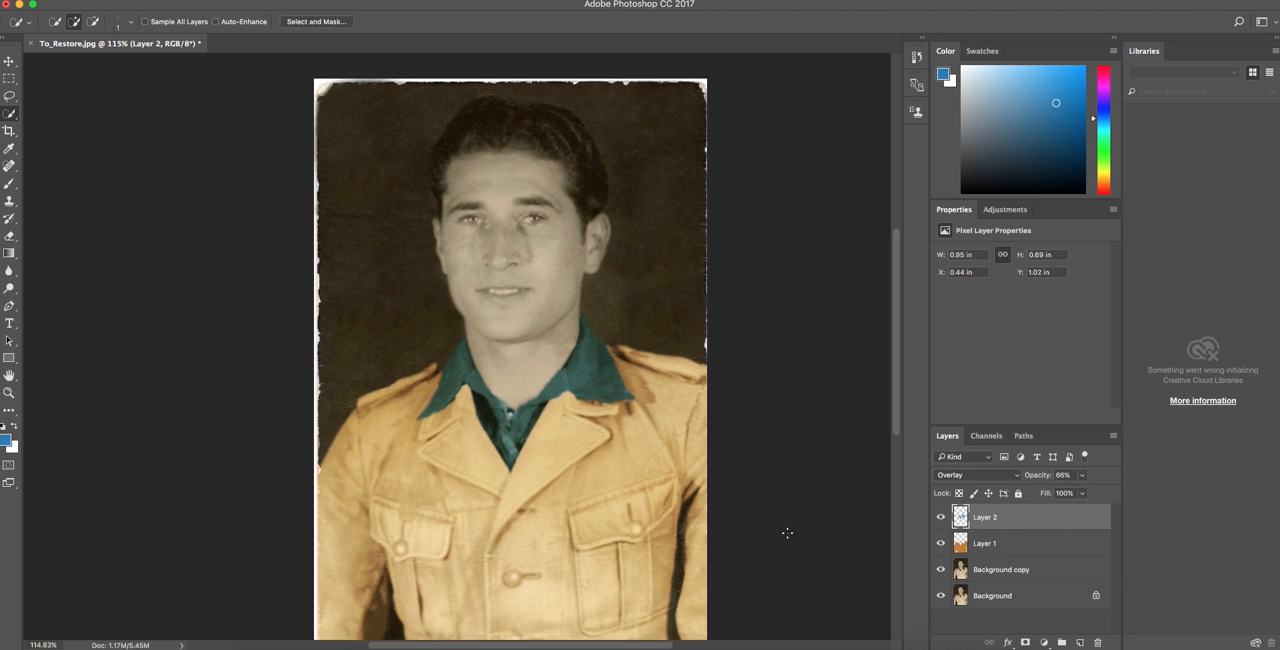
Clear the stray selection, switch to the Background copy layer and select the man's face, ears and neck.
scroll(786, 526, up, 4)
mouse_move(514, 413)
mouse_down()
mouse_move(457, 415)
mouse_move(491, 246)
mouse_move(593, 265)
mouse_up()
click(287, 1)
click(297, 19)
click(1000, 575)
scroll(623, 280, down, 1)
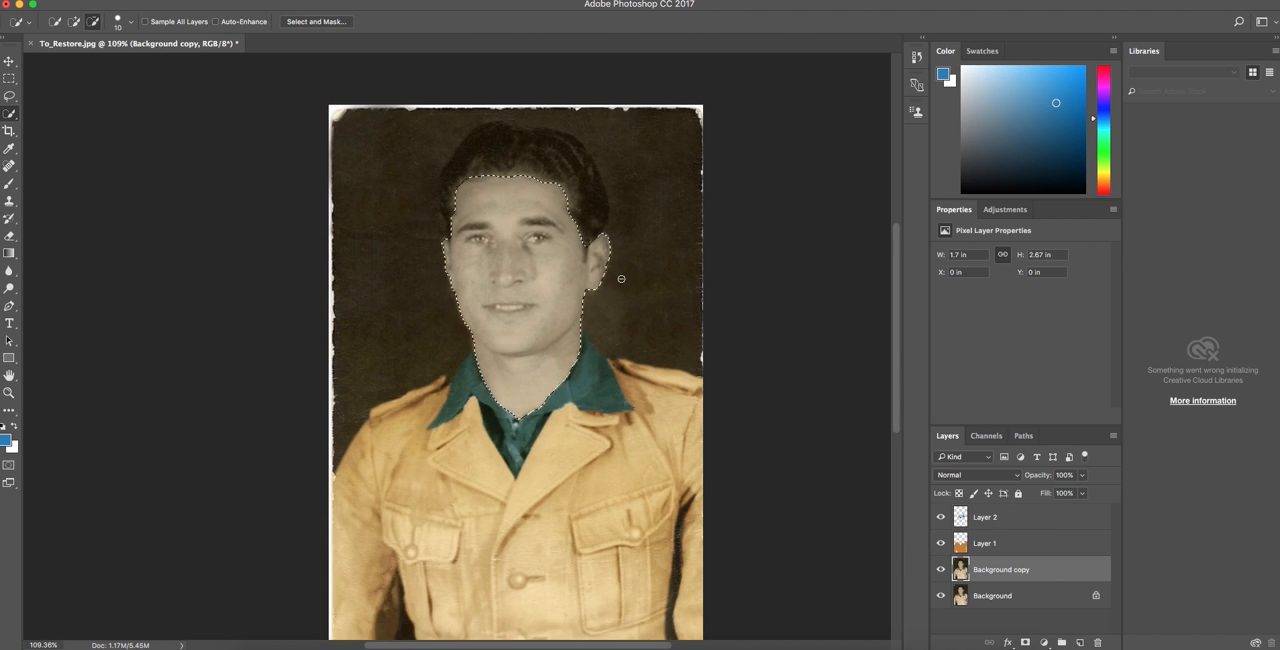
Subtract the hair beside the right ear from the face selection and refine the left ear's edge with a 1 px brush.
scroll(615, 274, up, 10)
drag(503, 165, 501, 229)
key(bracketleft)
key(bracketleft)
key(bracketleft)
key(bracketleft)
key(bracketleft)
key(bracketleft)
key(bracketleft)
key(bracketleft)
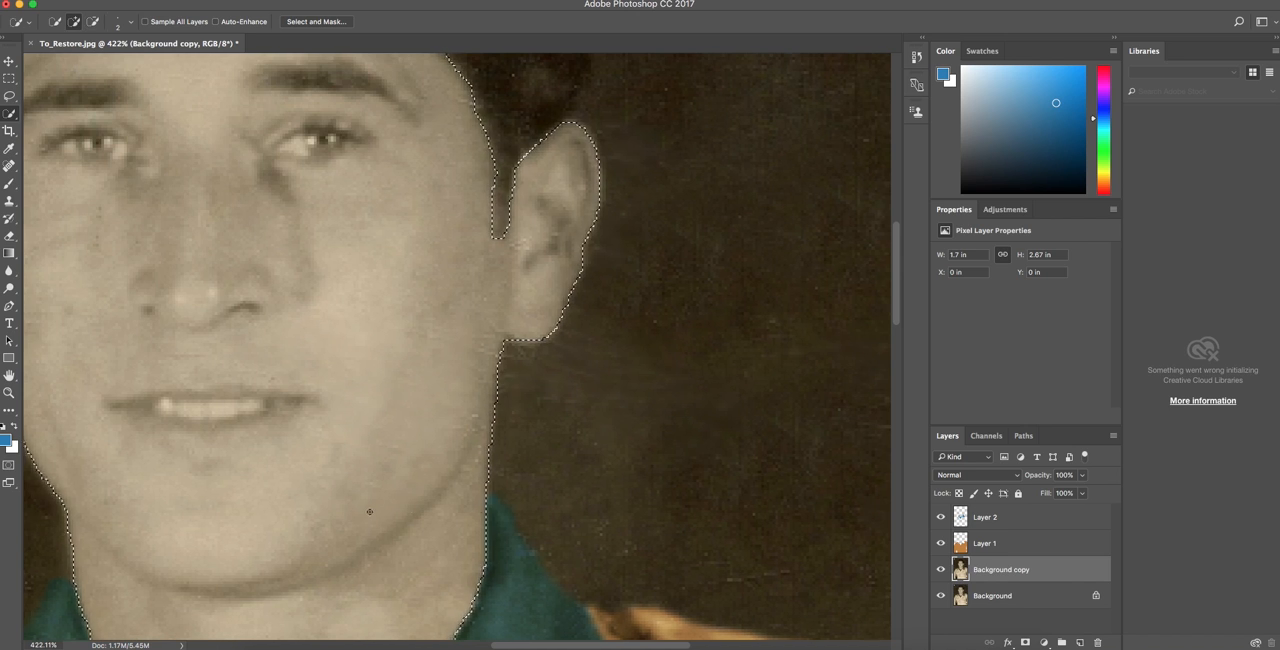
scroll(371, 508, left, 5)
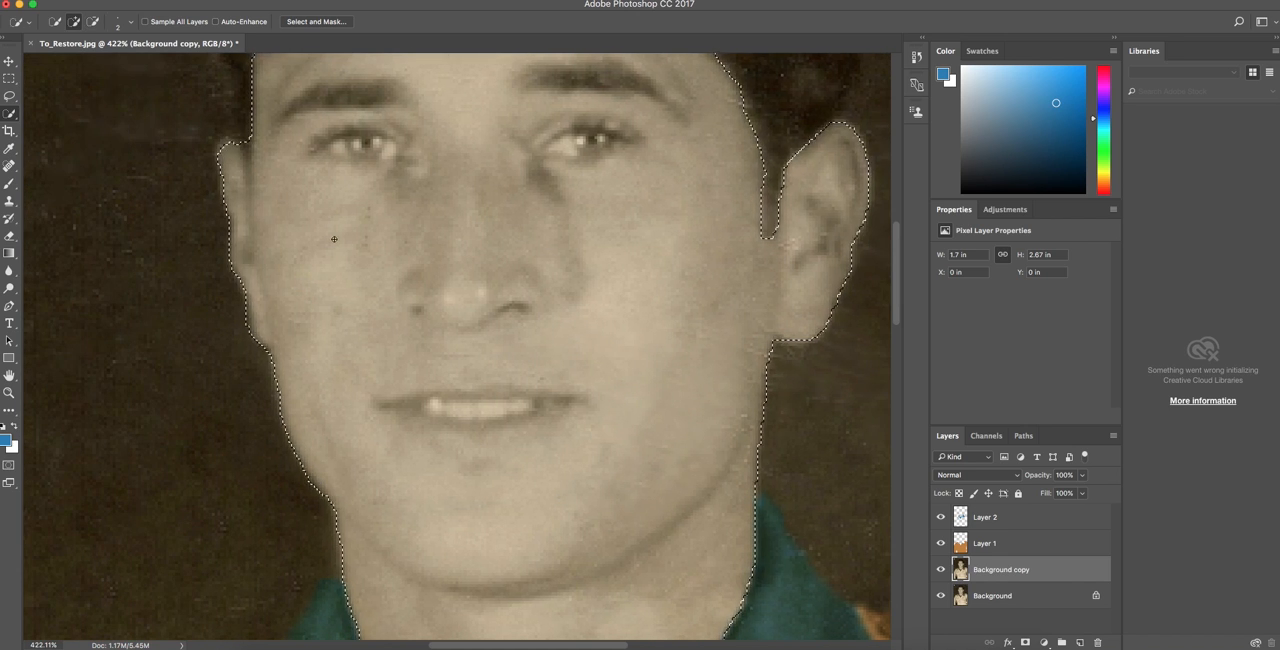
scroll(240, 164, up, 2)
scroll(240, 164, up, 3)
key(bracketleft)
alt+click(266, 156)
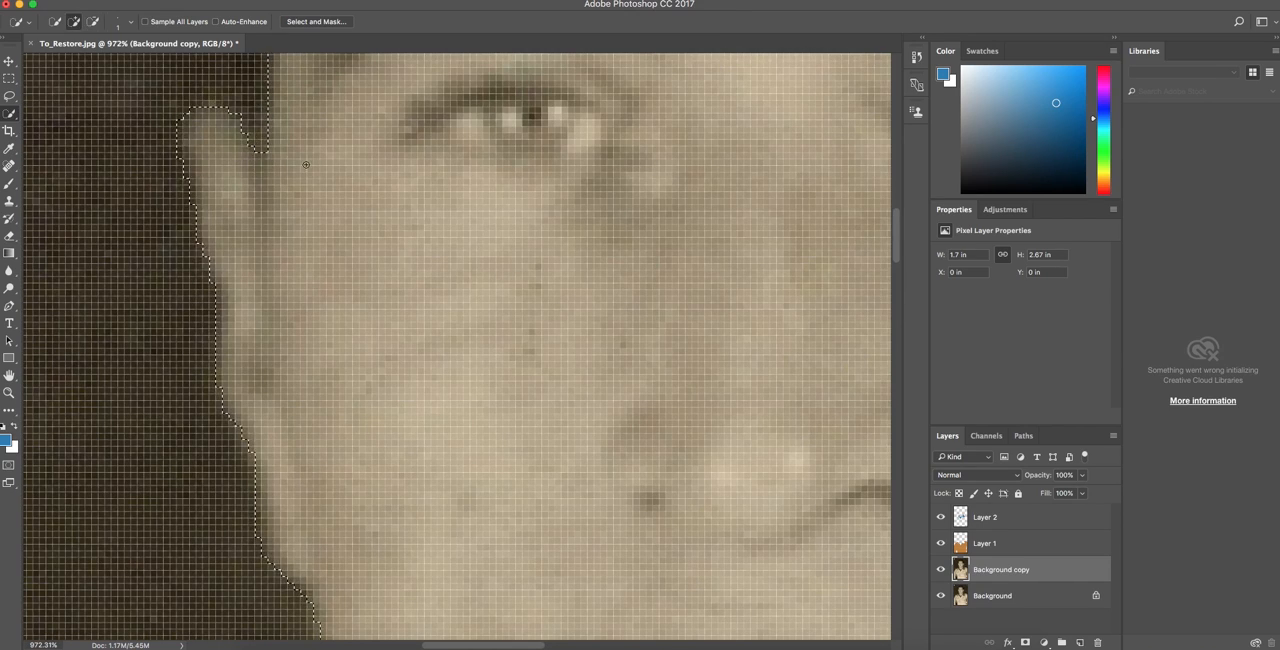
Subtract the mouth from the face selection with a 4 px Quick Selection brush.
scroll(290, 156, down, 10)
scroll(400, 200, up, 4)
mouse_move(497, 263)
mouse_down()
mouse_move(452, 262)
mouse_move(506, 262)
mouse_move(434, 261)
mouse_up()
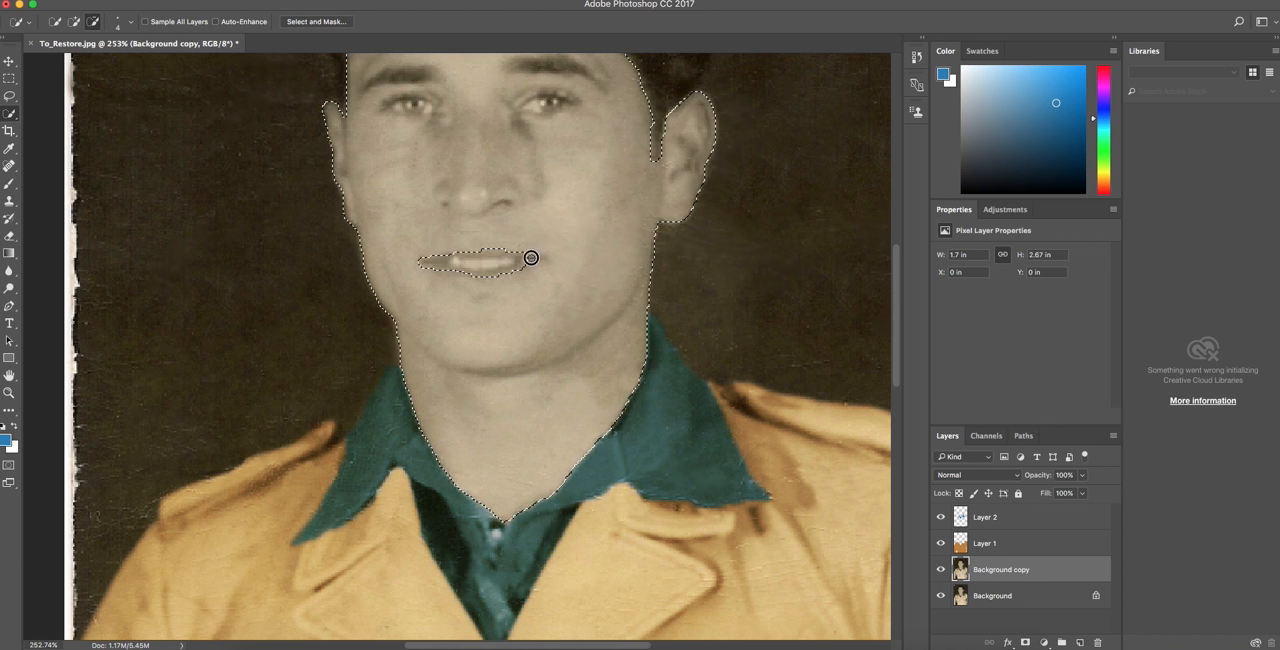
drag(524, 258, 540, 260)
scroll(463, 252, down, 1)
Subtract both eyebrows and both eyes from the face selection.
scroll(463, 252, up, 5)
drag(367, 223, 429, 211)
drag(522, 203, 592, 218)
drag(392, 242, 425, 243)
drag(529, 241, 568, 240)
Refine the selection edge around the lips, cleaning up the mouth corners and lower lip.
scroll(514, 443, down, 2)
scroll(494, 416, up, 8)
alt+drag(642, 370, 608, 386)
mouse_move(606, 335)
alt+mouse_down()
mouse_move(413, 336)
mouse_move(365, 365)
alt+mouse_up()
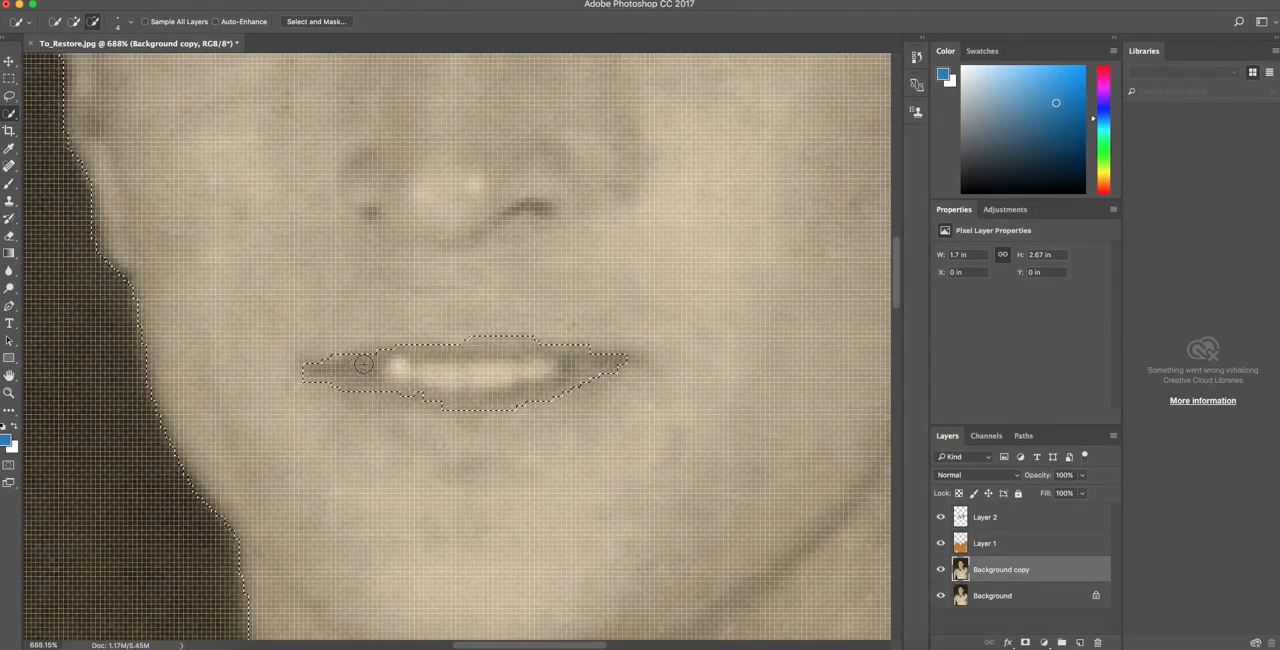
scroll(365, 365, down, 8)
scroll(464, 390, down, 5)
scroll(464, 390, up, 5)
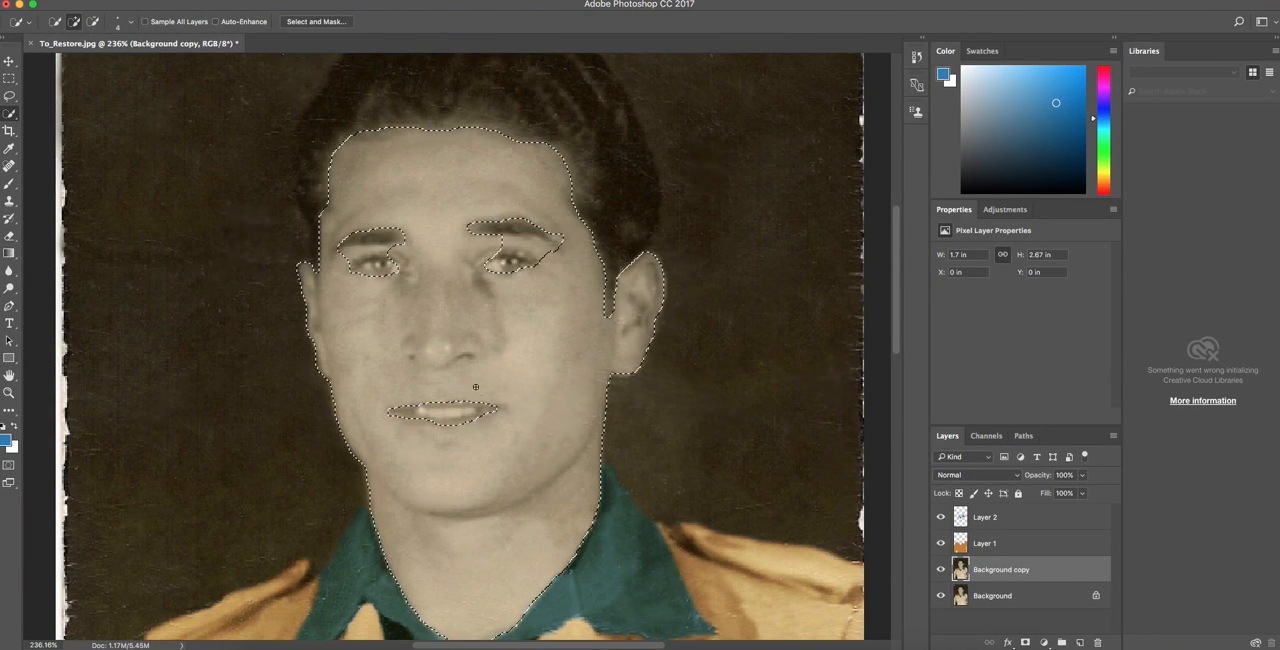
drag(402, 419, 412, 425)
Restore the skin between the eyebrows and the eyes to the face selection so each brow is outlined separately from its eye.
drag(374, 251, 348, 254)
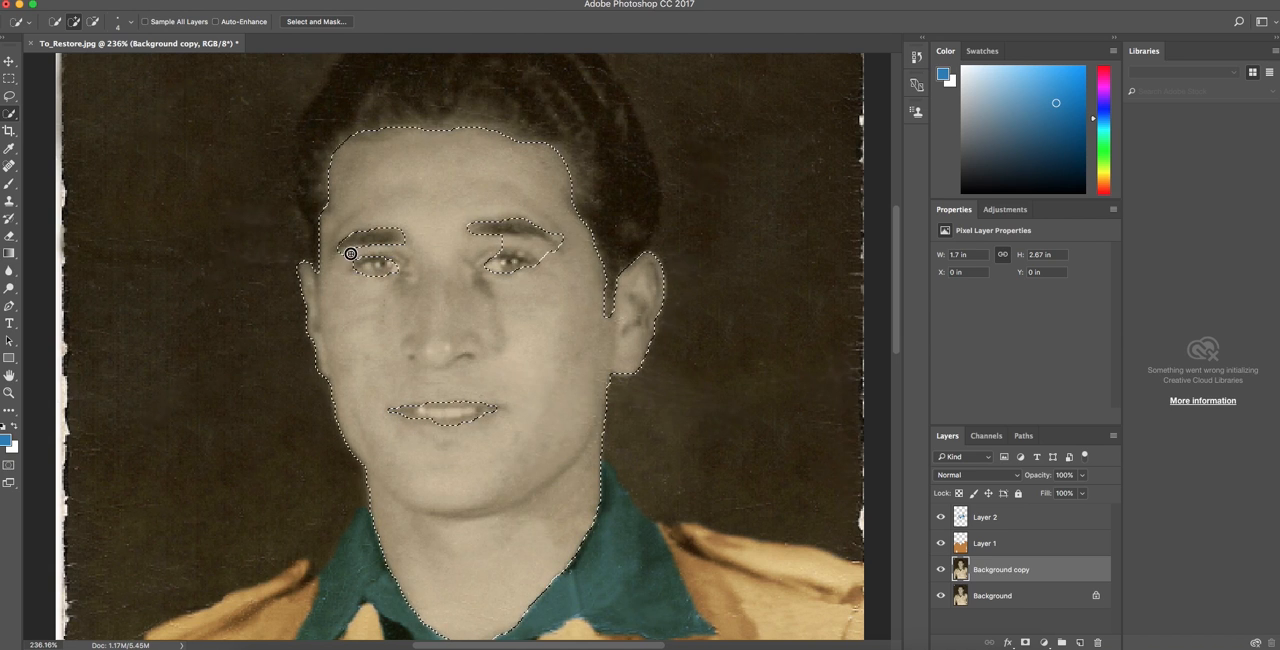
mouse_move(508, 245)
mouse_down()
mouse_move(553, 254)
mouse_move(503, 240)
mouse_up()
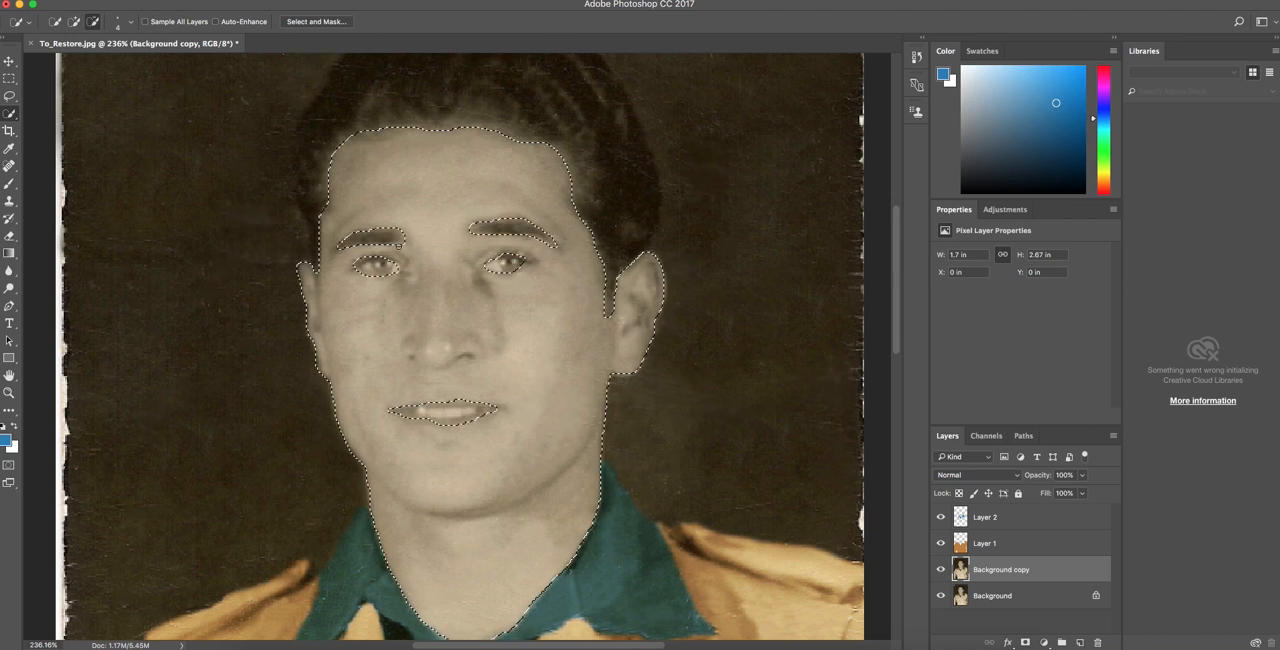
mouse_move(391, 221)
mouse_down()
mouse_move(425, 250)
mouse_move(471, 225)
mouse_move(543, 243)
mouse_up()
Tighten the face selection's edge around the left eye so the surrounding eyelid skin is included.
scroll(390, 268, up, 5)
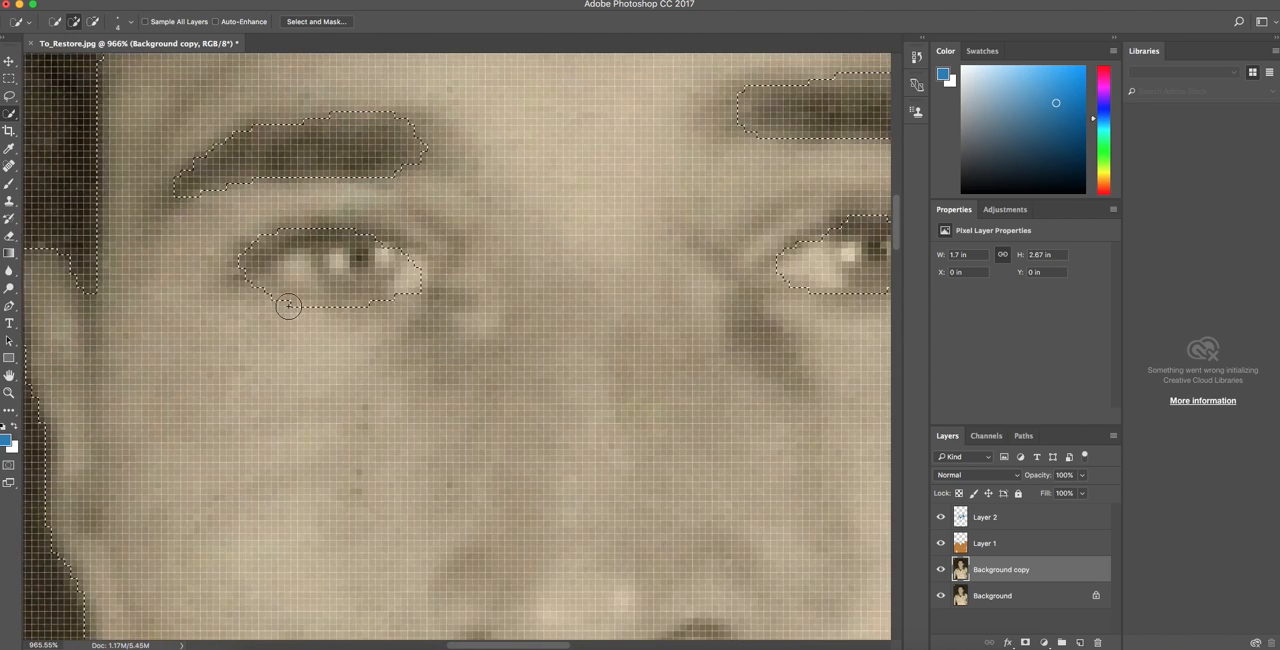
drag(284, 306, 329, 272)
mouse_move(318, 216)
mouse_down()
mouse_move(267, 229)
mouse_move(241, 258)
mouse_up()
alt+click(339, 261)
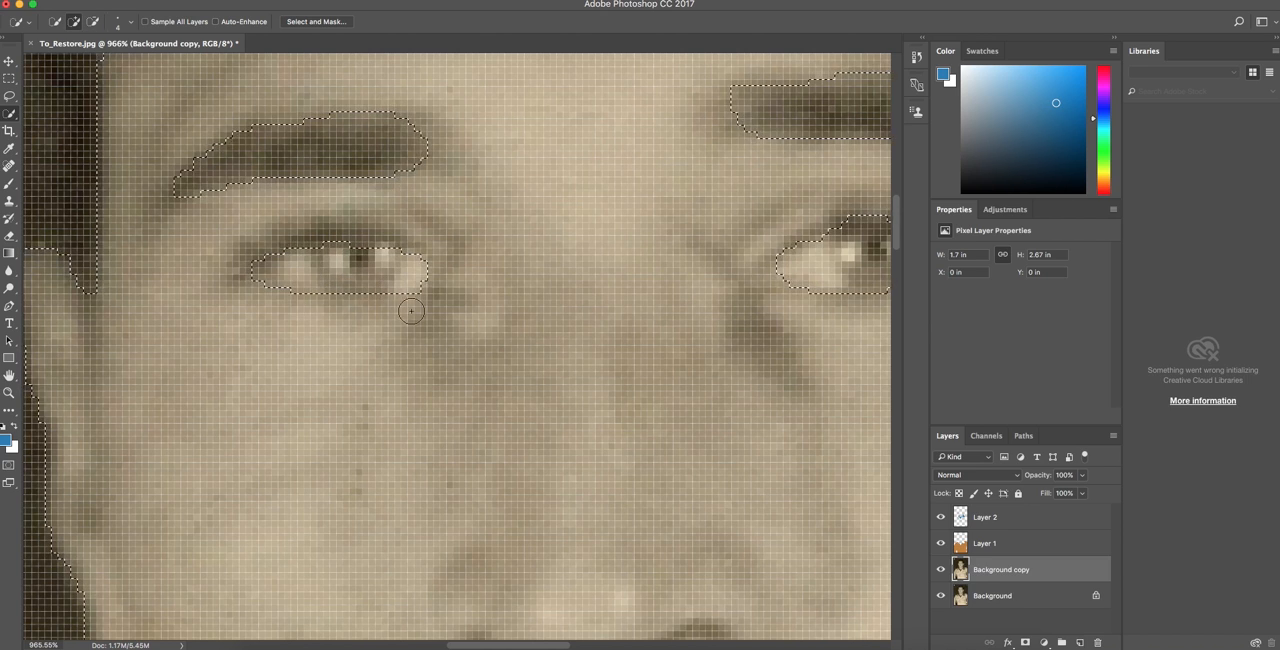
Refine the face selection's edge around the right eyebrow and the right eye, leaving only the eye opening unselected.
scroll(520, 270, right, 5)
key(bracketright)
drag(729, 215, 757, 230)
scroll(756, 235, down, 5)
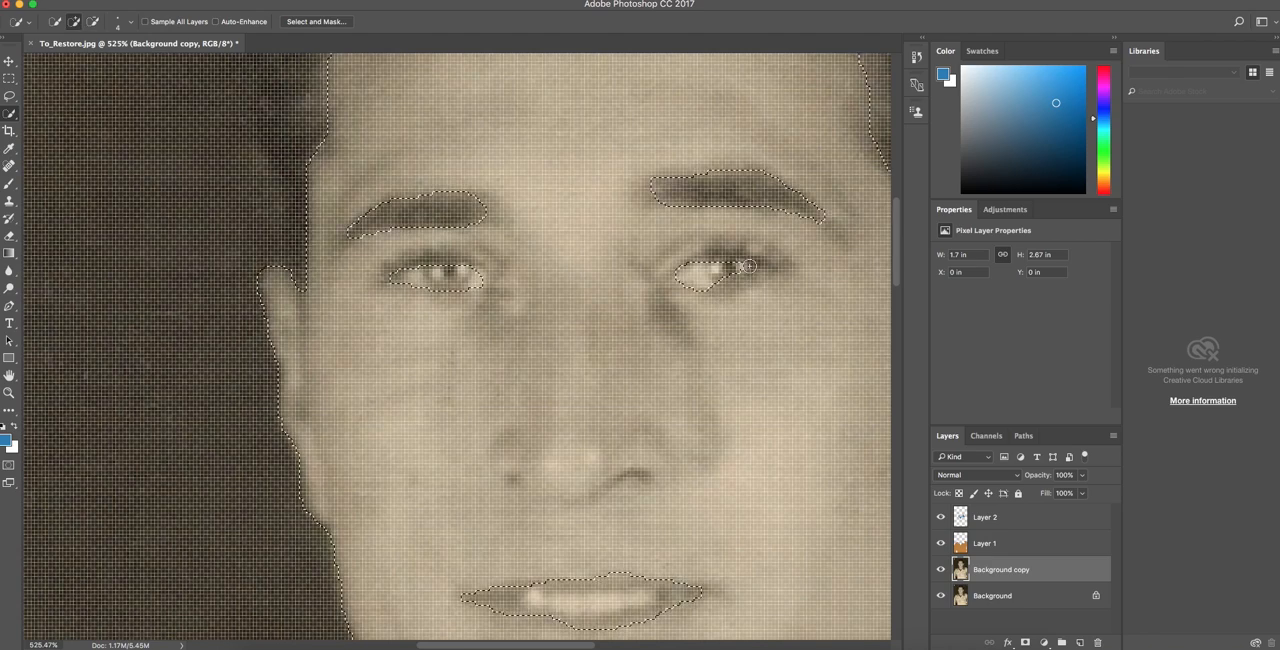
mouse_move(702, 293)
mouse_down()
mouse_move(671, 284)
mouse_move(721, 297)
mouse_move(697, 257)
mouse_up()
scroll(786, 269, up, 5)
scroll(786, 269, down, 10)
scroll(649, 298, up, 5)
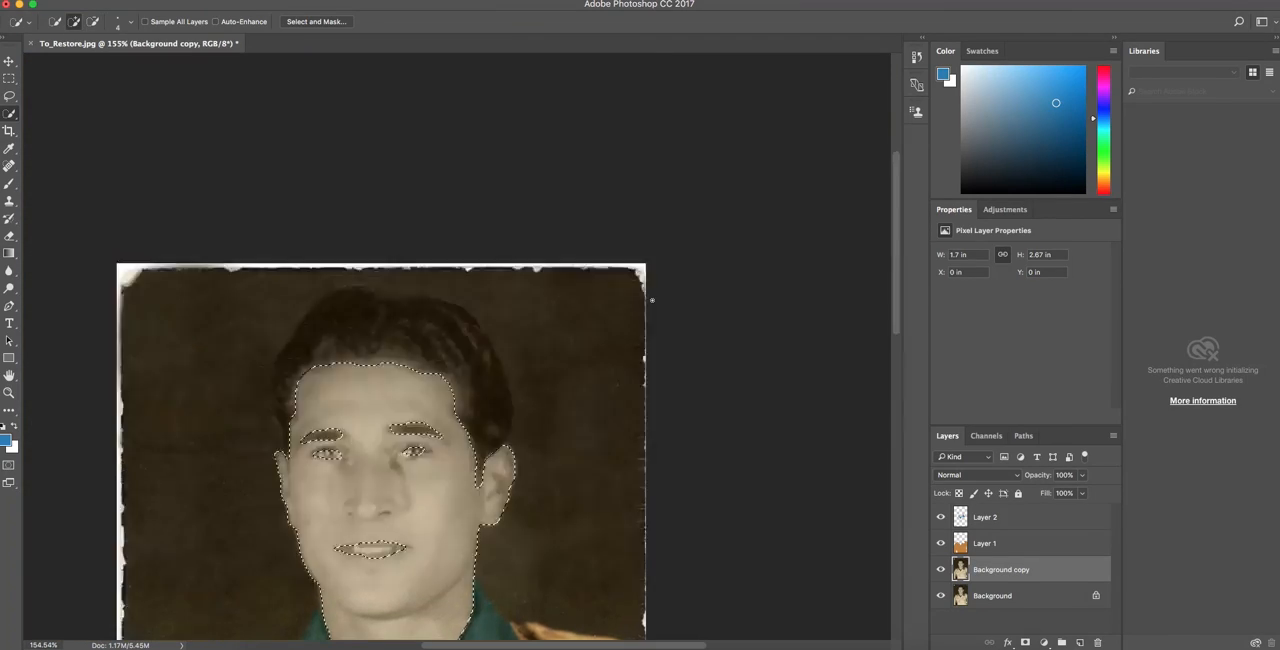
scroll(654, 316, down, 5)
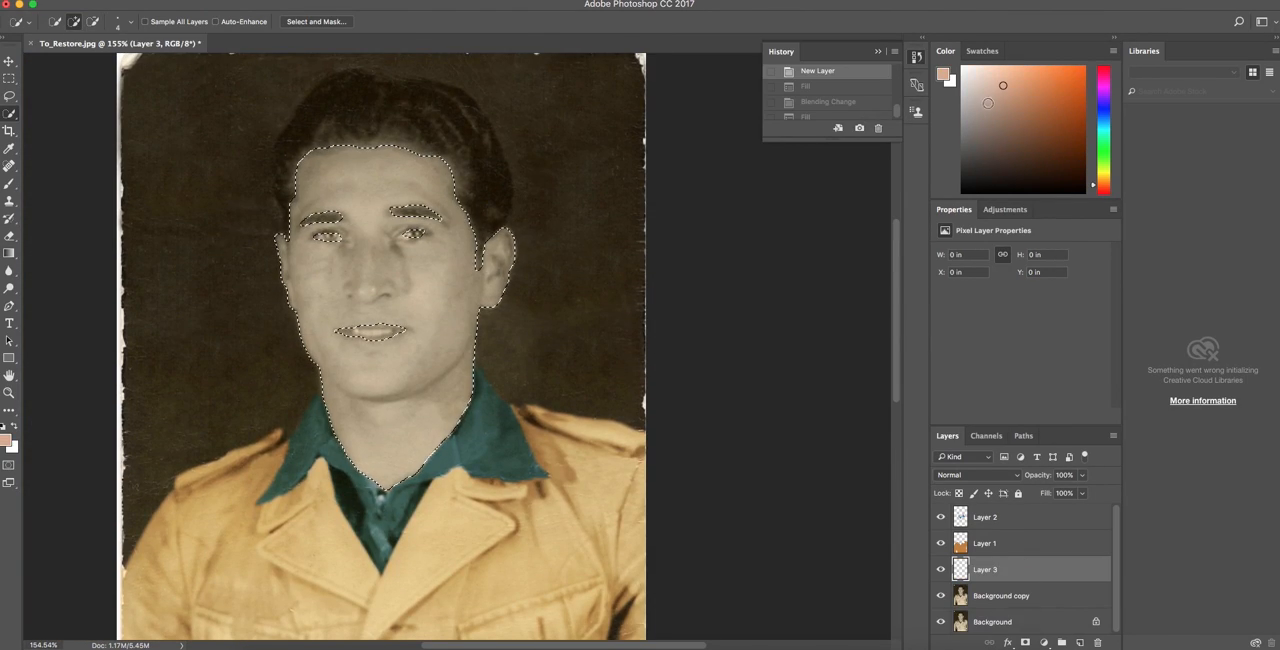
Fill the face selection with a light peach skin tone on a new layer and set its blend mode to Overlay.
click(146, 1)
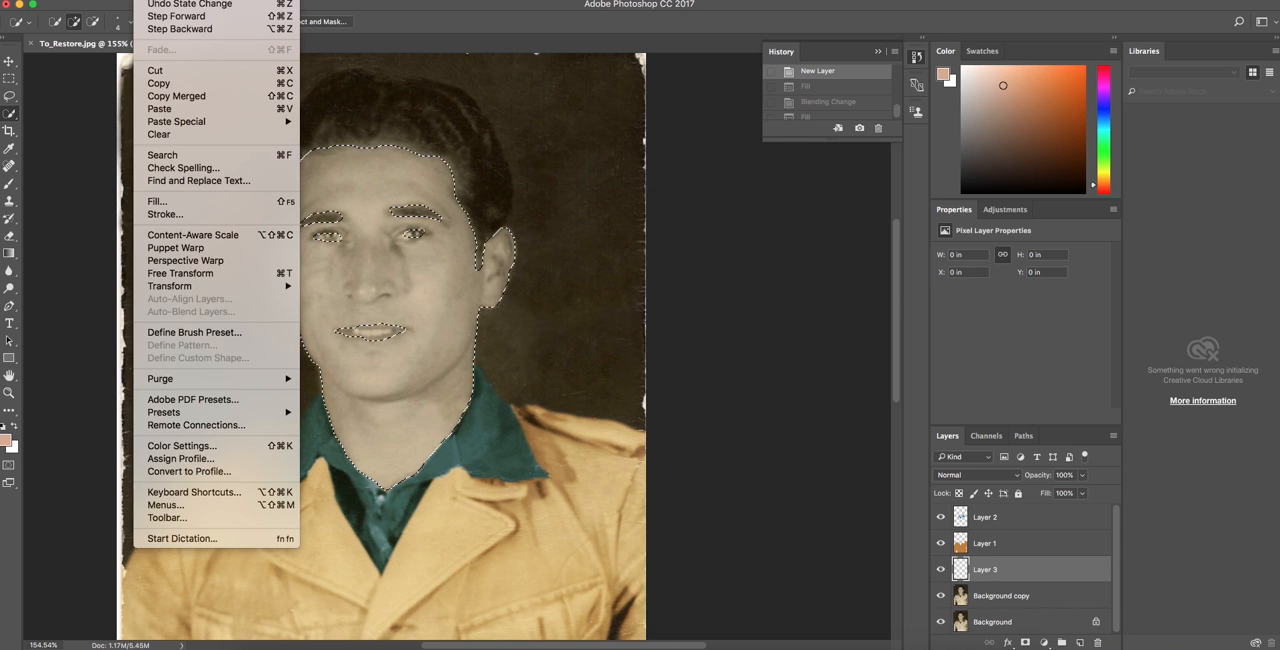
click(171, 207)
click(731, 246)
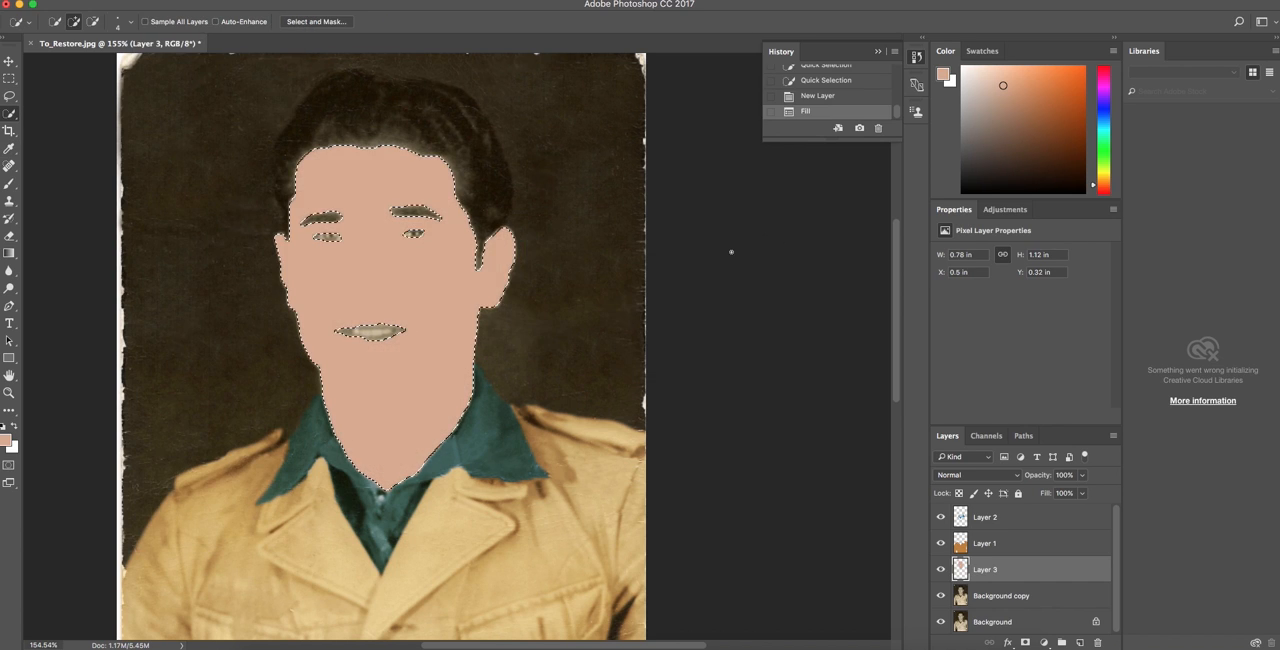
click(1010, 478)
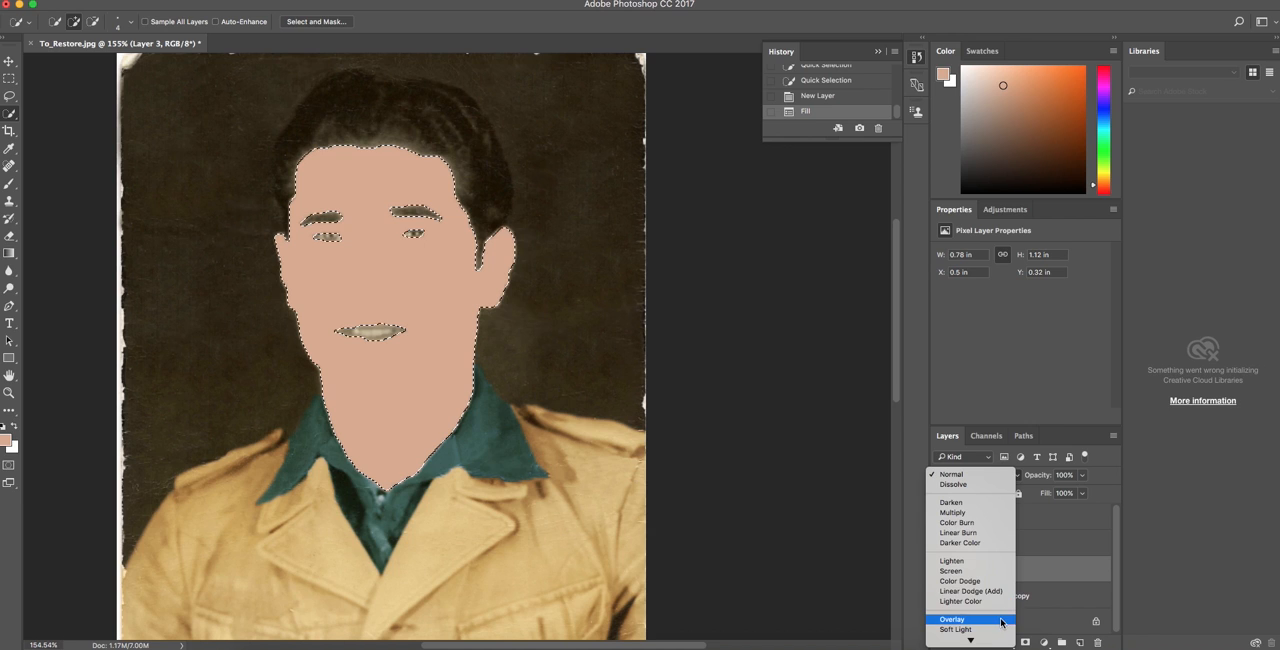
click(1003, 622)
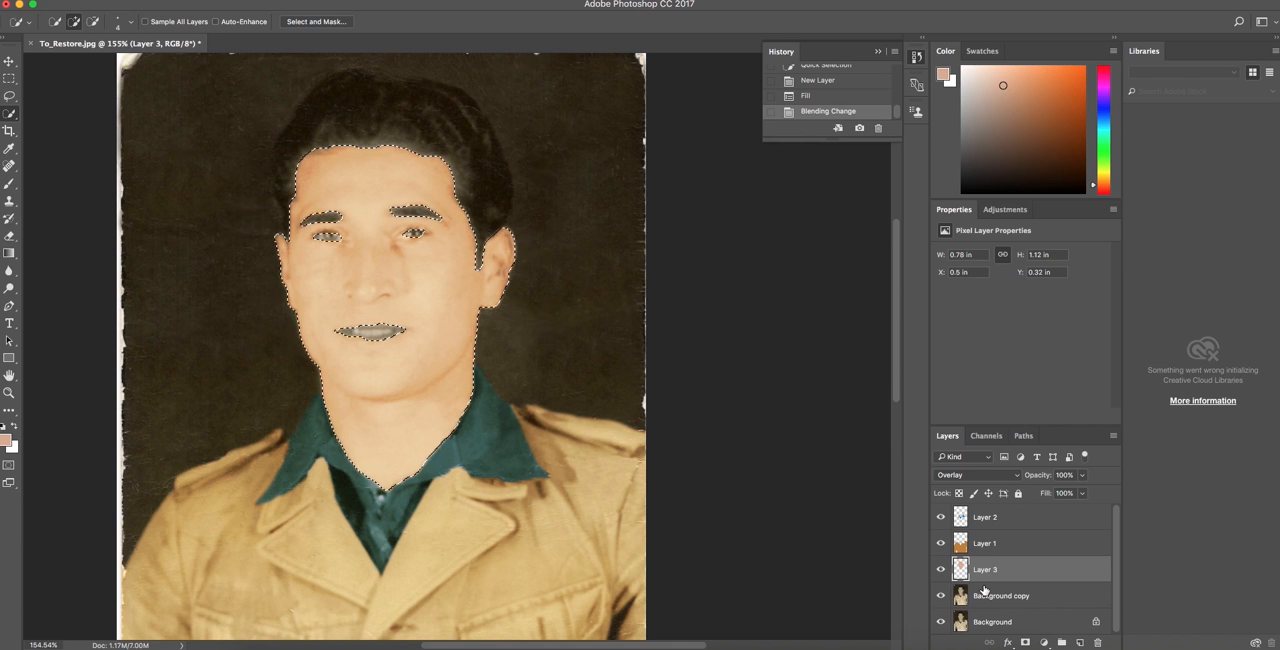
Lower the skin layer's opacity to 53% and deselect the face.
drag(1045, 478, 1035, 478)
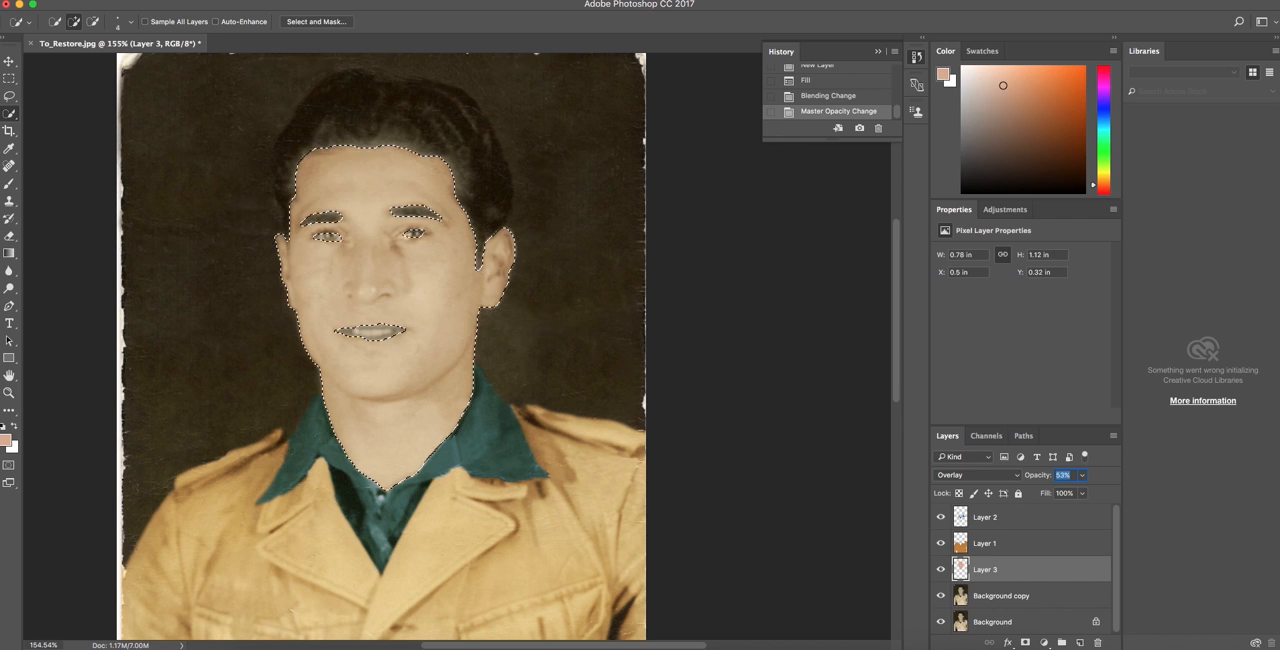
click(290, 0)
click(315, 15)
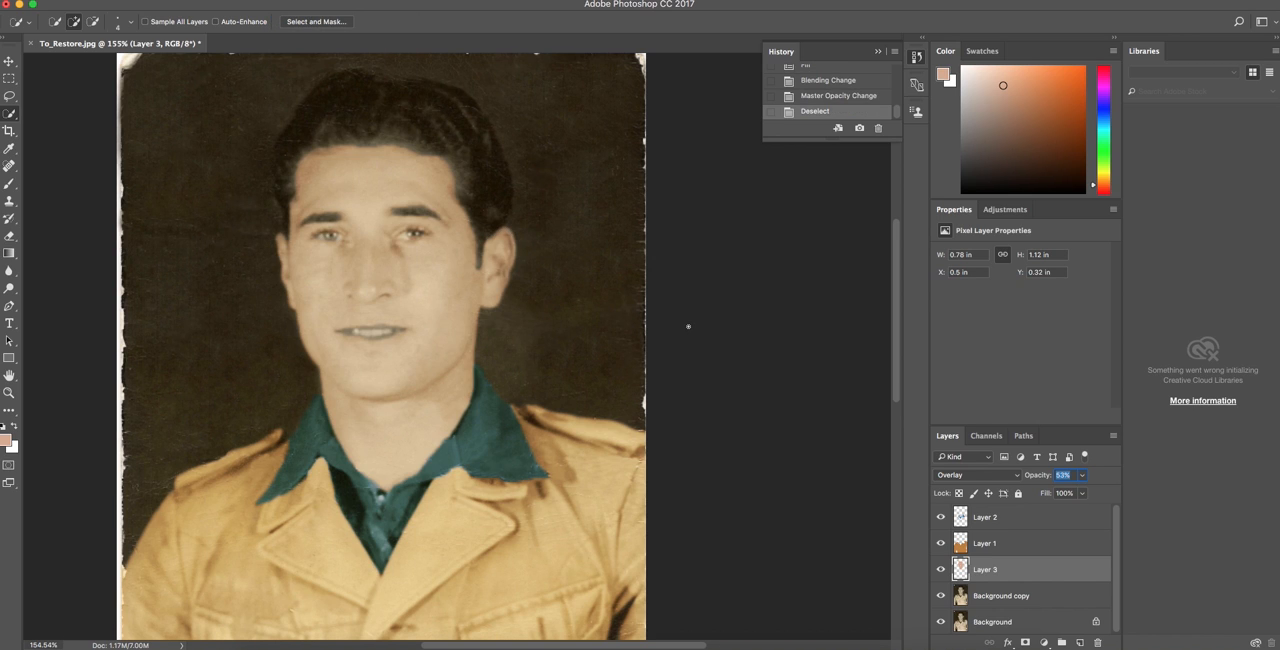
scroll(677, 331, down, 5)
scroll(677, 331, up, 10)
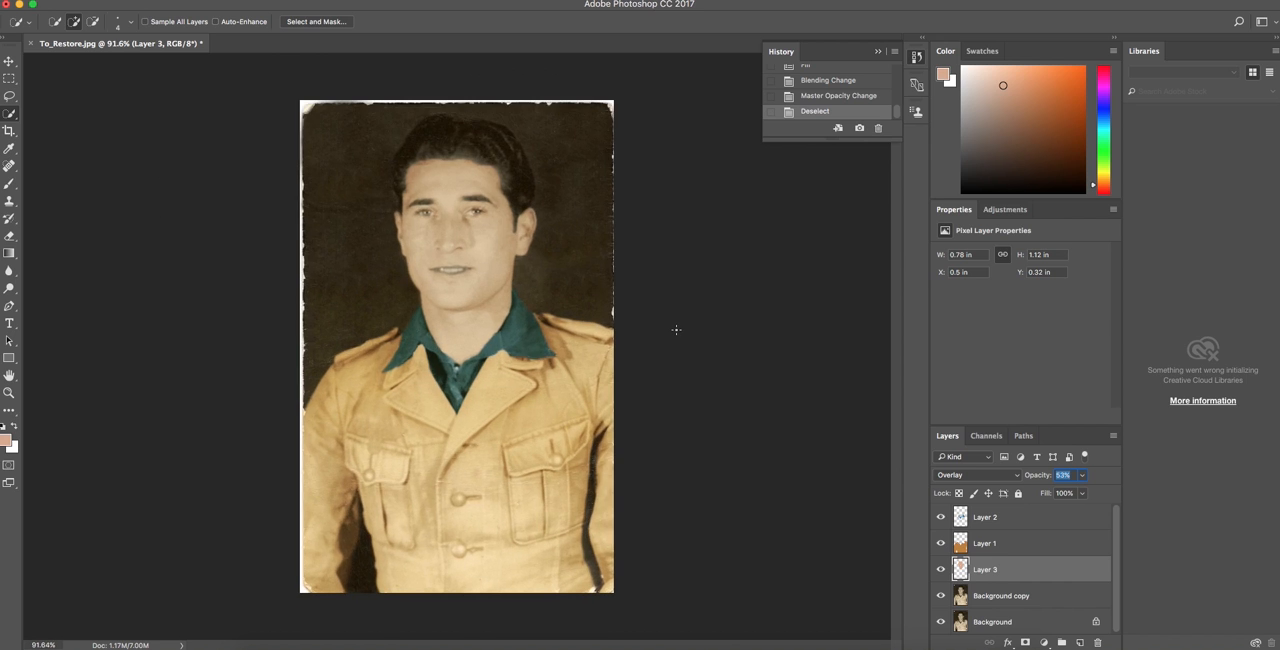
Select the mouth along the lip edges on the Background copy layer with a 1 px Quick Selection brush.
scroll(625, 295, up, 5)
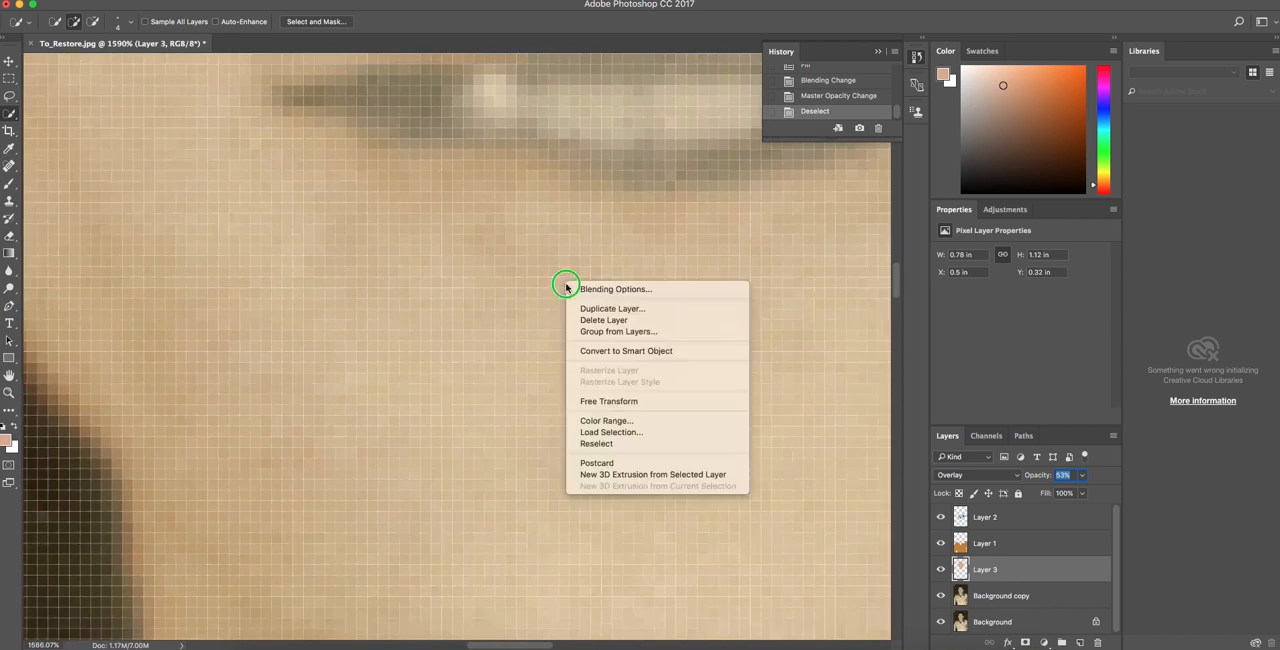
click(1001, 596)
mouse_move(536, 188)
mouse_down()
mouse_move(578, 197)
mouse_move(614, 180)
mouse_move(560, 184)
mouse_move(659, 184)
mouse_up()
alt+click(568, 211)
scroll(568, 232, up, 5)
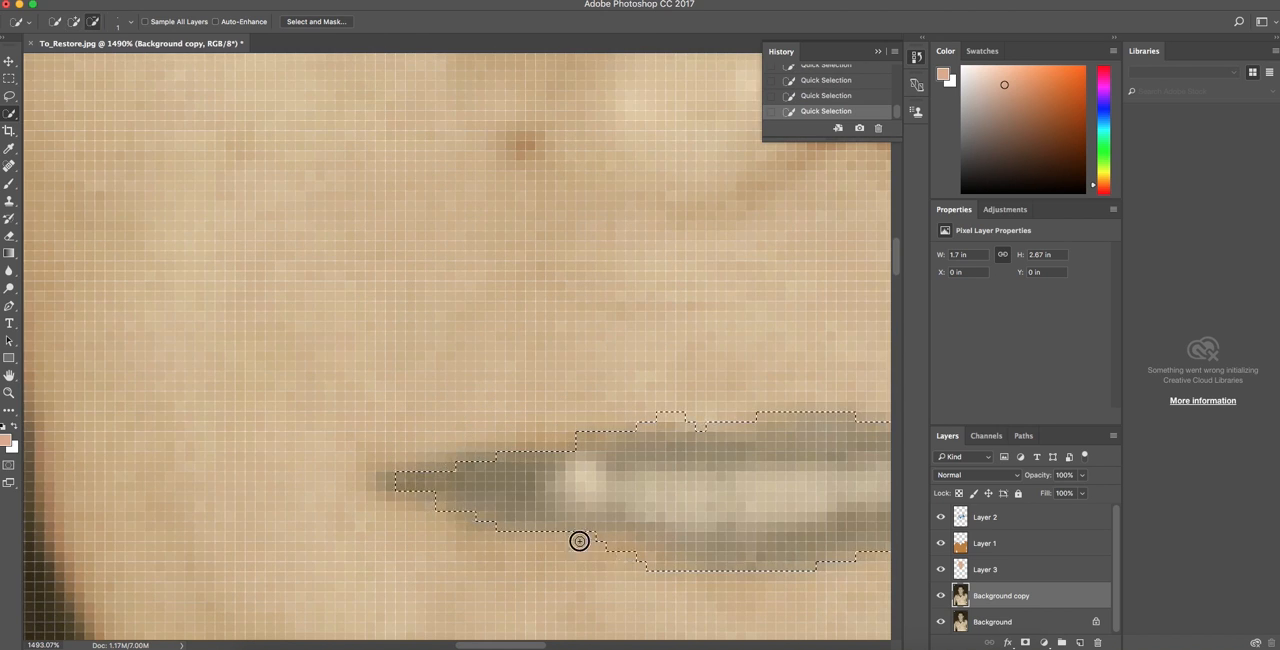
scroll(500, 495, right, 10)
alt+click(548, 431)
drag(194, 411, 306, 417)
scroll(420, 470, left, 3)
Subtract the teeth from the mouth selection so only the upper and lower lips stay selected.
drag(548, 482, 300, 513)
drag(494, 510, 545, 491)
mouse_move(260, 491)
mouse_down()
mouse_move(229, 497)
mouse_move(251, 469)
mouse_move(221, 510)
mouse_move(289, 531)
mouse_up()
alt+click(429, 508)
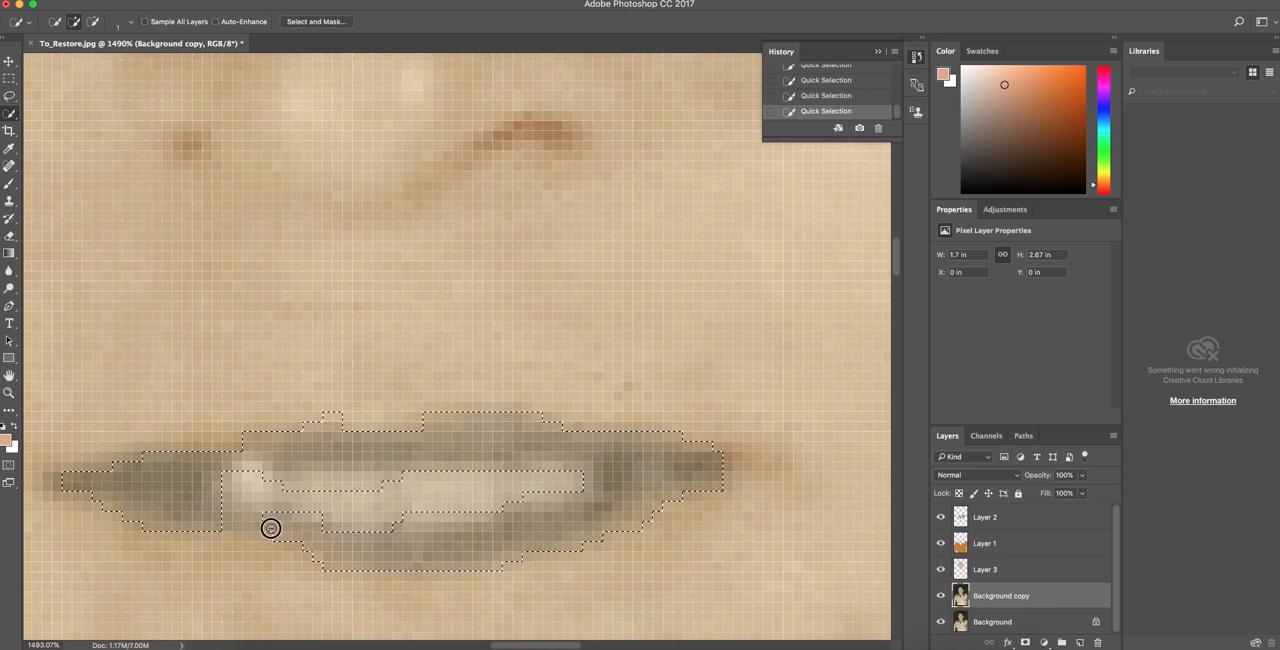
key(super+0)
scroll(410, 322, up, 5)
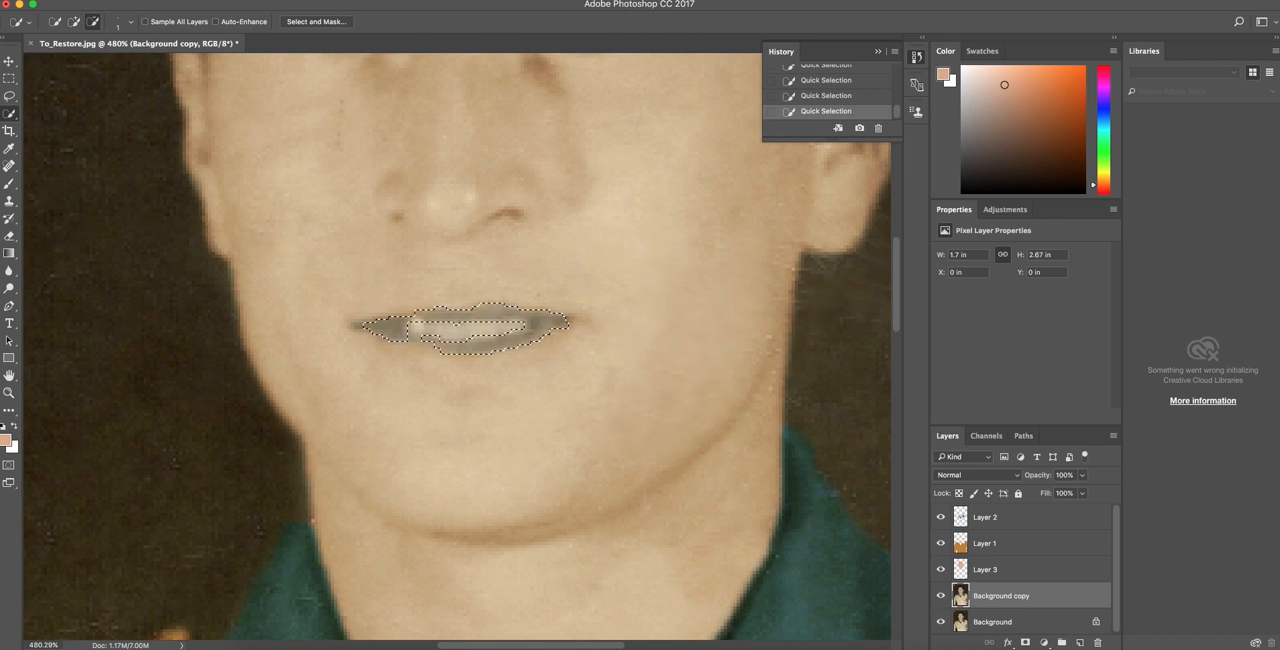
scroll(462, 342, down, 5)
Fill the lip selection with the peach foreground color on a new layer and set its blend mode to Overlay.
click(1080, 643)
click(138, 2)
click(165, 201)
click(742, 241)
click(977, 475)
click(988, 621)
Lower the lip layer's opacity to 53% and deselect the lips.
scroll(460, 345, up, 5)
drag(1082, 476, 1031, 483)
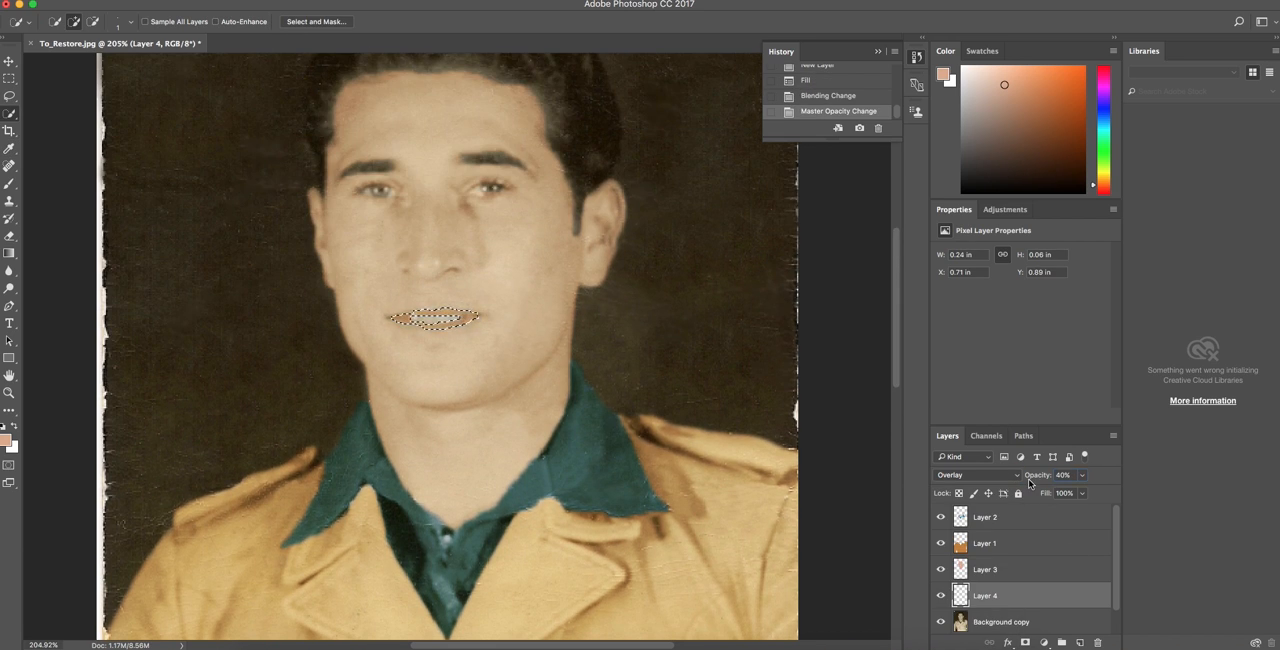
click(283, 2)
click(292, 20)
Paint both irises with a muted brown on the Overlay lip layer using a small Brush.
right_click(9, 183)
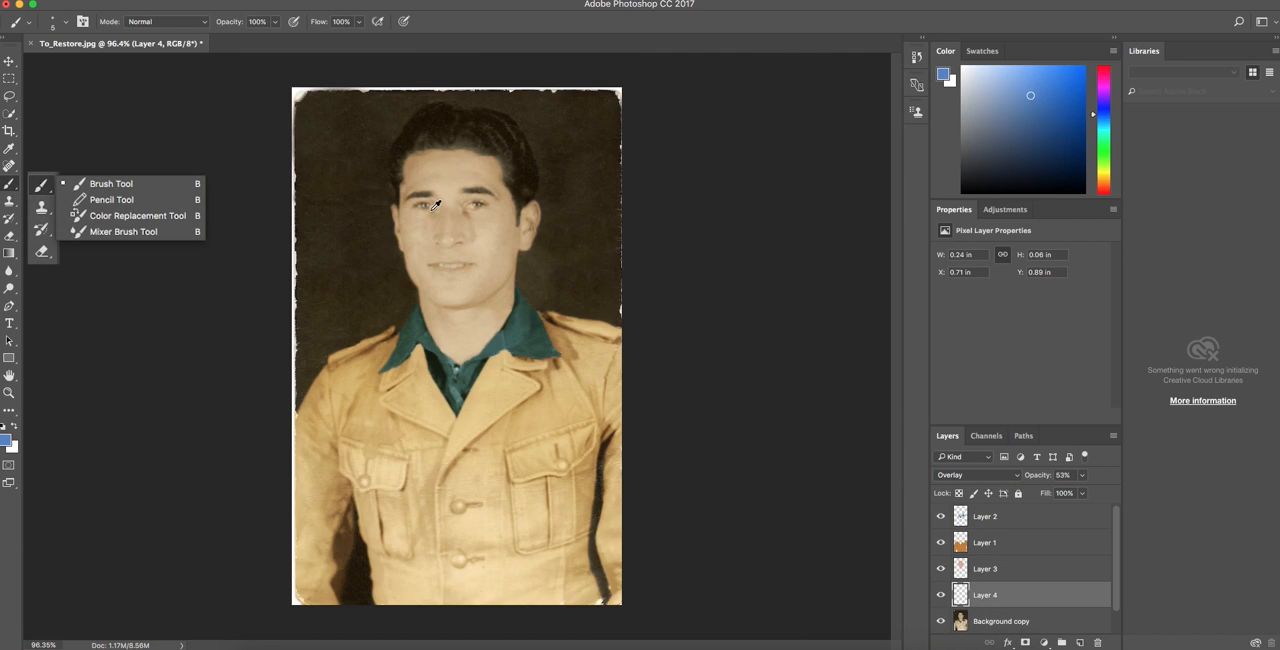
scroll(435, 205, up, 5)
scroll(767, 186, up, 5)
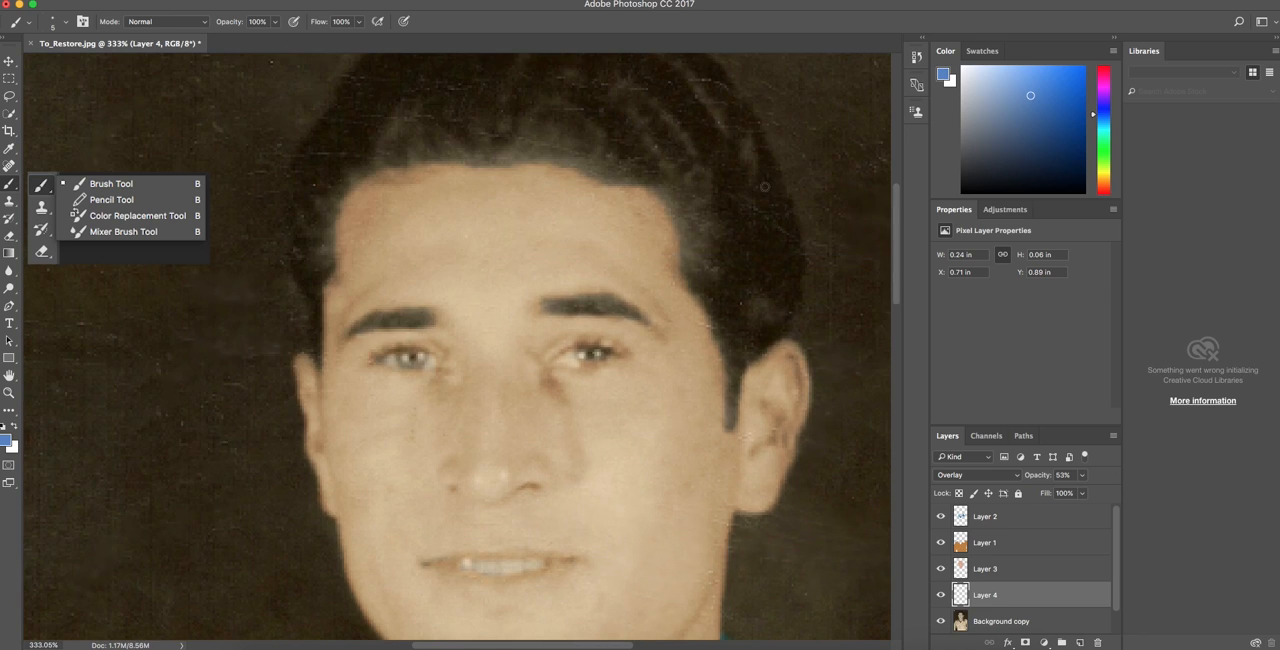
drag(1104, 125, 1104, 178)
drag(1045, 108, 1015, 125)
mouse_move(403, 363)
mouse_down()
mouse_move(423, 354)
mouse_move(403, 359)
mouse_up()
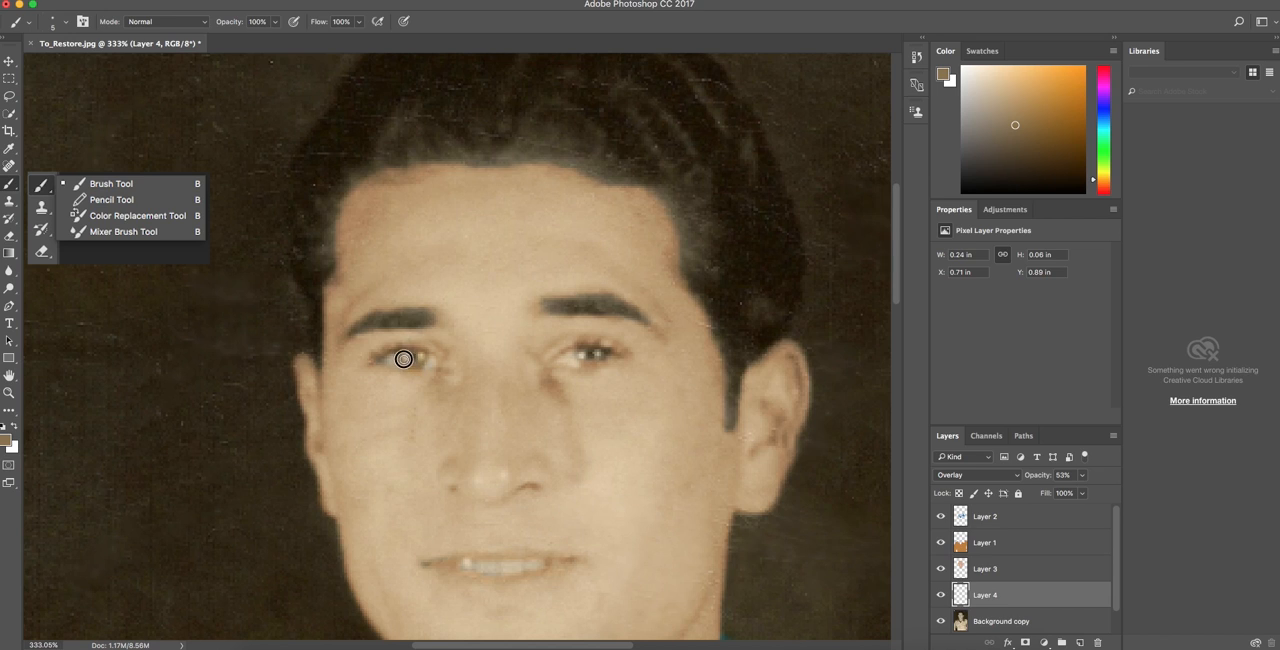
mouse_move(578, 356)
mouse_down()
mouse_move(602, 360)
mouse_move(582, 352)
mouse_up()
key(super+0)
scroll(551, 286, up, 5)
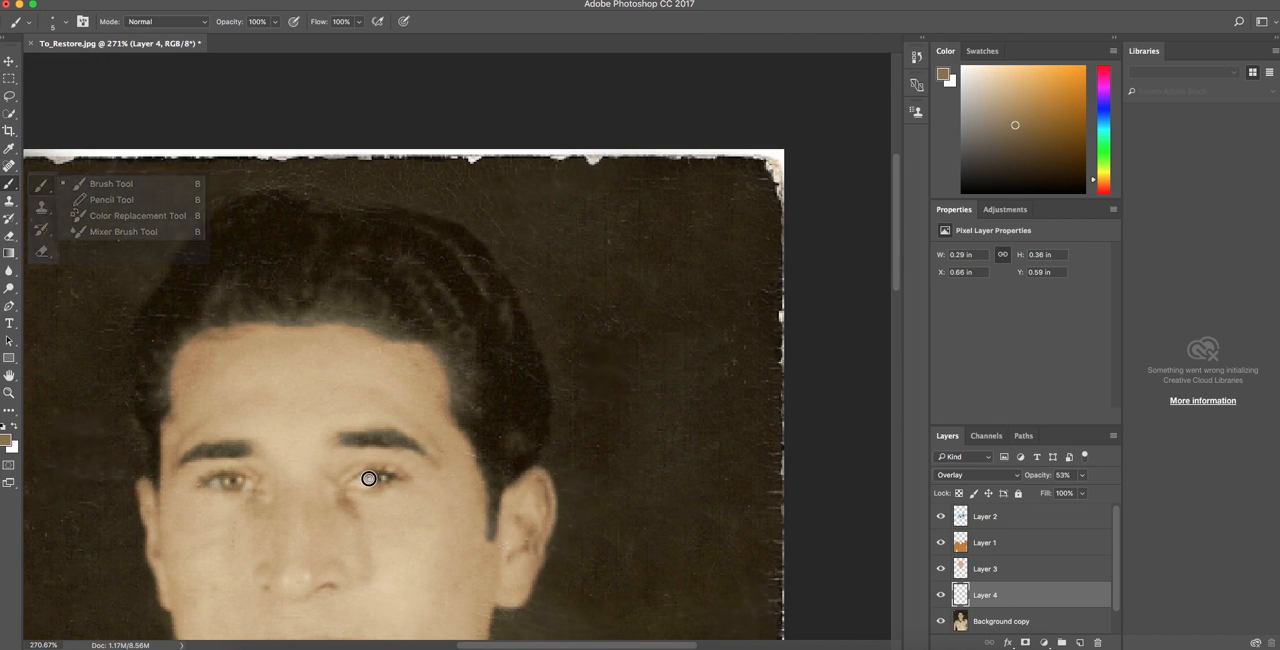
scroll(490, 455, down, 1)
scroll(493, 457, down, 4)
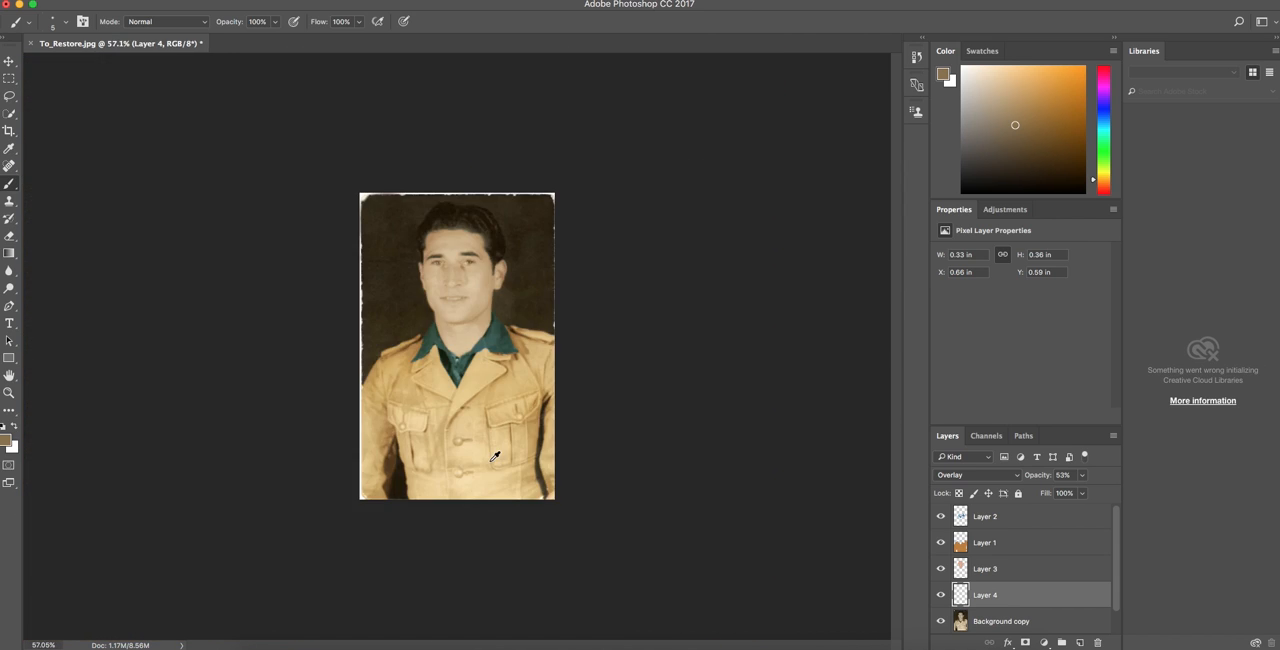
Toggle the color layers off and on to compare the portrait with and without its tints.
scroll(493, 457, up, 2)
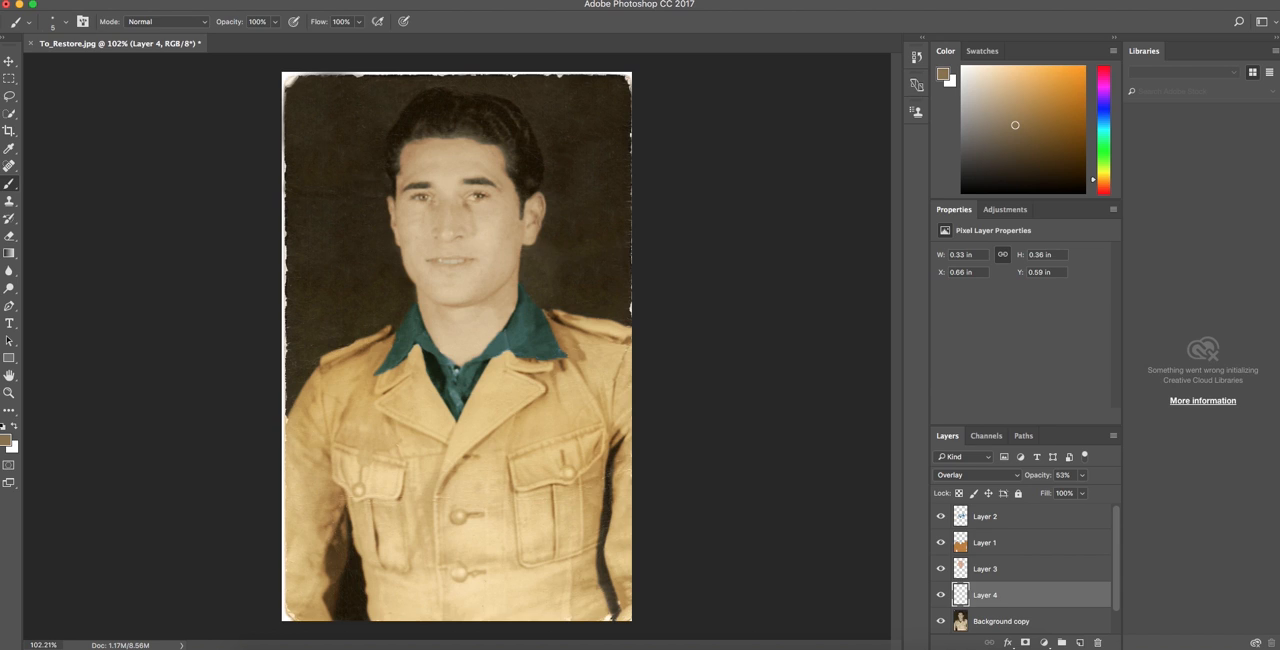
scroll(1047, 574, down, 2)
scroll(1047, 574, up, 2)
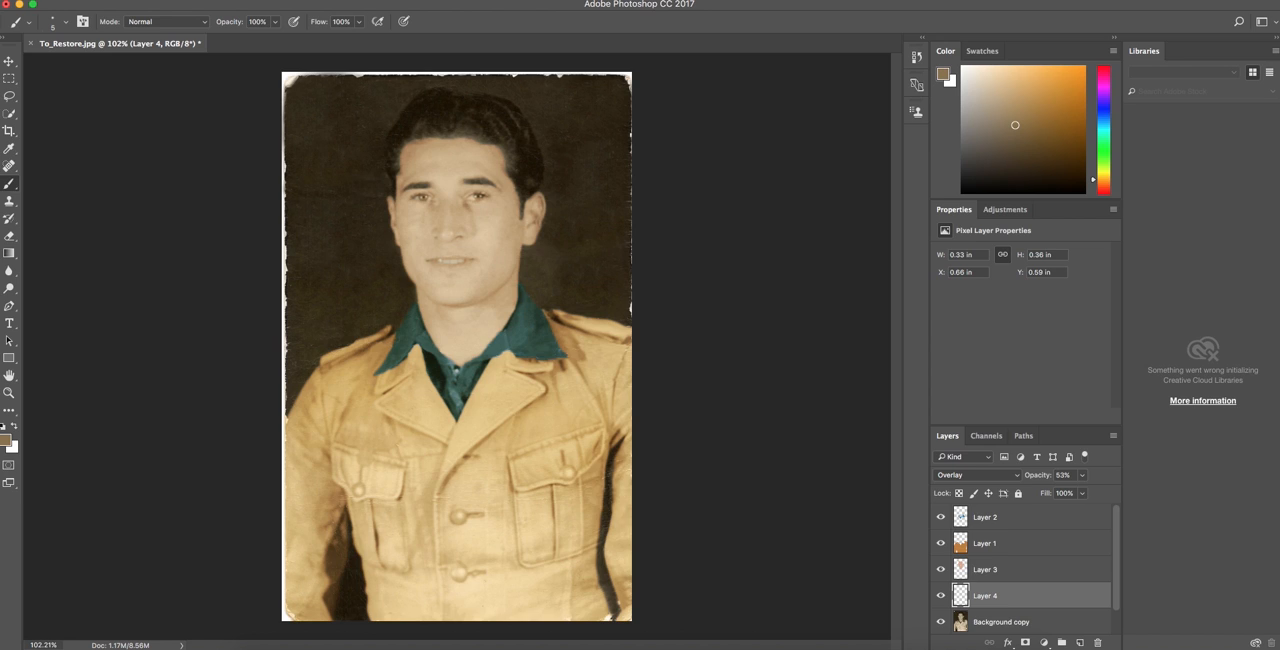
scroll(1071, 593, down, 1)
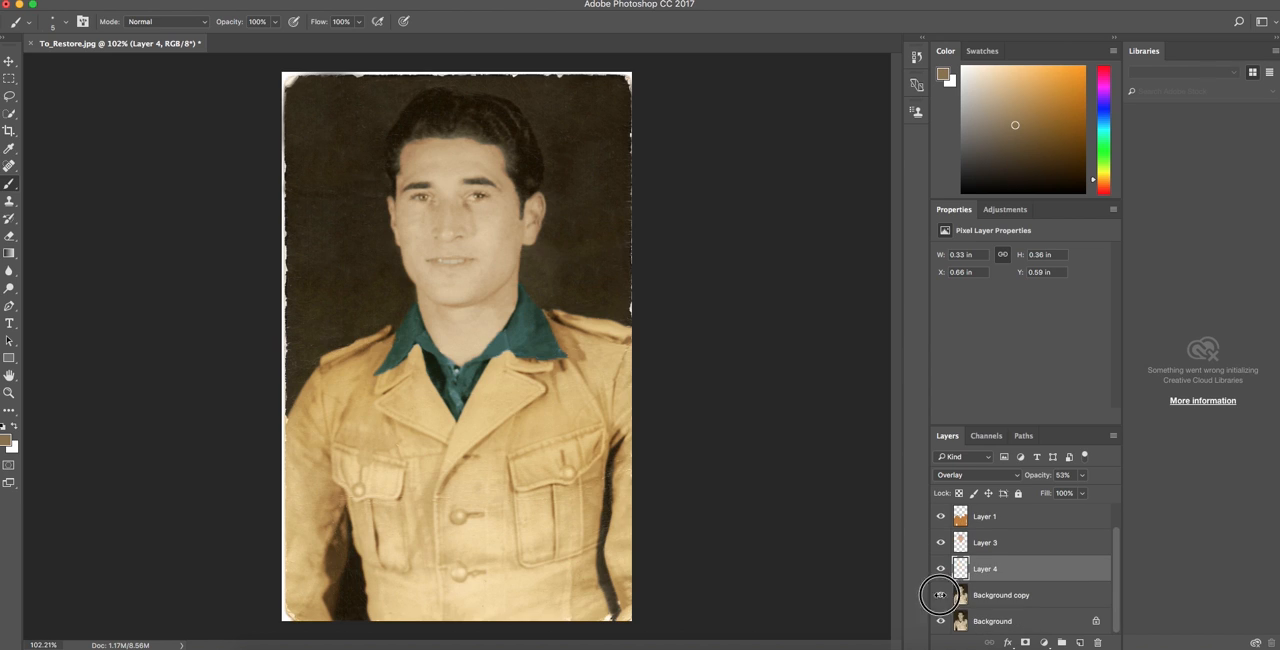
drag(941, 569, 941, 517)
scroll(945, 604, up, 1)
click(941, 517)
scroll(942, 540, down, 1)
drag(941, 569, 941, 517)
scroll(941, 530, up, 1)
click(941, 517)
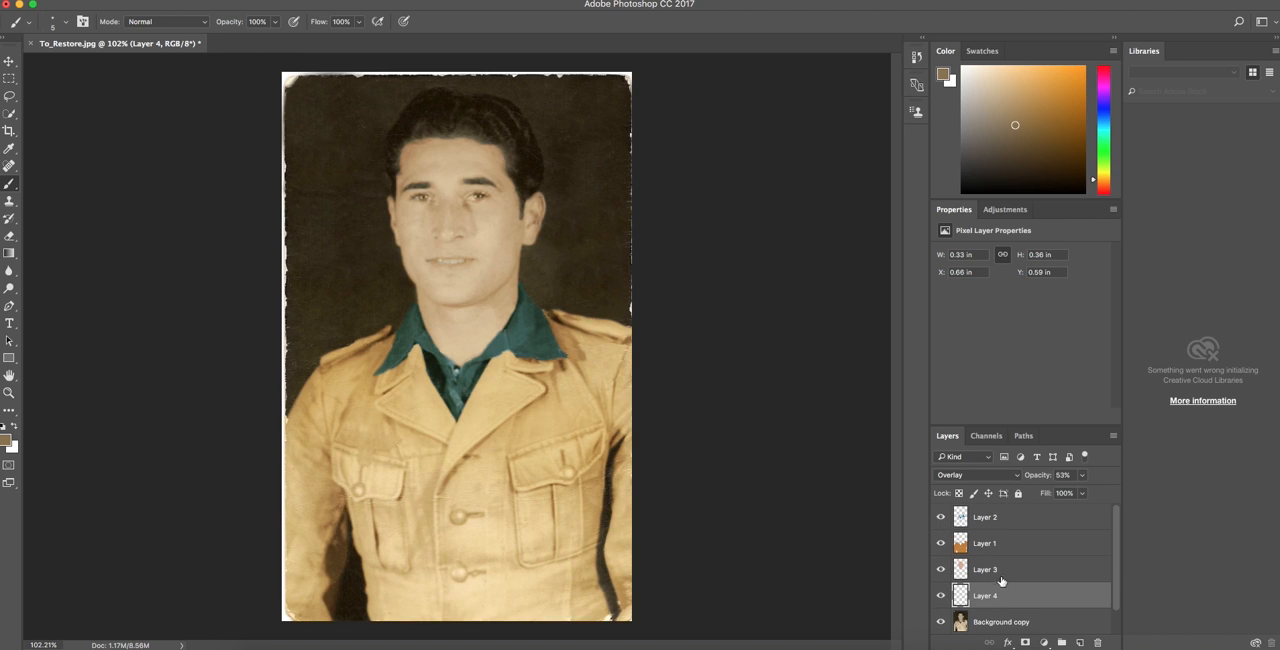
Toggle the visibility of Layer 3 to examine the skin tint's effect on the face.
click(941, 569)
click(941, 569)
click(941, 569)
click(941, 569)
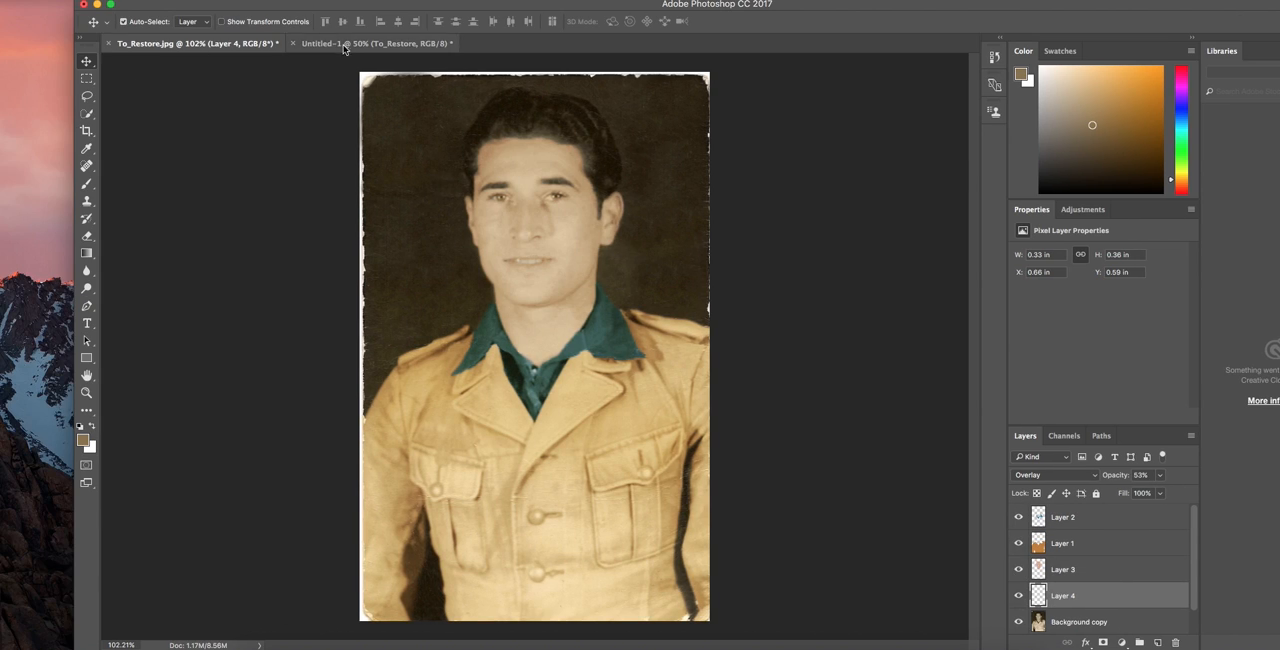
Switch between the Untitled-1 and To_Restore.jpg documents to compare the damaged original with the colorized restoration.
click(348, 45)
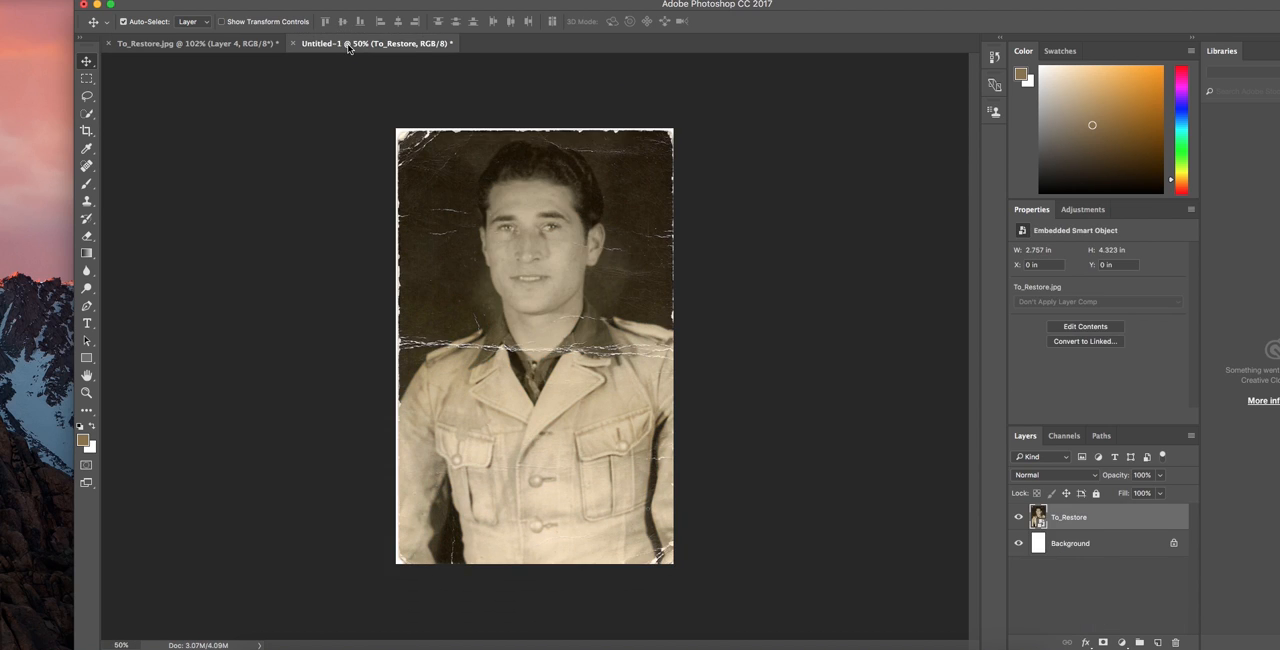
click(243, 47)
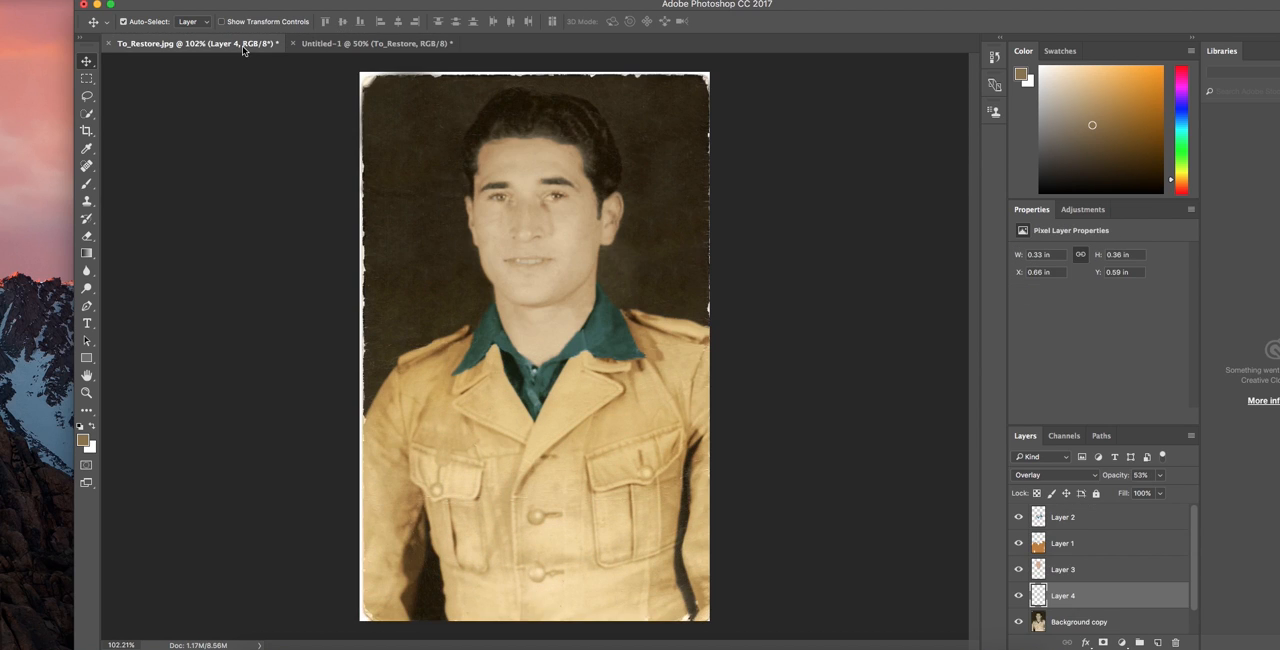
click(352, 47)
click(248, 46)
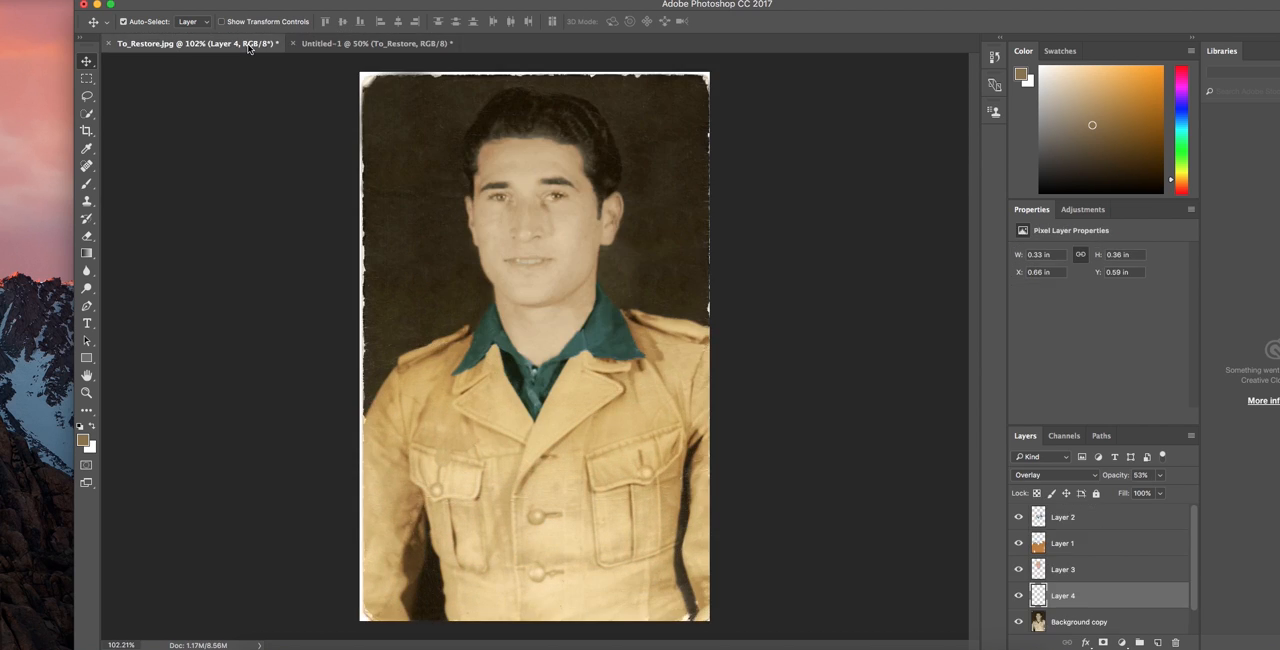